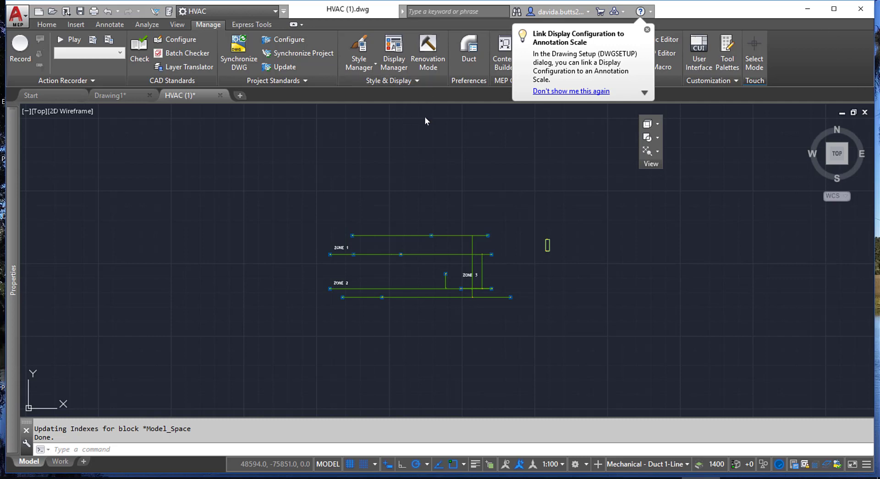
In the Generic Slip Joint duct routing preference, set the round Cross part to Round Duct Straight Cross US Metric.
{"action": "left_click", "coordinate": [375, 66]}
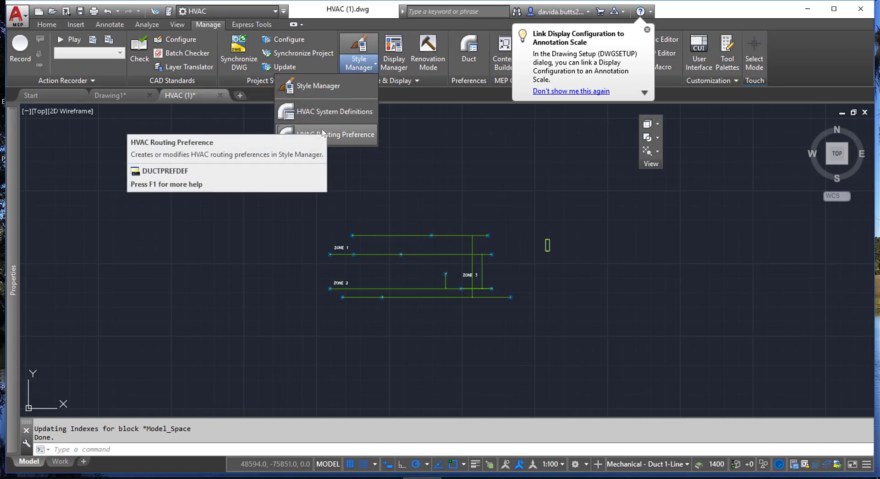
{"action": "left_click", "coordinate": [350, 132]}
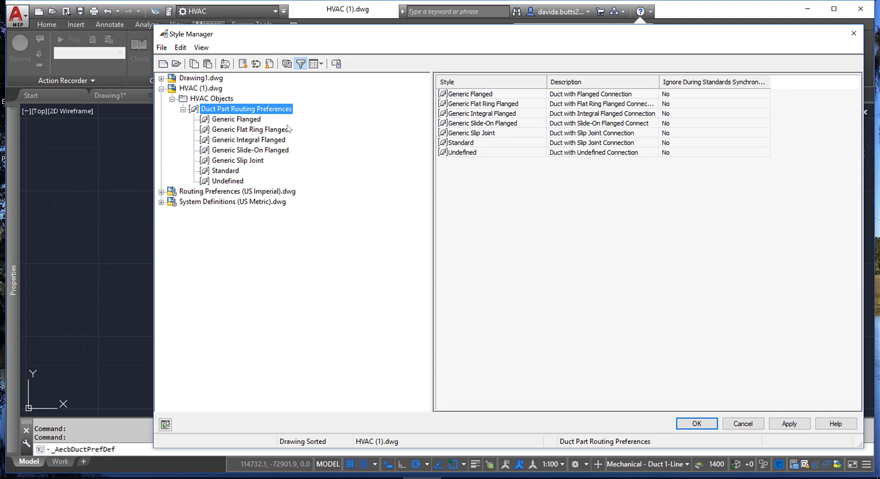
{"action": "left_click", "coordinate": [250, 161]}
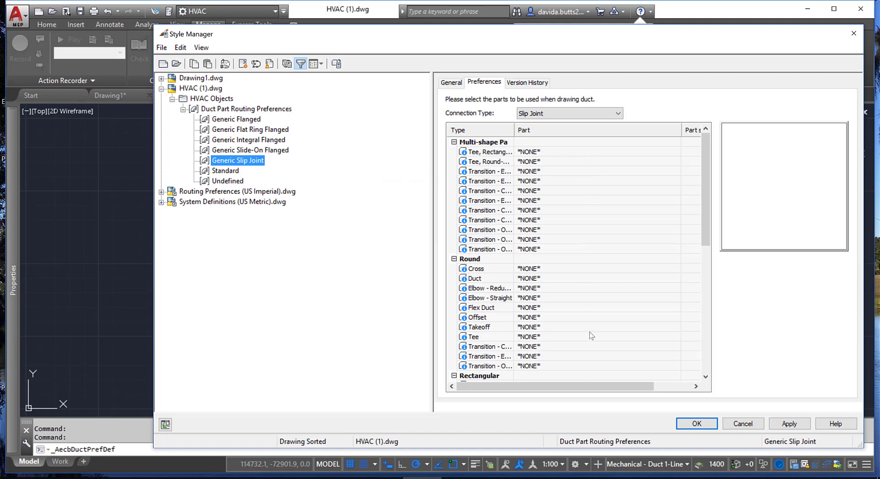
{"action": "left_click", "coordinate": [679, 270]}
{"action": "left_click", "coordinate": [678, 269]}
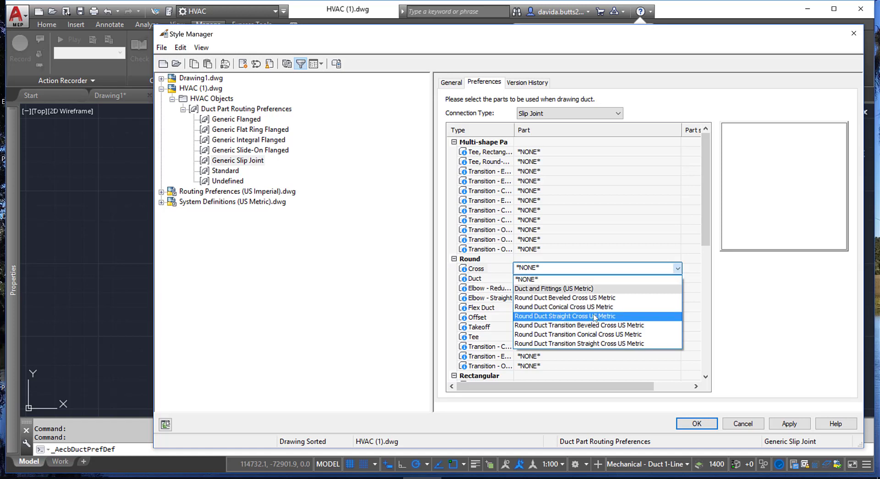
{"action": "left_click", "coordinate": [612, 316]}
Set the round Duct part to Round Duct US Metric and the reducing elbow to Round Duct Reducing Elbow.
{"action": "left_click", "coordinate": [677, 278]}
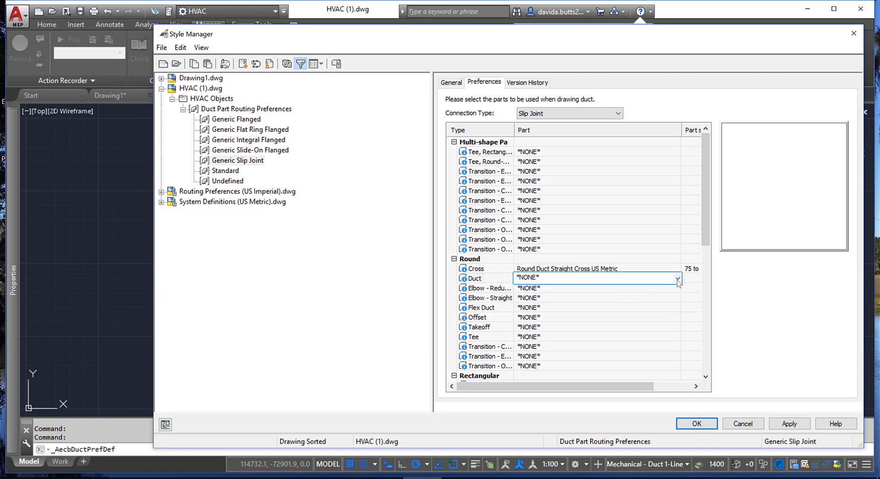
{"action": "left_click", "coordinate": [676, 278]}
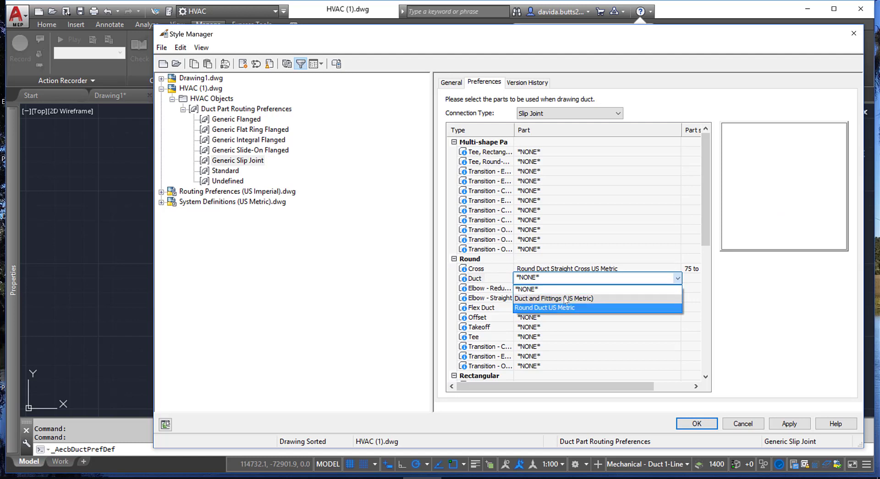
{"action": "left_click", "coordinate": [559, 306]}
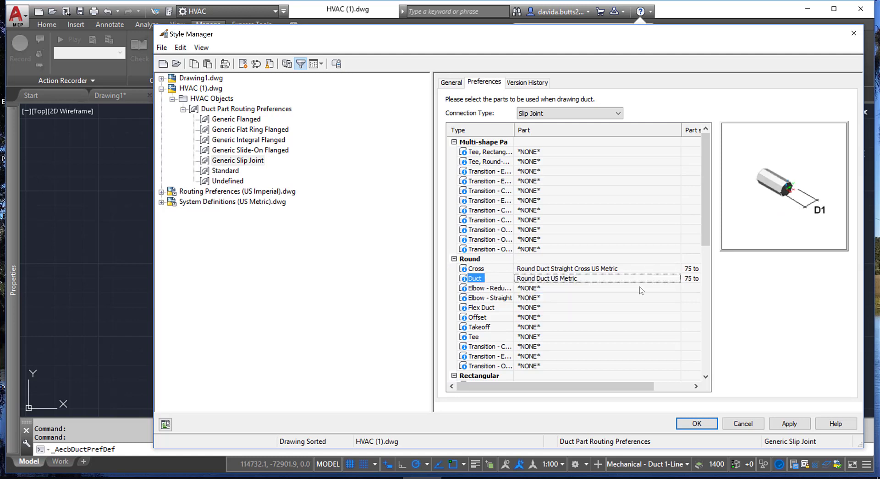
{"action": "left_click", "coordinate": [674, 288]}
{"action": "left_click", "coordinate": [677, 287]}
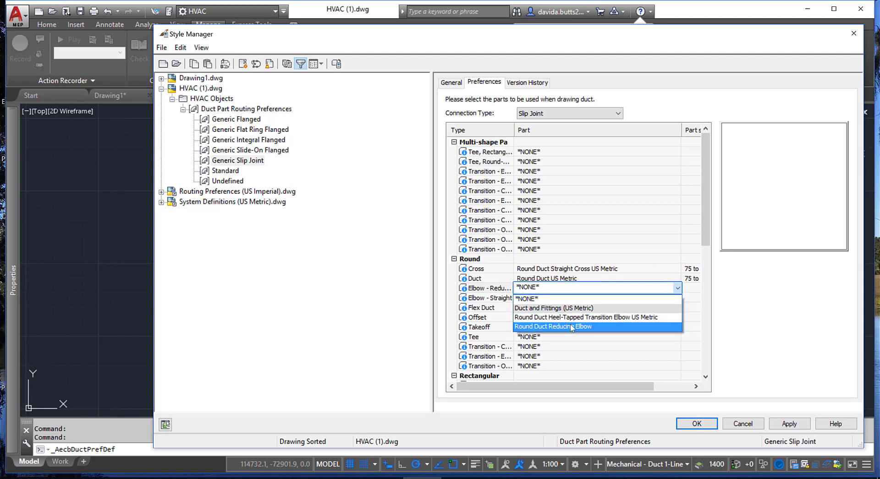
{"action": "left_click", "coordinate": [564, 326]}
Set the round straight elbow to Round Duct Smooth 1D Radius Elbow US Metric and the flex duct to Round Corrugated FlexDucts US Metric.
{"action": "left_click", "coordinate": [674, 298]}
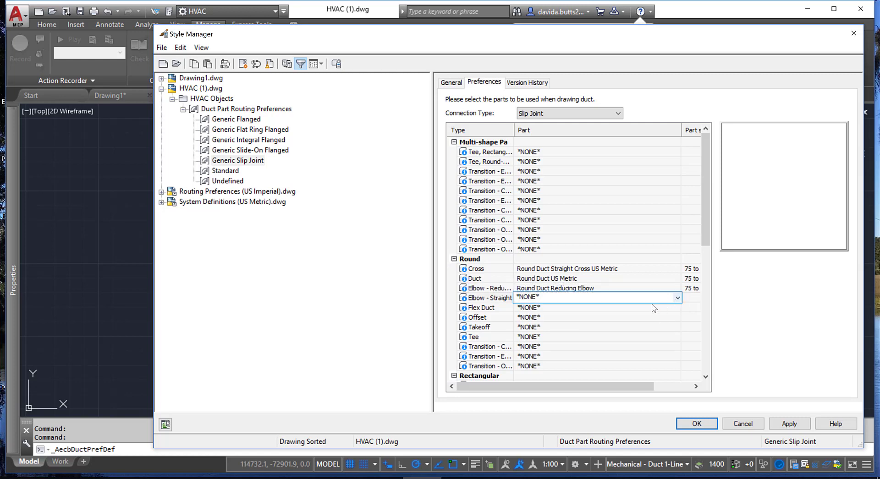
{"action": "left_click", "coordinate": [677, 297]}
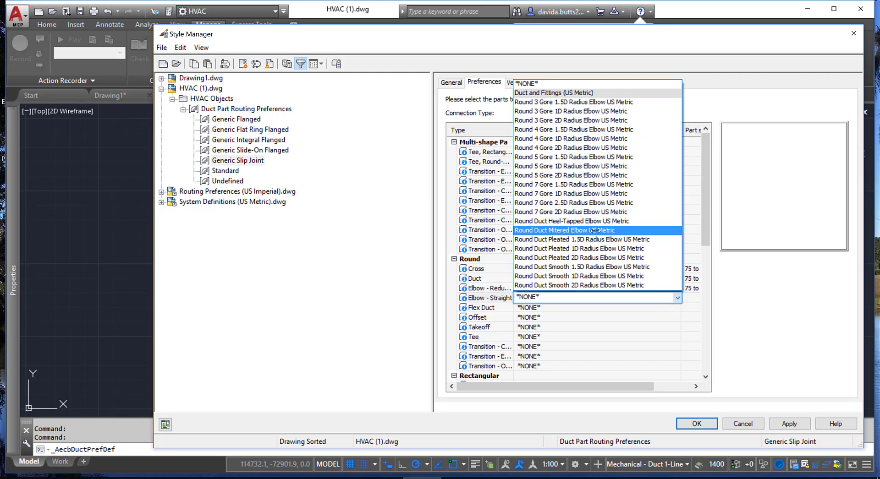
{"action": "left_click", "coordinate": [586, 276]}
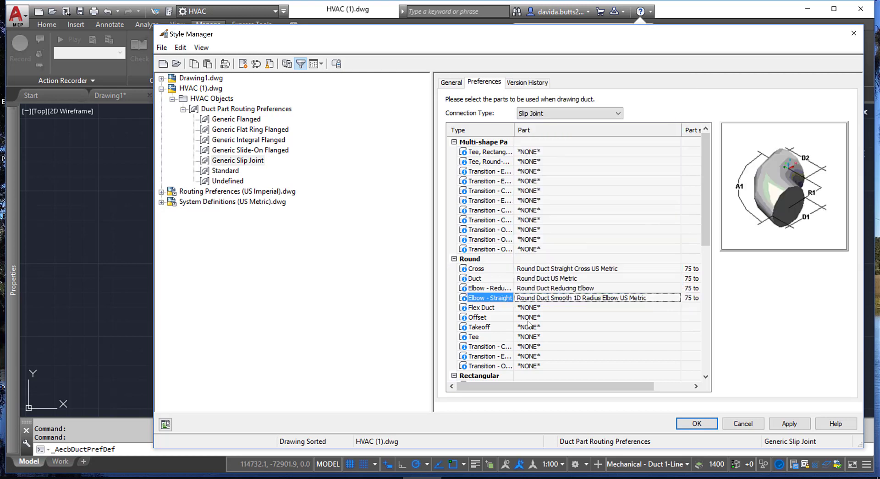
{"action": "left_click", "coordinate": [677, 308]}
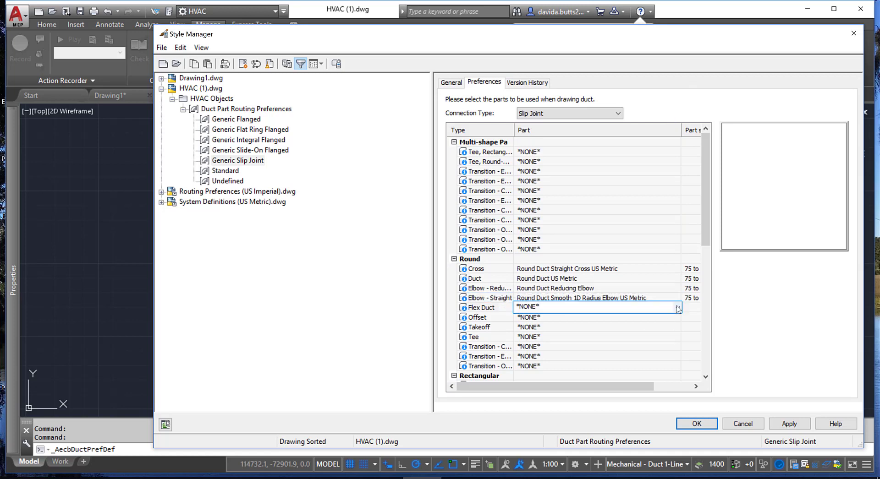
{"action": "left_click", "coordinate": [678, 307]}
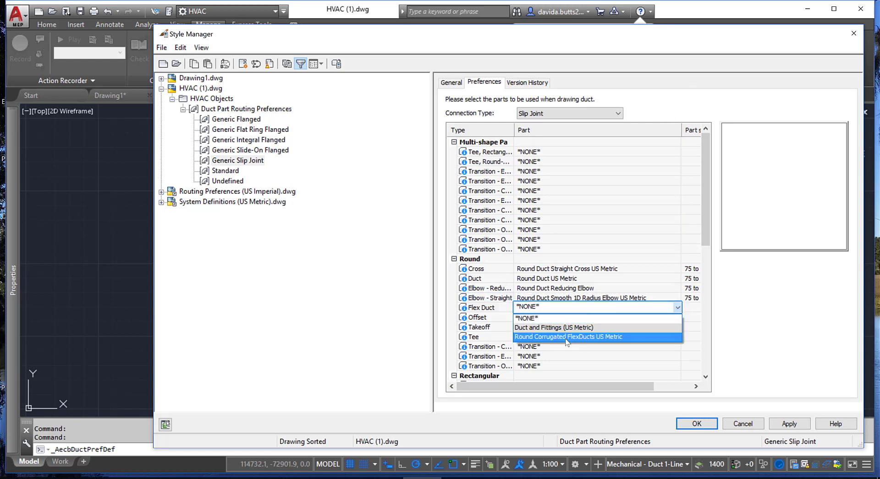
{"action": "left_click", "coordinate": [664, 339]}
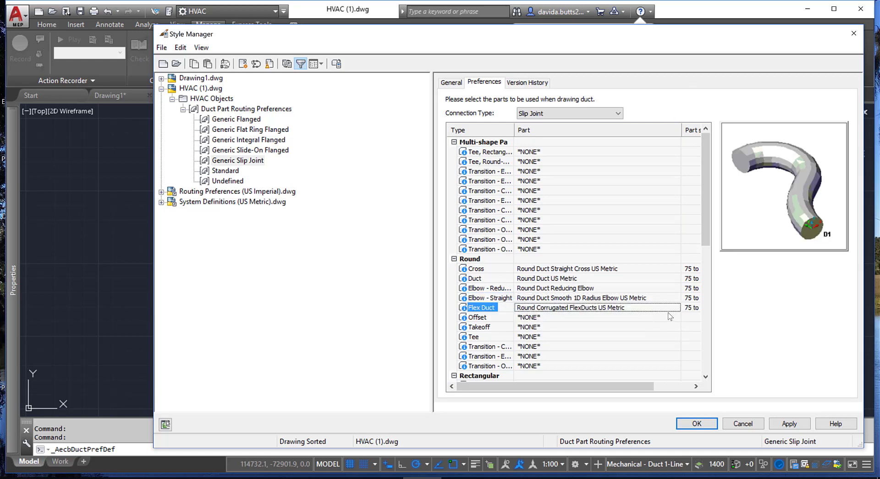
Set the round Offset part to Round Duct Angle Offset and the Takeoff to Round Duct Takeoff US Metric.
{"action": "left_click", "coordinate": [677, 316]}
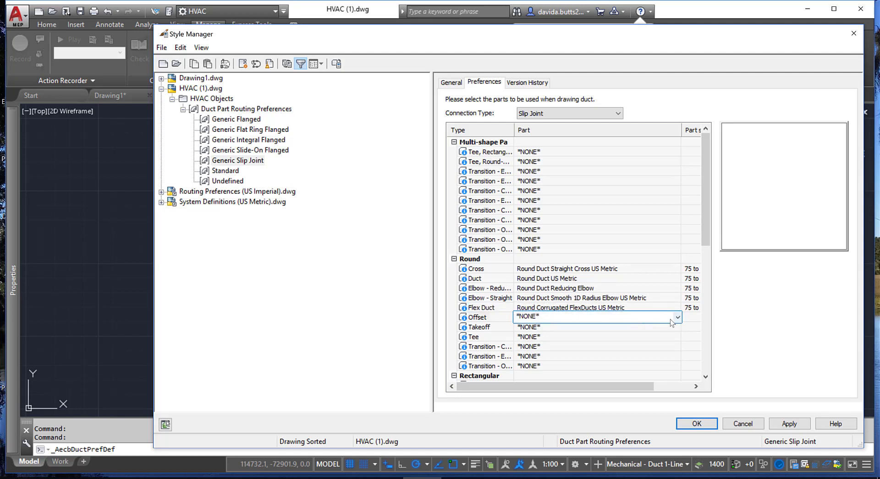
{"action": "left_click", "coordinate": [678, 317]}
{"action": "left_click", "coordinate": [552, 349]}
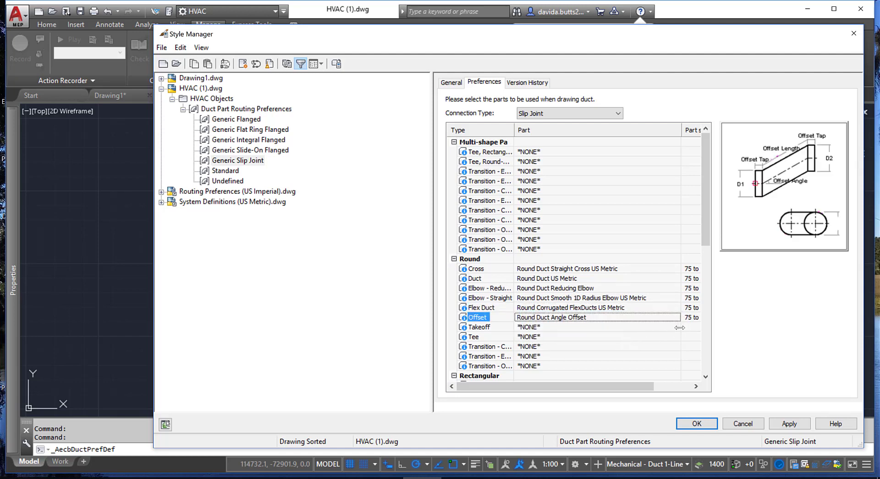
{"action": "left_click", "coordinate": [674, 328]}
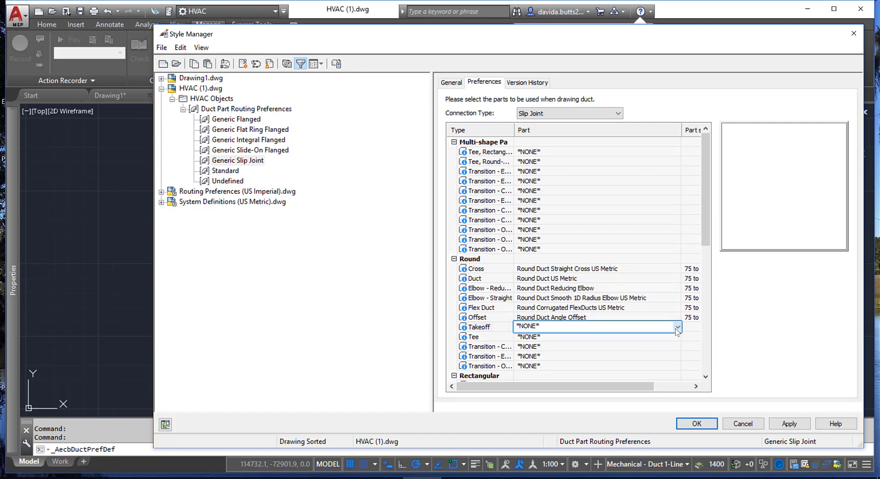
{"action": "left_click", "coordinate": [677, 327]}
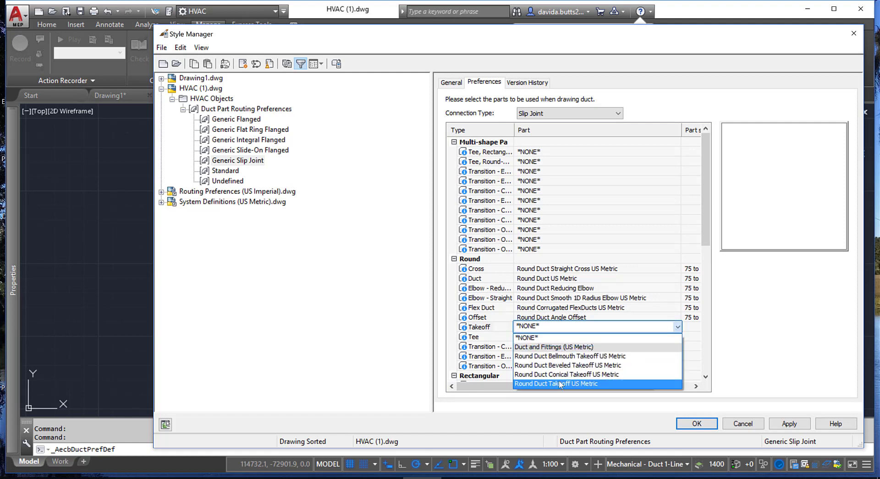
{"action": "left_click", "coordinate": [560, 383]}
Set the round Tee to Round Duct Straight Tee US Metric and the concentric transition to Round Angle Concentric Duct Transition US Metric.
{"action": "left_click", "coordinate": [675, 336]}
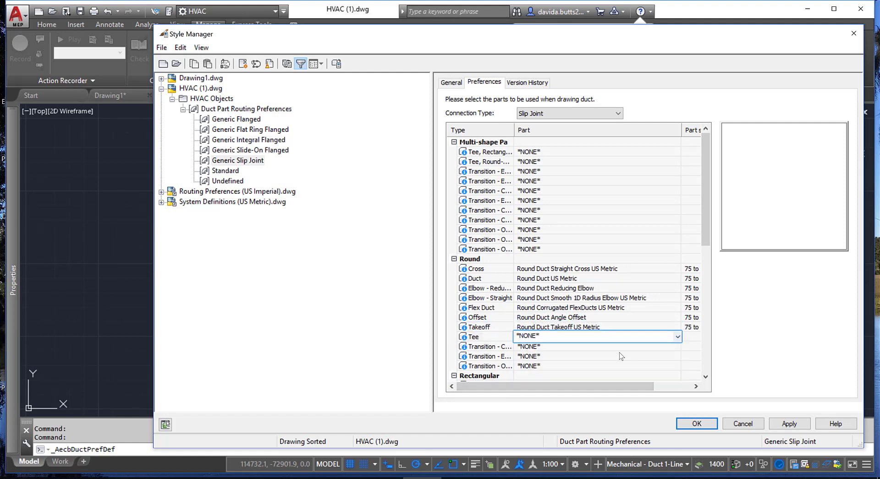
{"action": "left_click", "coordinate": [676, 337]}
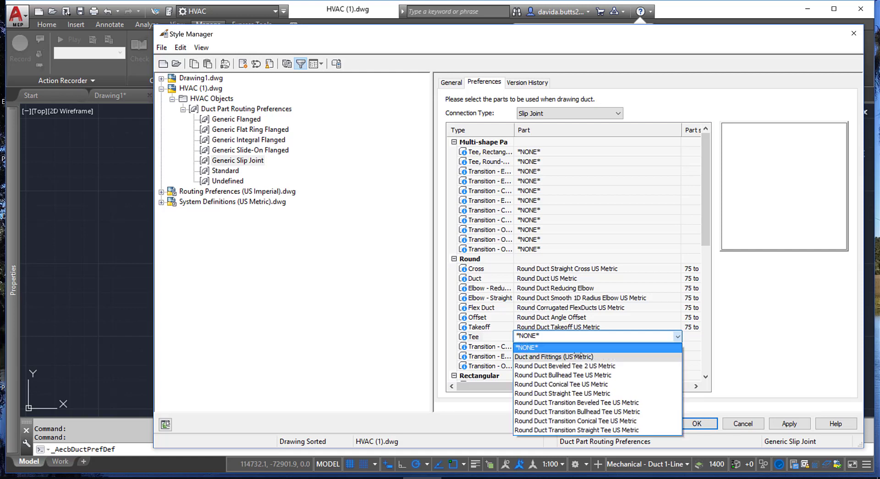
{"action": "left_click", "coordinate": [558, 394]}
{"action": "left_click", "coordinate": [677, 347]}
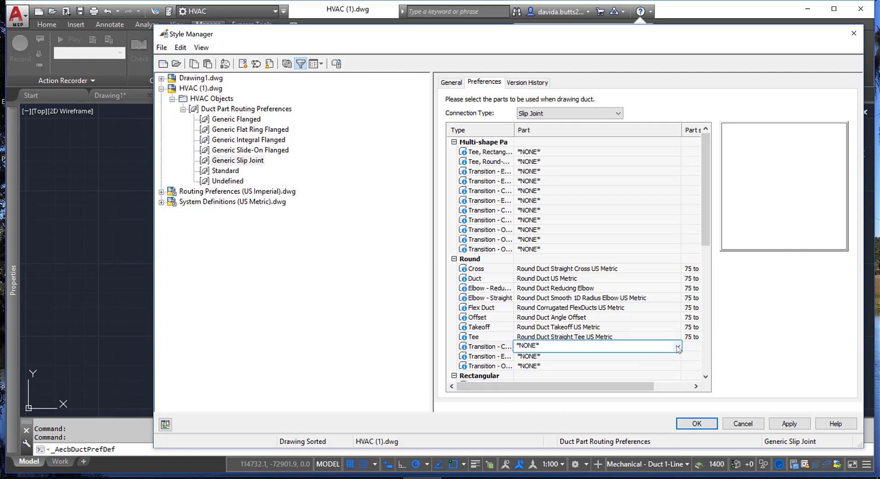
{"action": "left_click", "coordinate": [677, 347]}
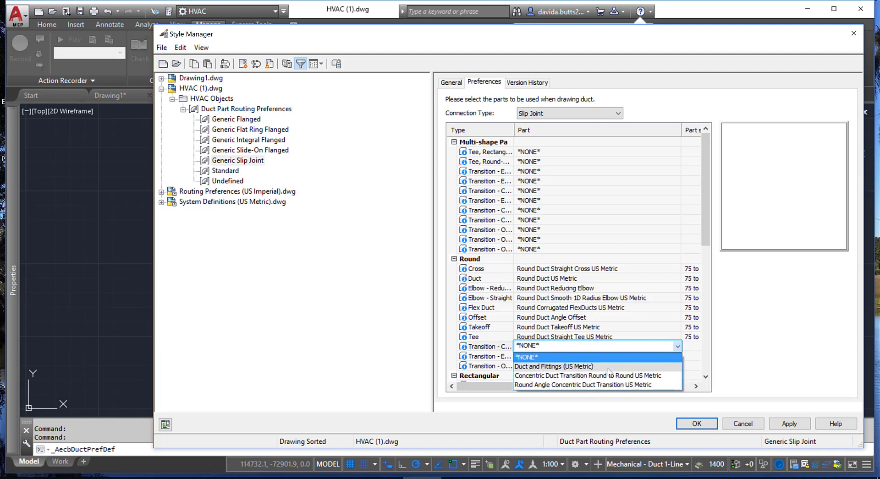
{"action": "left_click", "coordinate": [590, 384]}
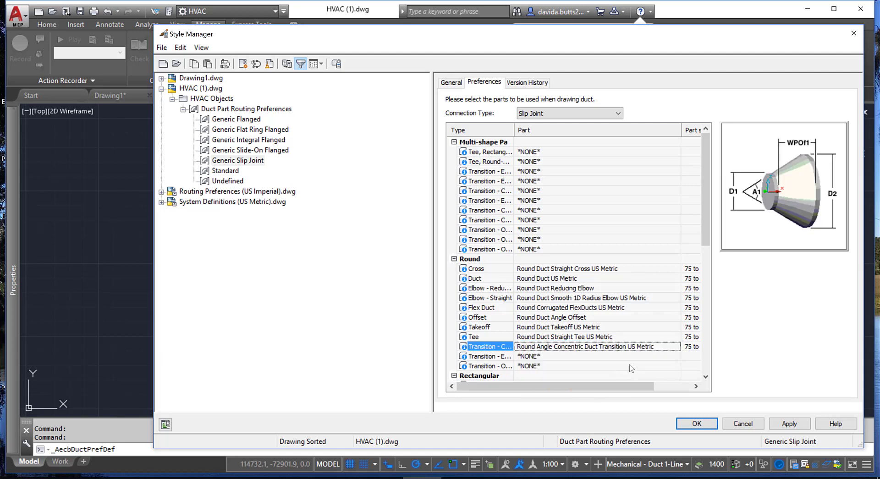
Set the round eccentric transition to Round Angle Eccentric Duct Transition US Metric, the offset transition to Round Duct Eccentric Transition Offset, and save.
{"action": "left_click", "coordinate": [678, 355]}
{"action": "left_click", "coordinate": [677, 356]}
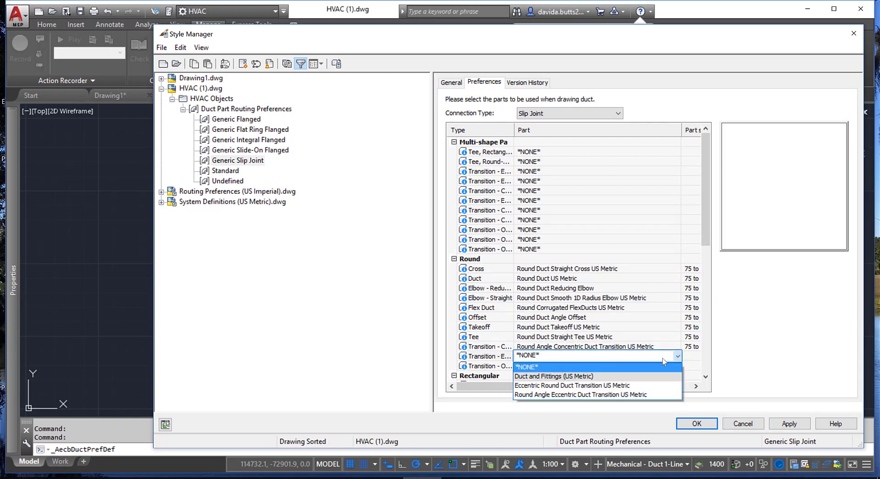
{"action": "left_click", "coordinate": [570, 395]}
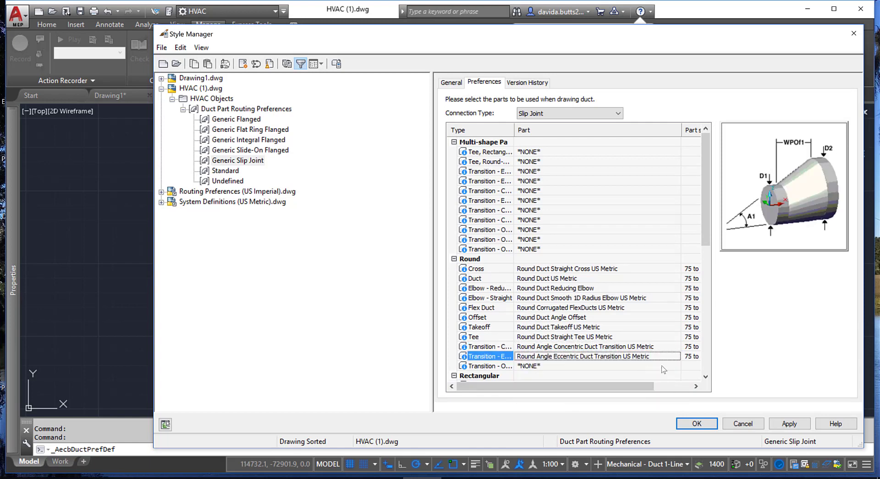
{"action": "left_click", "coordinate": [678, 367]}
{"action": "left_click", "coordinate": [677, 366]}
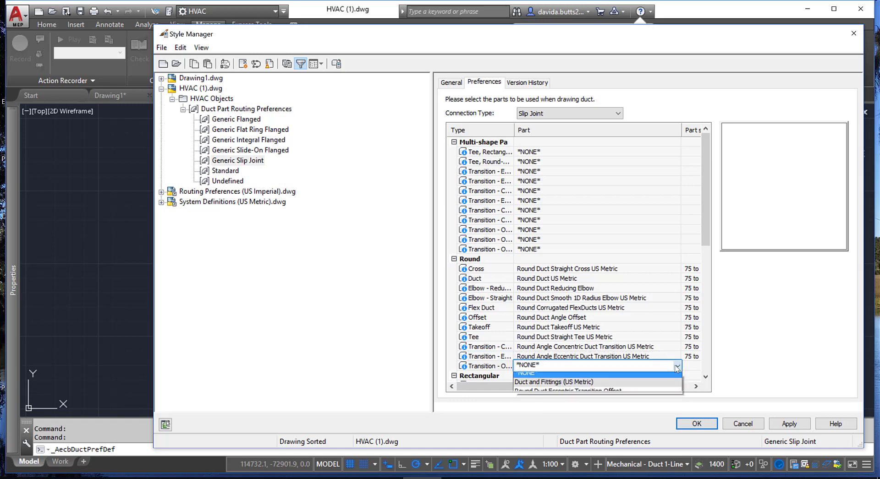
{"action": "left_click", "coordinate": [610, 395]}
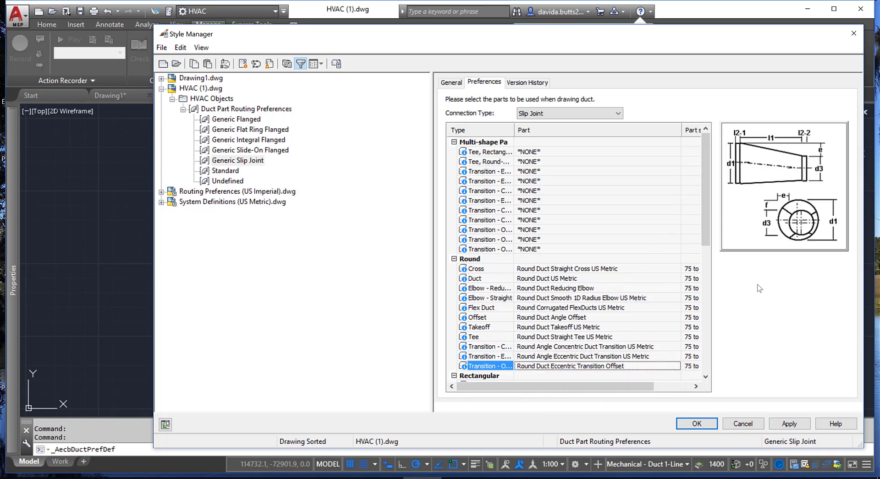
{"action": "left_click", "coordinate": [694, 424]}
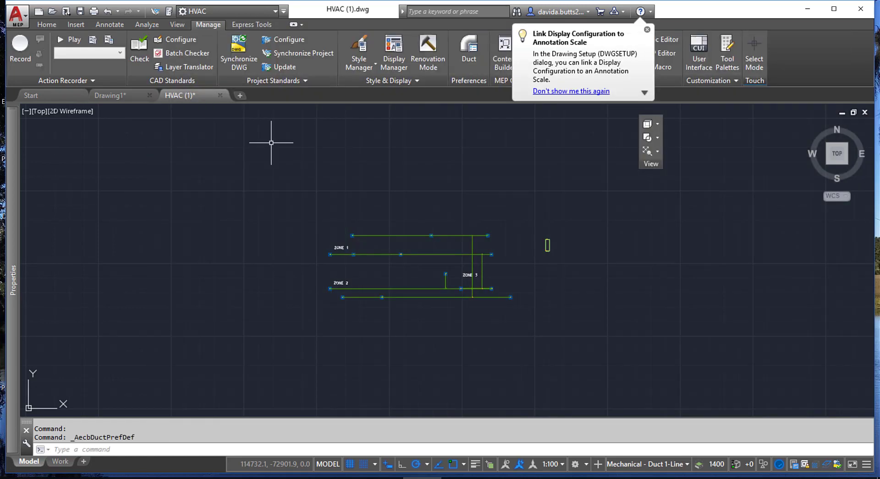
In the HVAC system definitions, assign the Generic Slip Joint routing preference to the Supply duct system and save the change.
{"action": "left_click", "coordinate": [357, 69]}
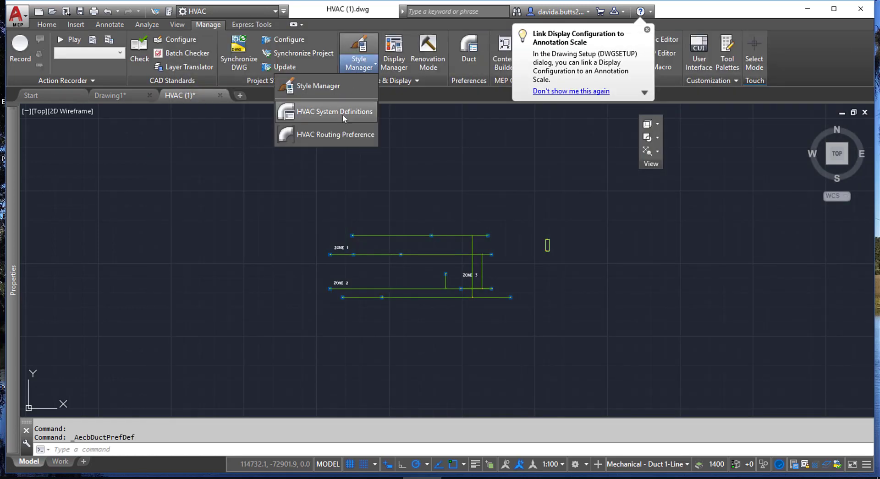
{"action": "left_click", "coordinate": [343, 114]}
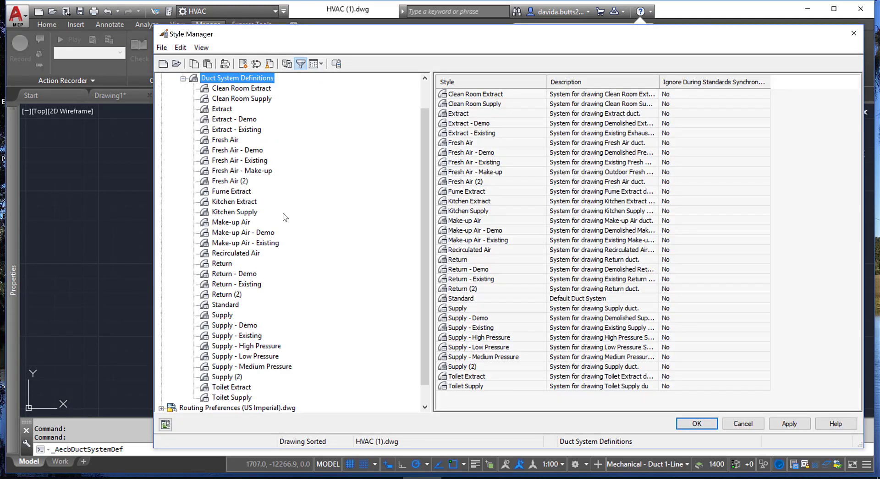
{"action": "left_click", "coordinate": [223, 315]}
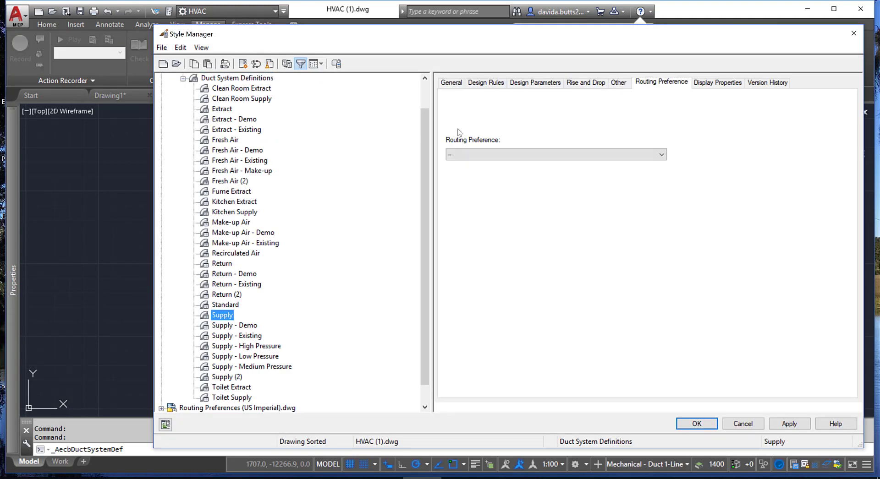
{"action": "left_click", "coordinate": [660, 155]}
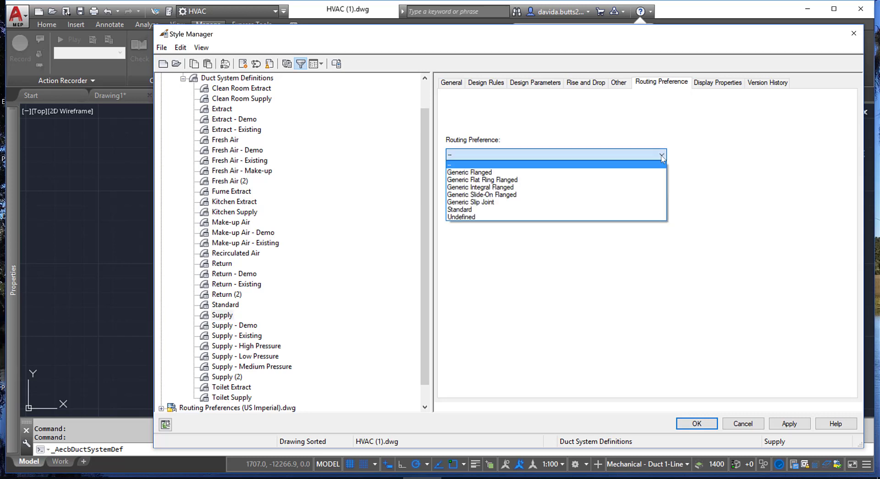
{"action": "left_click", "coordinate": [482, 203]}
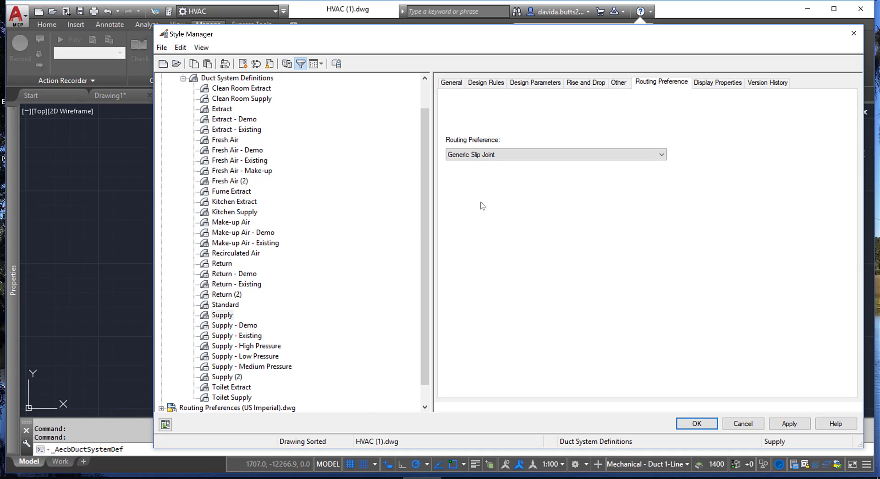
{"action": "left_click", "coordinate": [702, 424]}
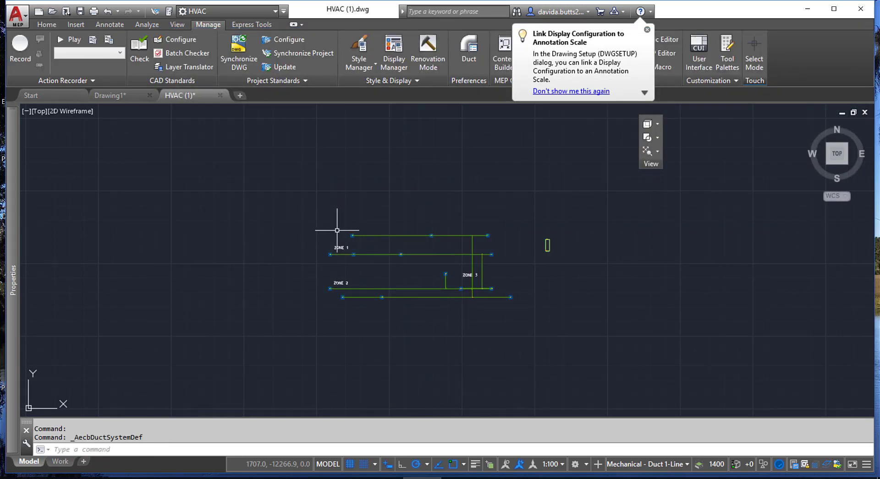
{"action": "scroll", "coordinate": [337, 230], "scroll_direction": "up", "scroll_amount": 4}
{"action": "mouse_move", "coordinate": [481, 243]}
{"action": "middle_mouse_down"}
{"action": "mouse_move", "coordinate": [419, 175]}
{"action": "mouse_move", "coordinate": [365, 165]}
{"action": "middle_mouse_up"}
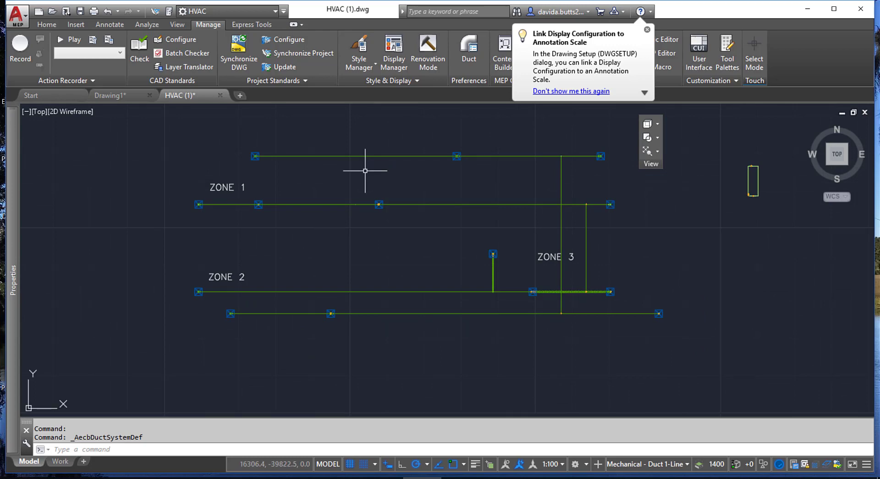
Switch the drawing's display configuration to MEP Design.
{"action": "left_click", "coordinate": [686, 464]}
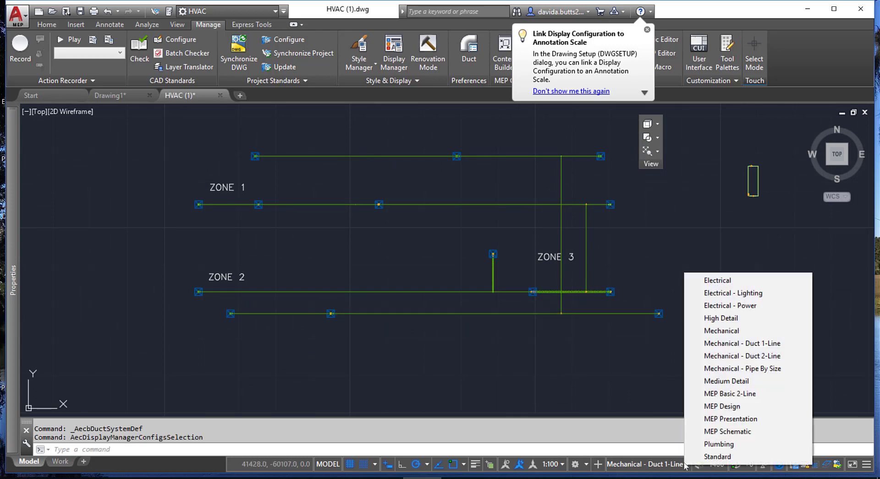
{"action": "left_click", "coordinate": [732, 408]}
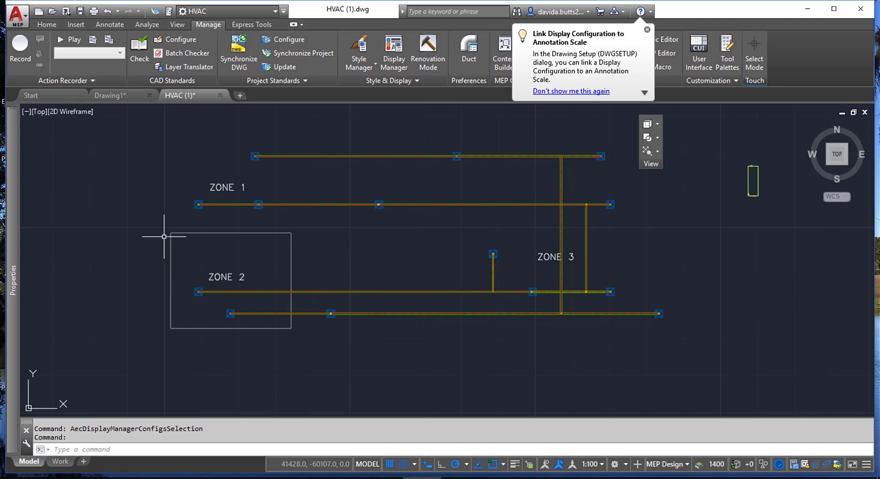
{"action": "left_click", "coordinate": [150, 129]}
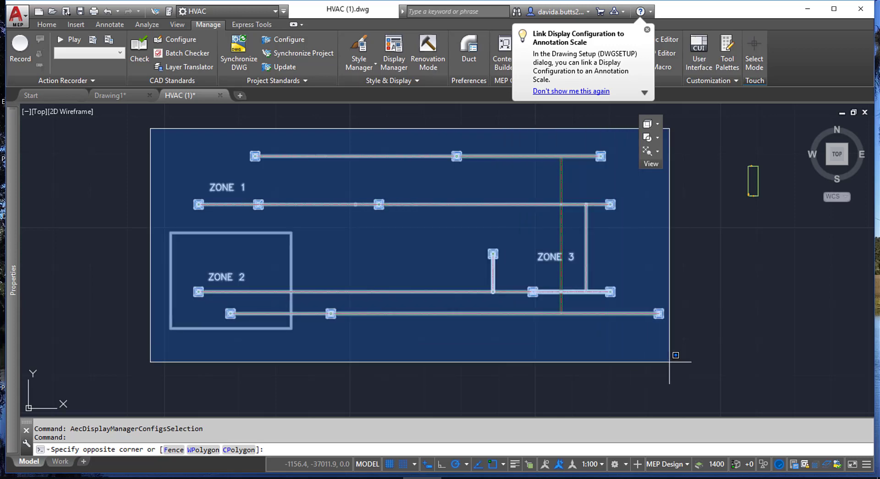
{"action": "left_click", "coordinate": [683, 360]}
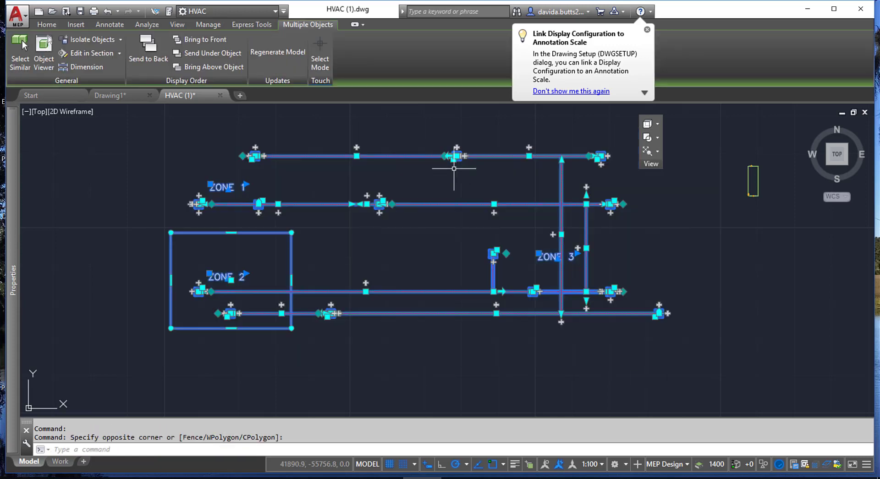
{"action": "mouse_move", "coordinate": [19, 169]}
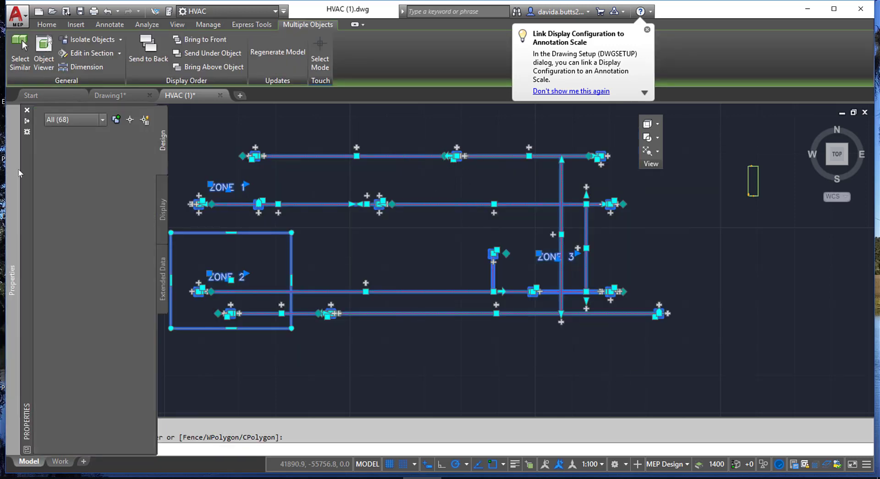
{"action": "left_click", "coordinate": [102, 120]}
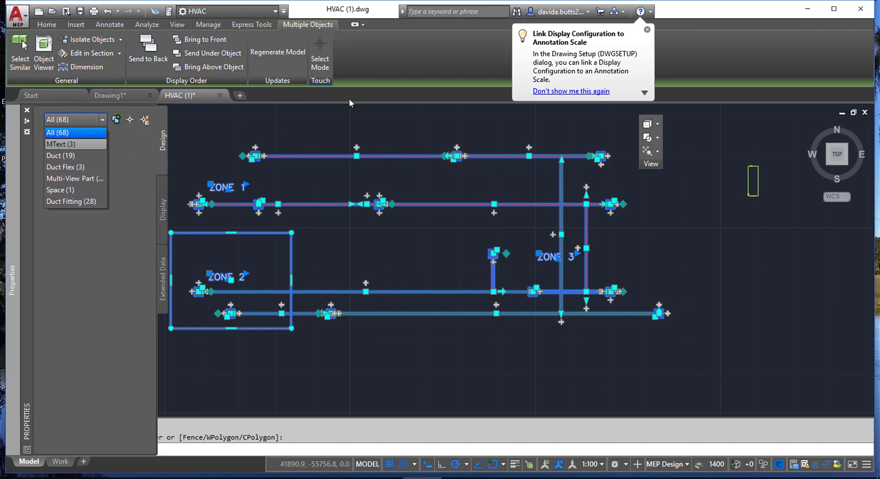
{"action": "key", "text": "Escape"}
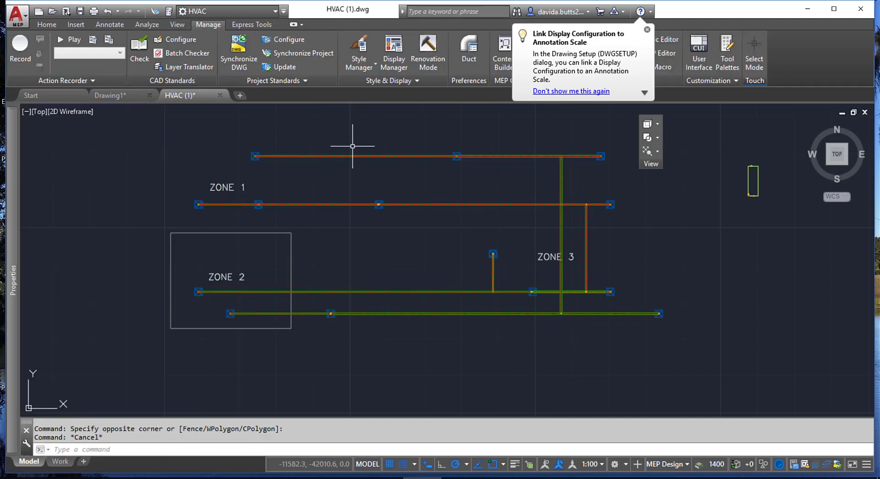
Delete the ducts and fittings of the uppermost duct run above Zone 1, keeping its diffusers.
{"action": "left_click", "coordinate": [345, 156]}
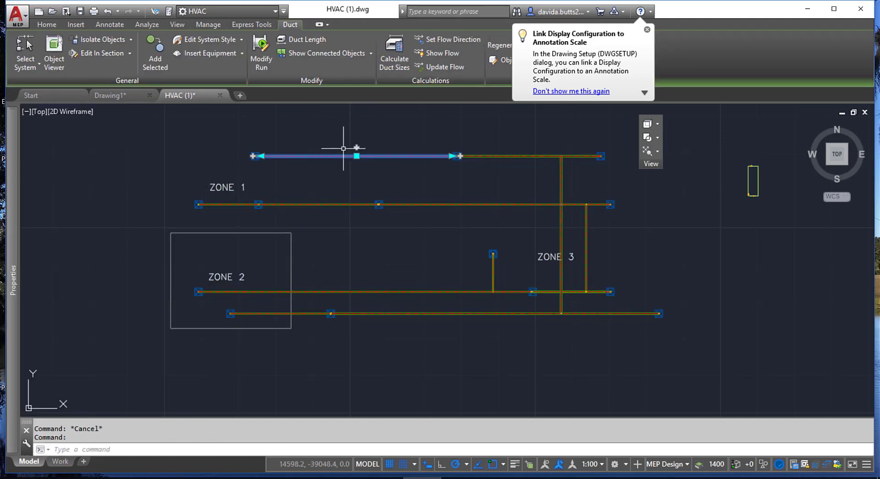
{"action": "key", "text": "Delete"}
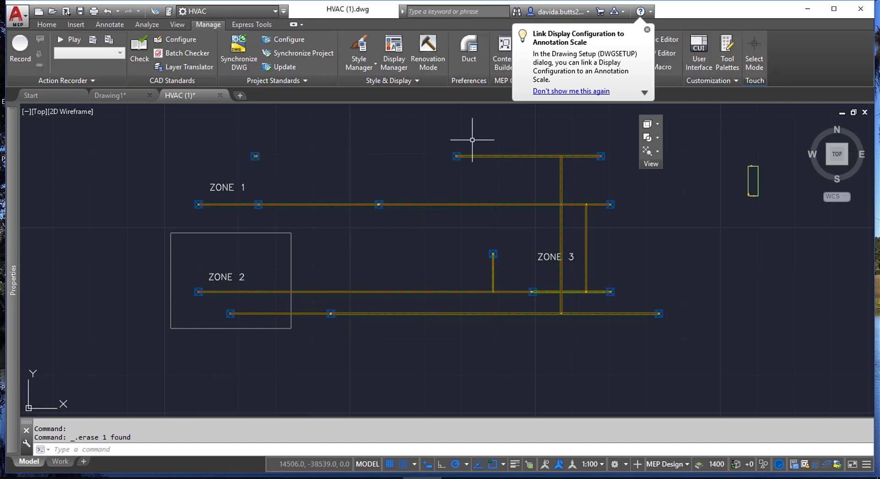
{"action": "scroll", "coordinate": [469, 136], "scroll_direction": "up", "scroll_amount": 2}
{"action": "left_click", "coordinate": [447, 146]}
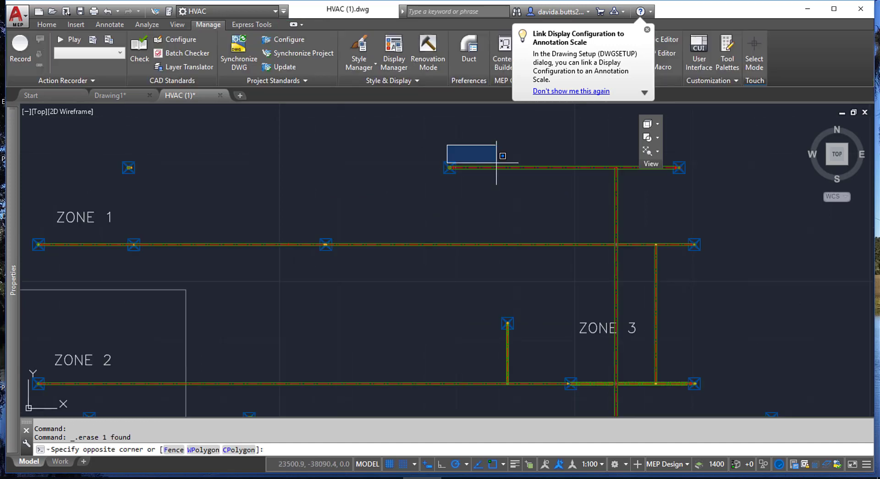
{"action": "left_click", "coordinate": [681, 193]}
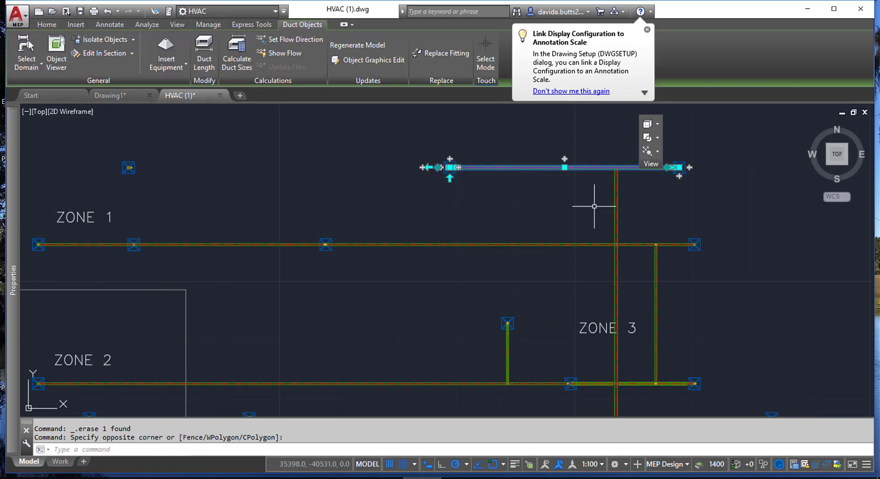
{"action": "key", "text": "Delete"}
Delete the shorter vertical duct beside Zone 3, together with the ZONE 3 label and the surrounding duct fittings.
{"action": "left_click", "coordinate": [597, 147]}
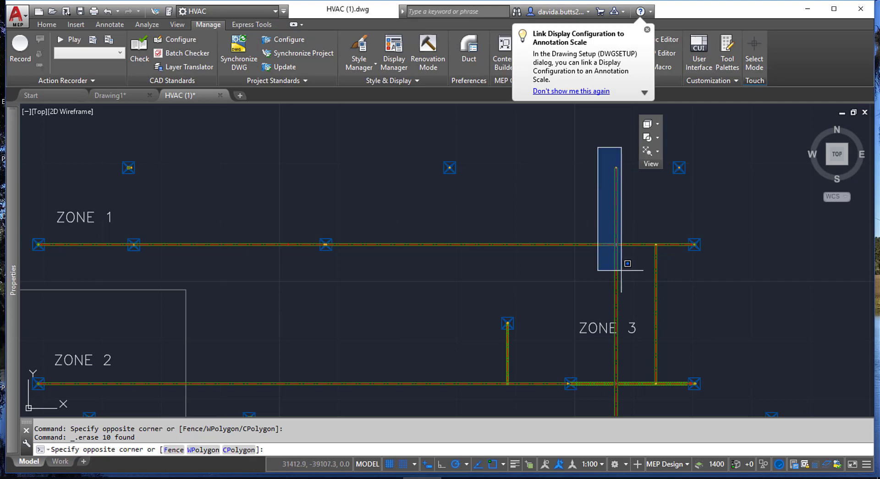
{"action": "left_click", "coordinate": [678, 398]}
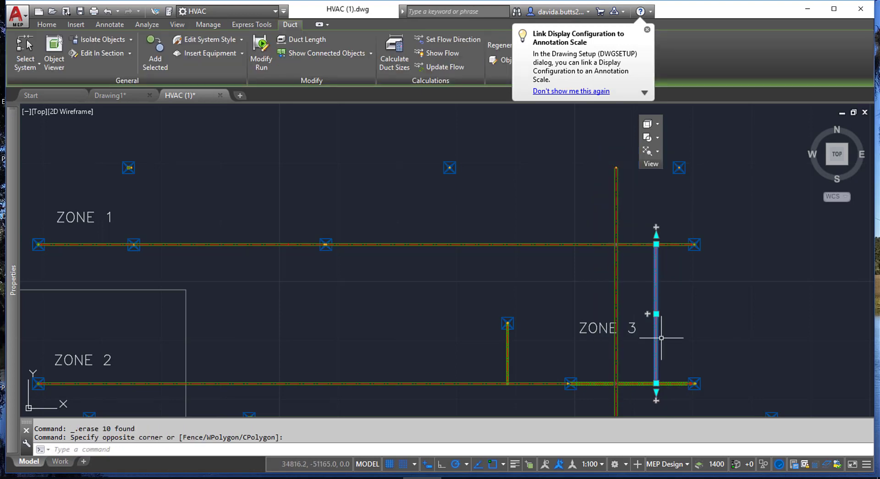
{"action": "key", "text": "Delete"}
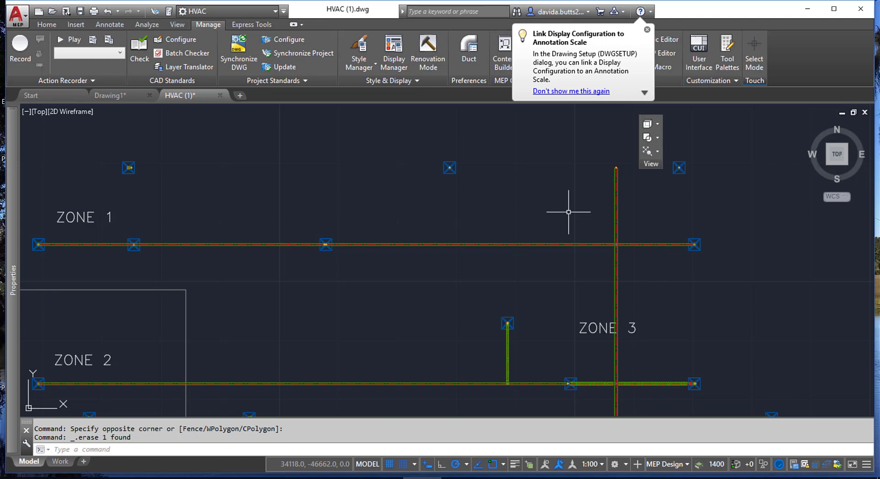
{"action": "left_click_drag", "start_coordinate": [568, 213], "coordinate": [674, 360]}
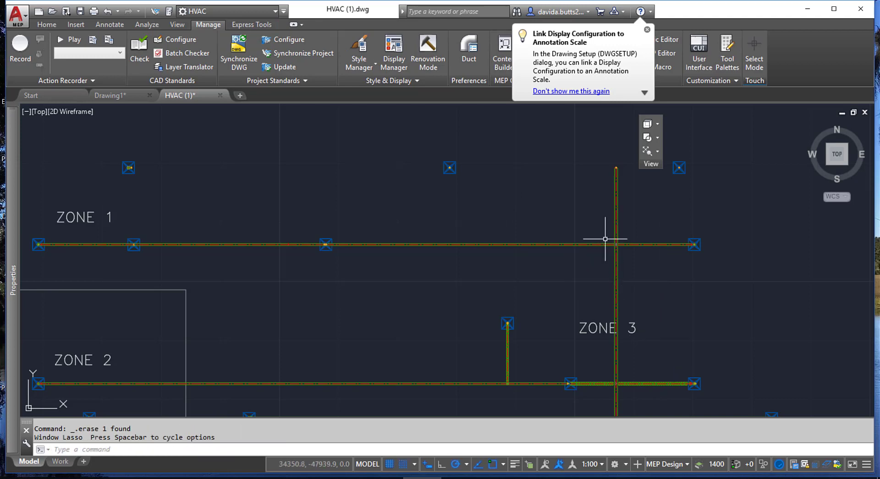
{"action": "left_click", "coordinate": [576, 209]}
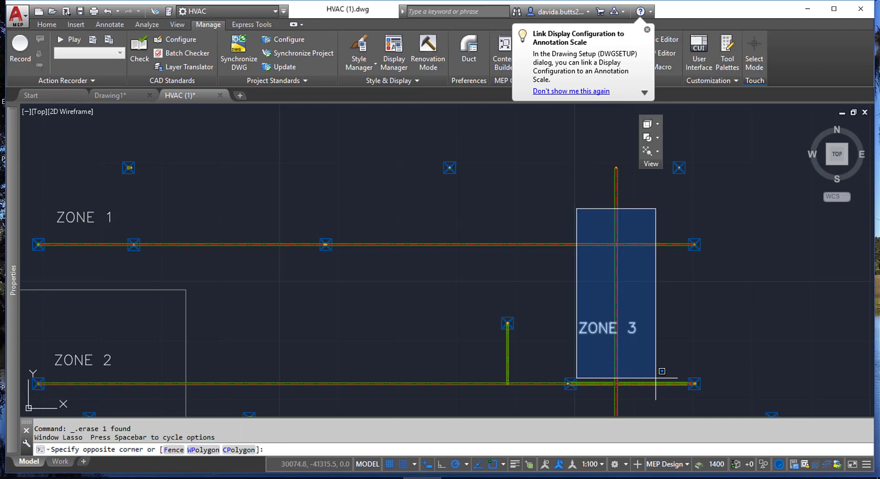
{"action": "left_click", "coordinate": [711, 401]}
{"action": "key", "text": "Delete"}
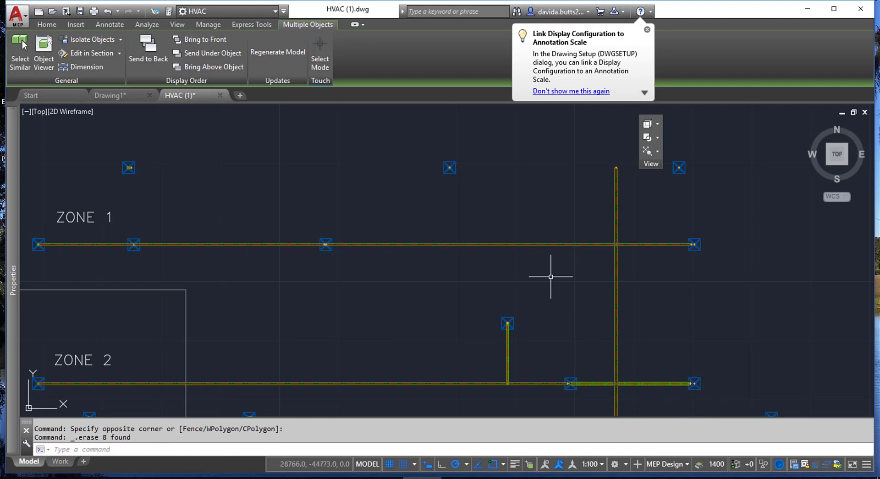
Delete the eastern duct of the lower Zone 1 run, the long vertical duct, and the wide duct ending the Zone 2 run.
{"action": "left_click", "coordinate": [583, 244]}
{"action": "key", "text": "Delete"}
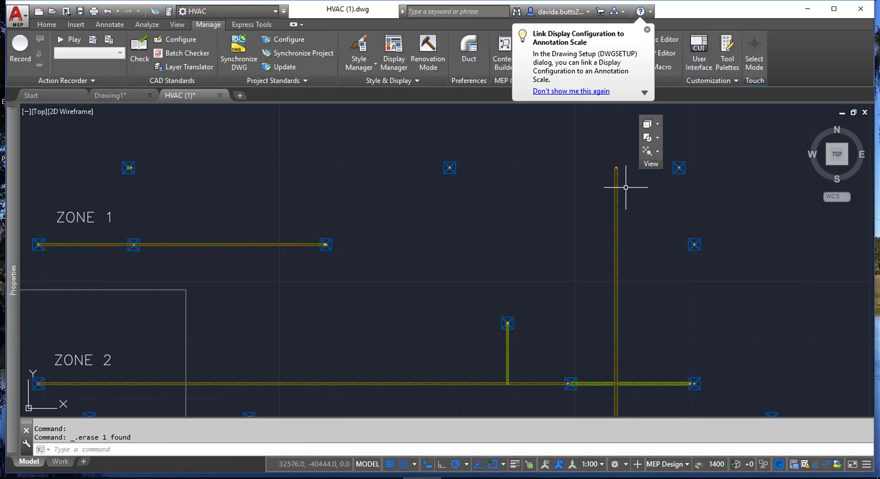
{"action": "left_click", "coordinate": [618, 193]}
{"action": "key", "text": "Delete"}
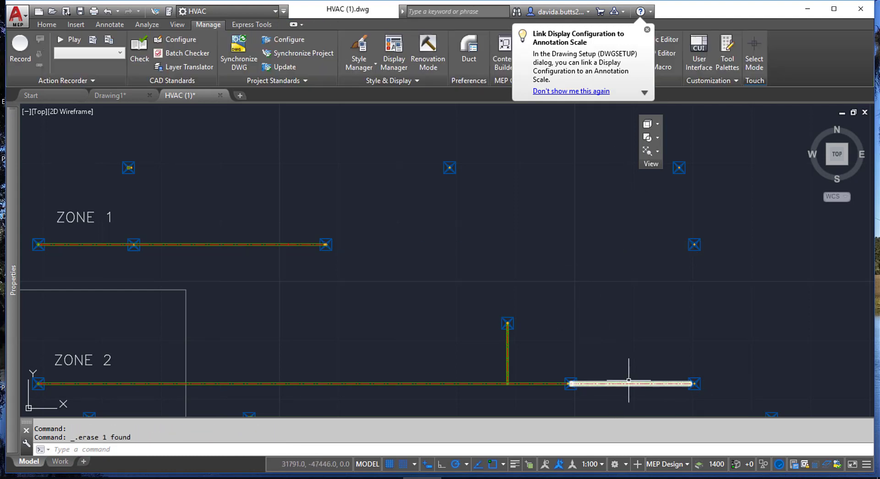
{"action": "left_click", "coordinate": [628, 381]}
{"action": "key", "text": "Delete"}
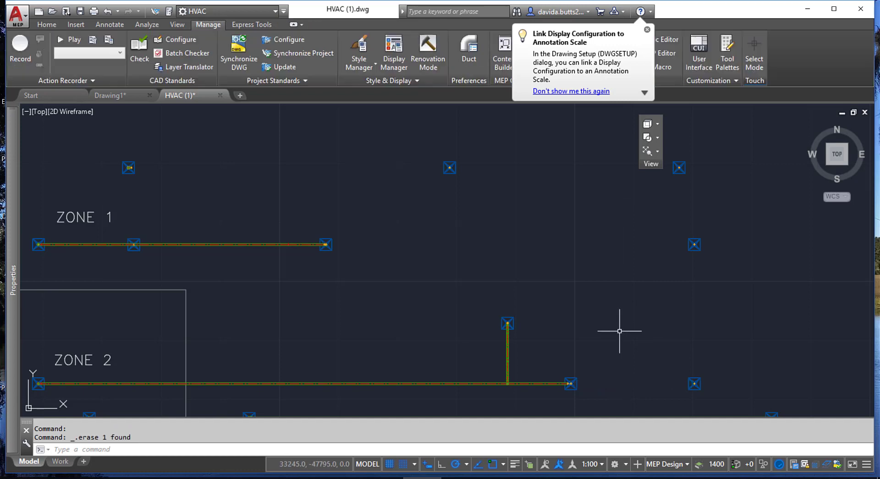
Delete the short vertical branch duct, its junction fitting, and the long horizontal duct serving Zone 2.
{"action": "left_click", "coordinate": [507, 355]}
{"action": "key", "text": "Delete"}
{"action": "left_click", "coordinate": [486, 369]}
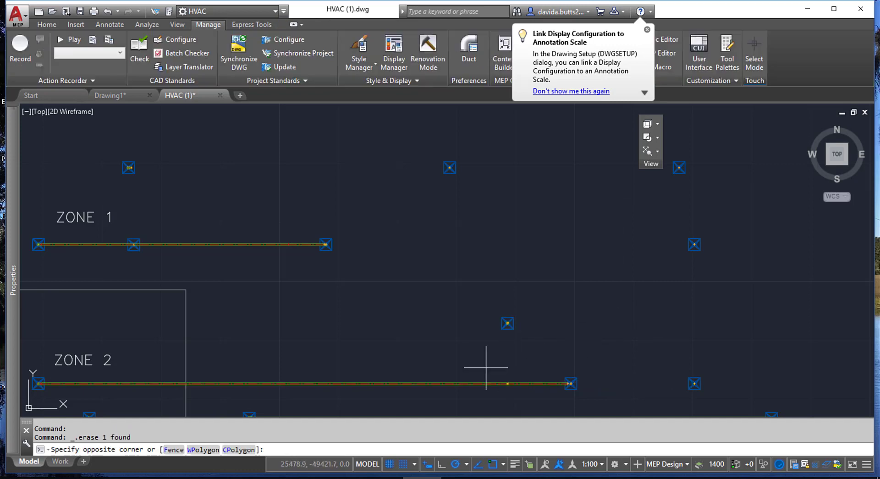
{"action": "left_click", "coordinate": [528, 394]}
{"action": "key", "text": "Delete"}
{"action": "left_click", "coordinate": [529, 357]}
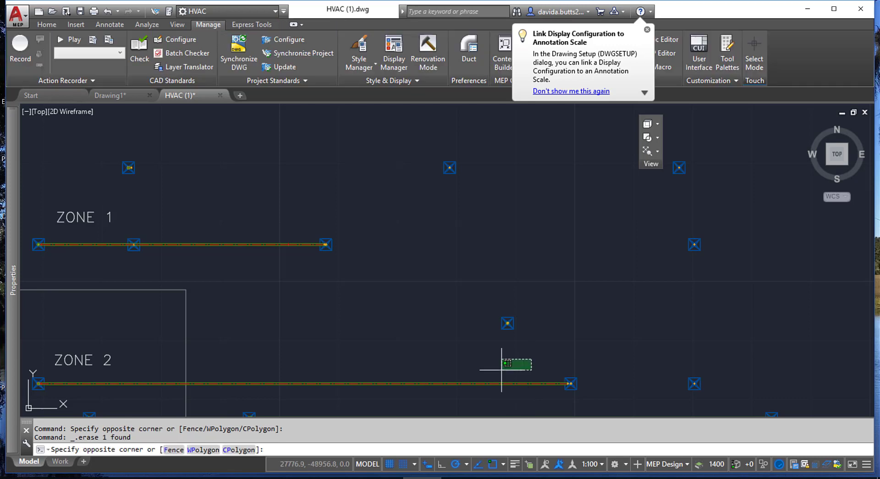
{"action": "left_click", "coordinate": [448, 398]}
{"action": "key", "text": "Delete"}
Delete the remaining ducts and fittings of the lower Zone 1 run, keeping its diffusers.
{"action": "left_click", "coordinate": [274, 202]}
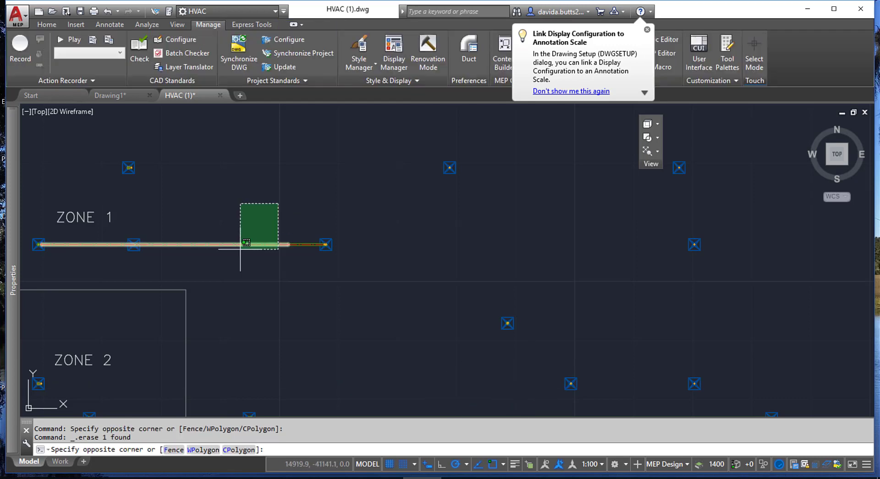
{"action": "left_click", "coordinate": [224, 252]}
{"action": "key", "text": "Delete"}
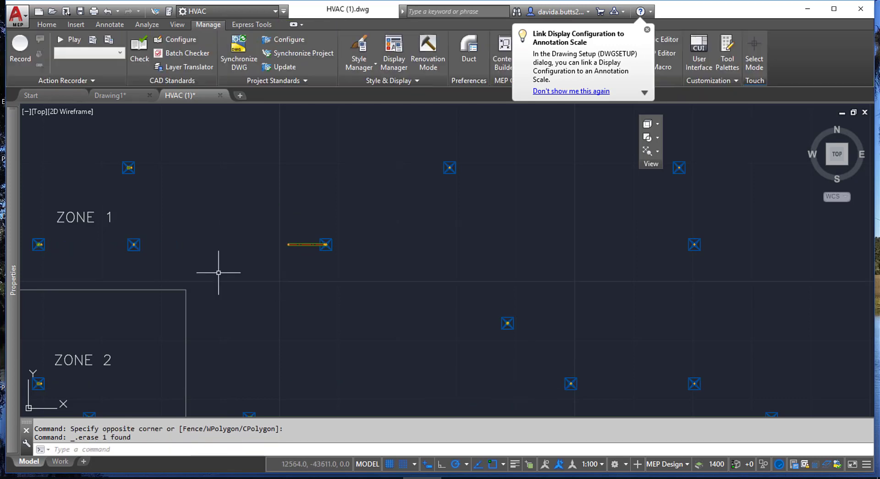
{"action": "left_click", "coordinate": [25, 220]}
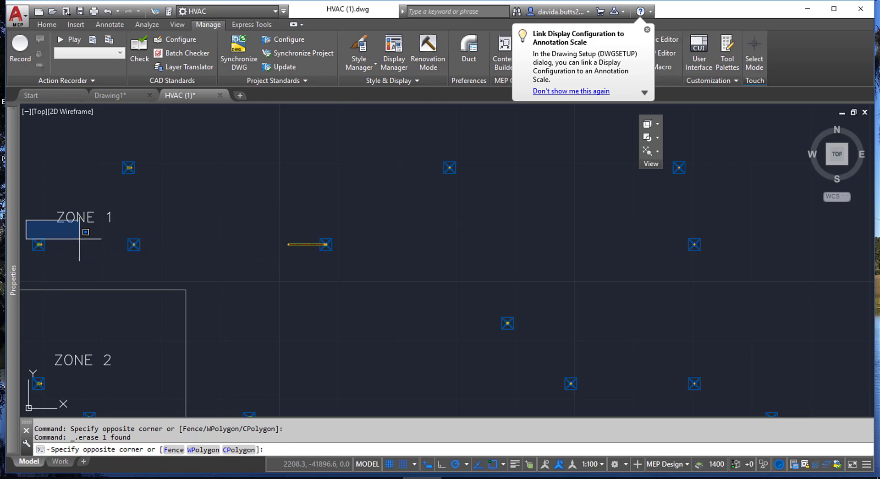
{"action": "left_click", "coordinate": [335, 247]}
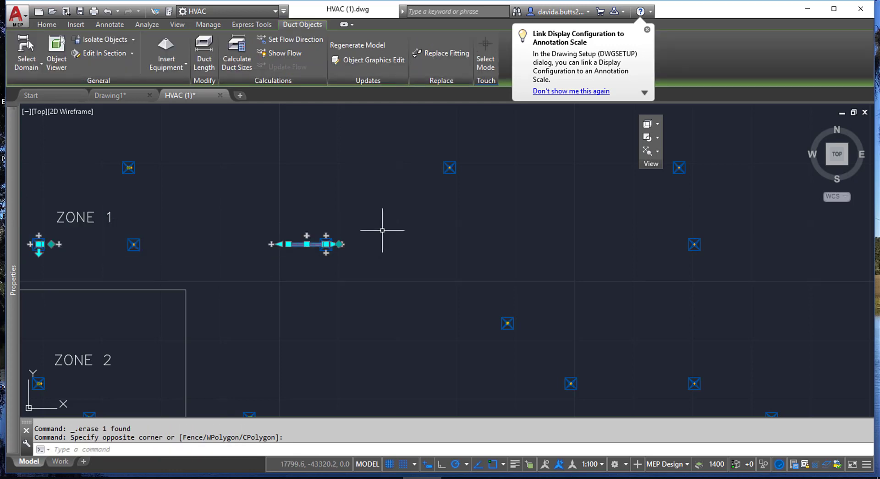
{"action": "key", "text": "Delete"}
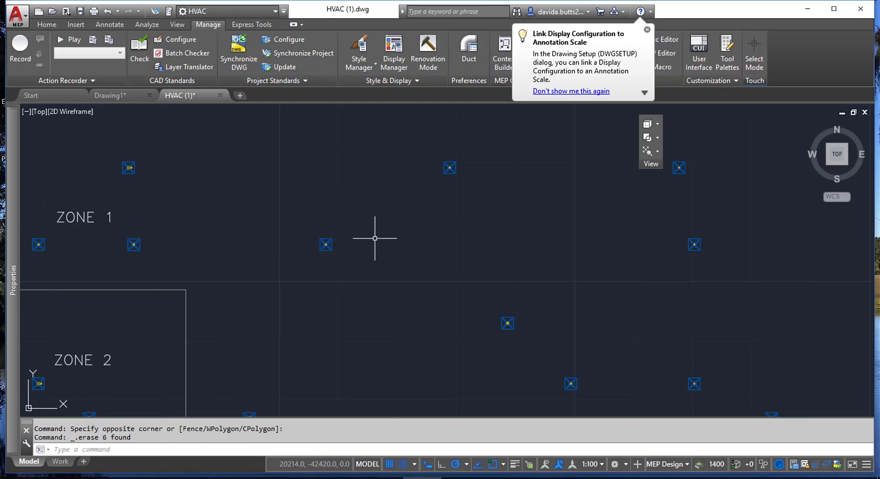
Set the elevation of the seven diffusers east of the zone labels and above the remaining duct run to 4400.
{"action": "scroll", "coordinate": [373, 239], "scroll_direction": "down", "scroll_amount": 4}
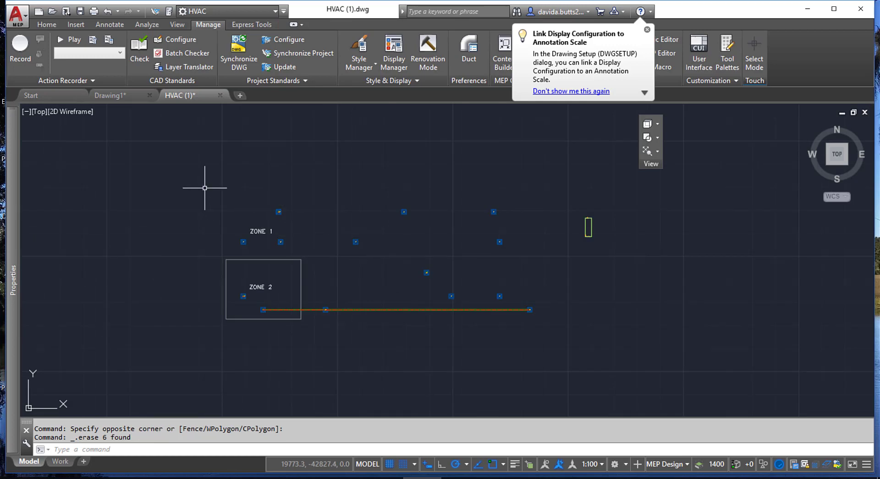
{"action": "left_click", "coordinate": [327, 190]}
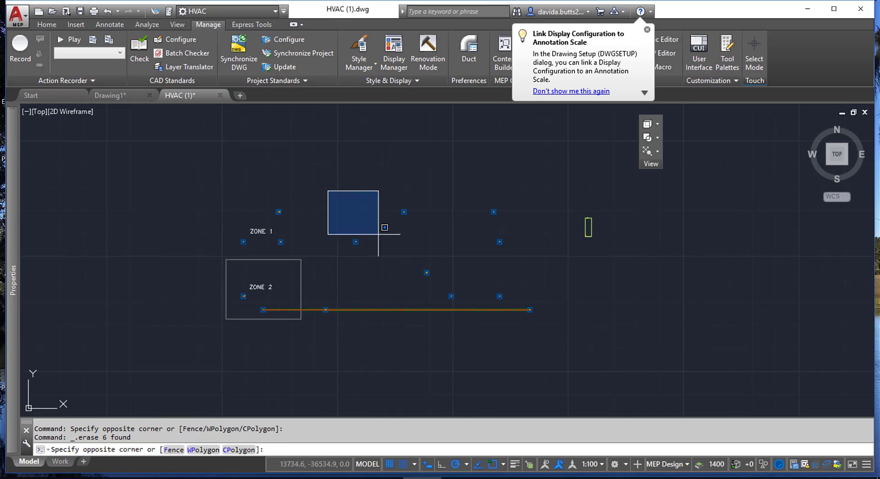
{"action": "left_click", "coordinate": [543, 297]}
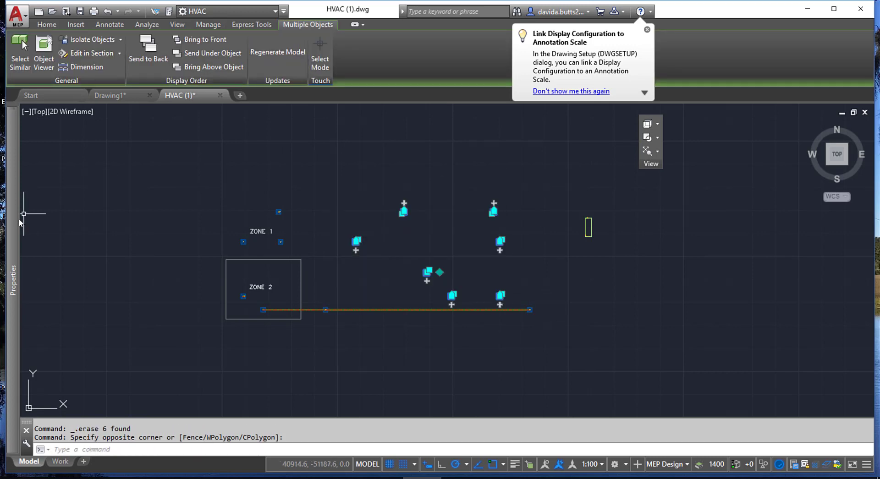
{"action": "mouse_move", "coordinate": [16, 216]}
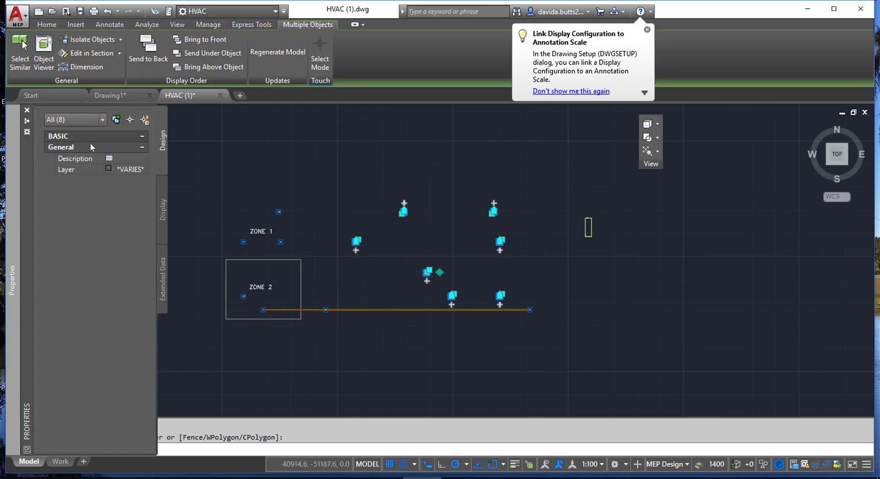
{"action": "left_click", "coordinate": [103, 120]}
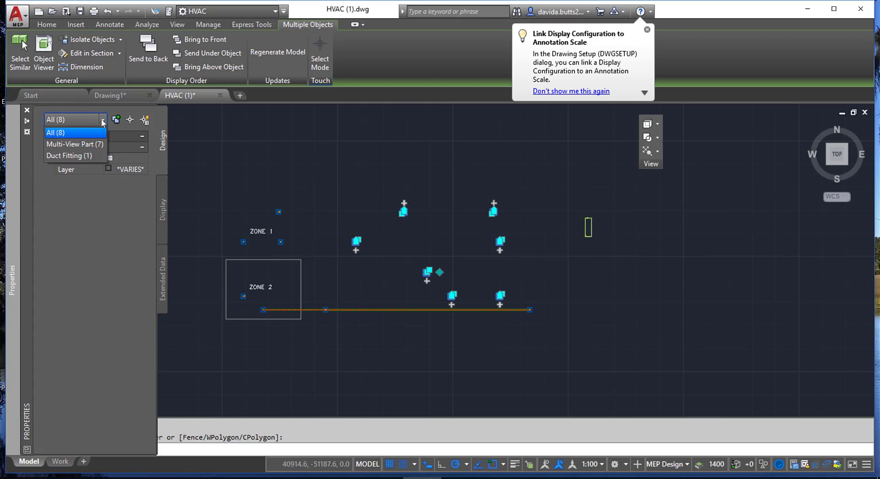
{"action": "left_click", "coordinate": [92, 144]}
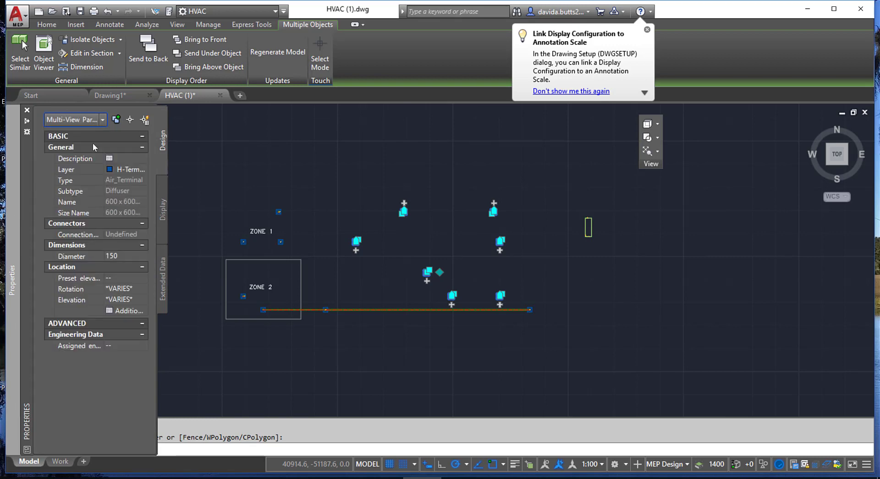
{"action": "left_click", "coordinate": [138, 300]}
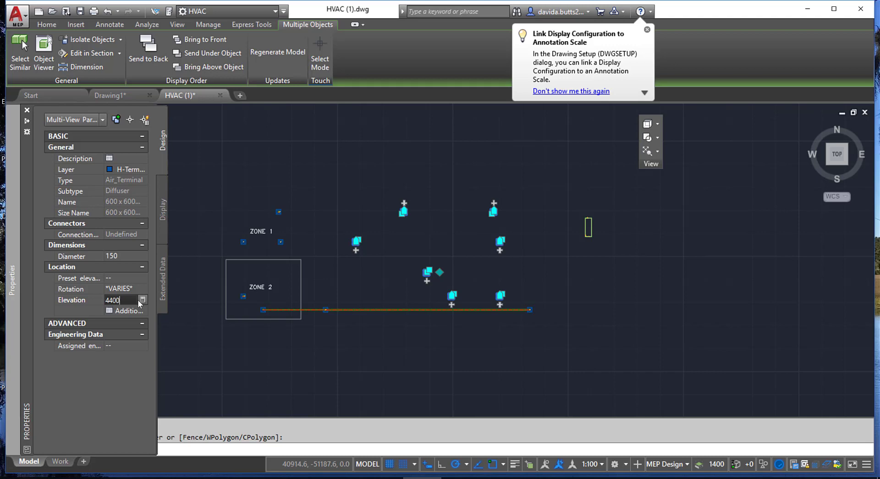
{"action": "key", "text": "Return"}
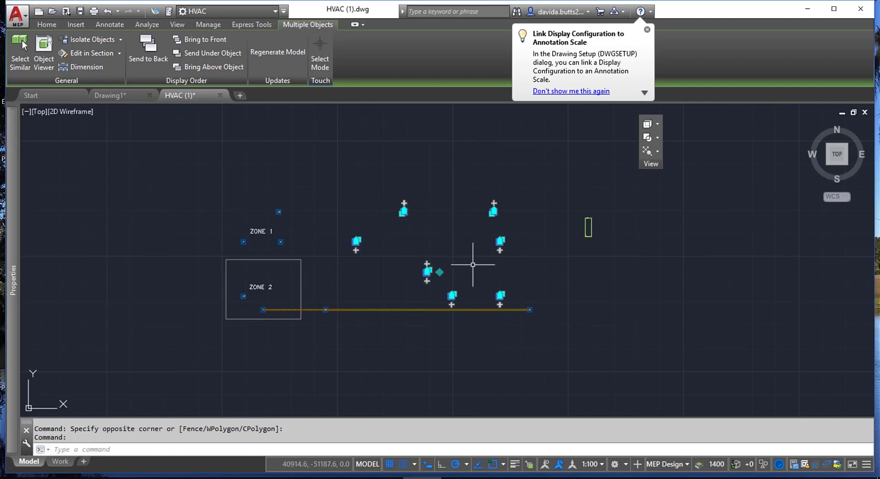
Delete the leftover vertical duct and its fitting rising from the diffuser east of the Zone 1 label.
{"action": "key", "text": "Escape"}
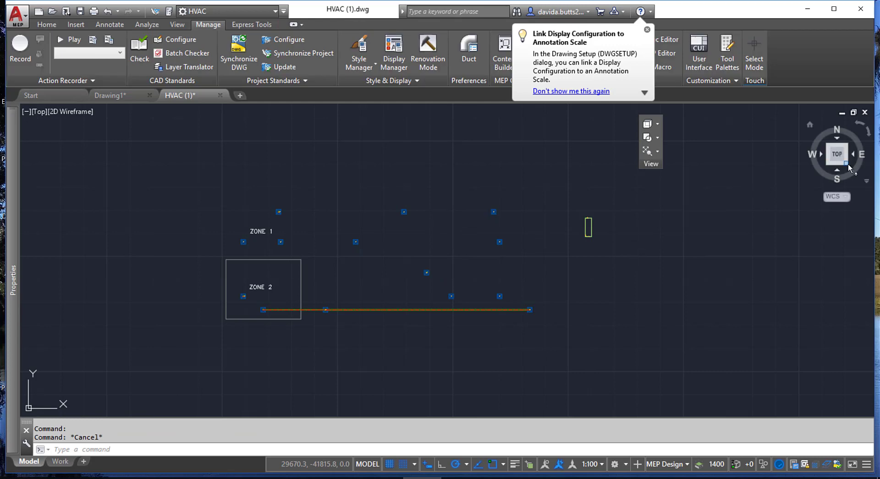
{"action": "left_click_drag", "start_coordinate": [848, 164], "coordinate": [716, 242]}
{"action": "scroll", "coordinate": [542, 227], "scroll_direction": "up", "scroll_amount": 4}
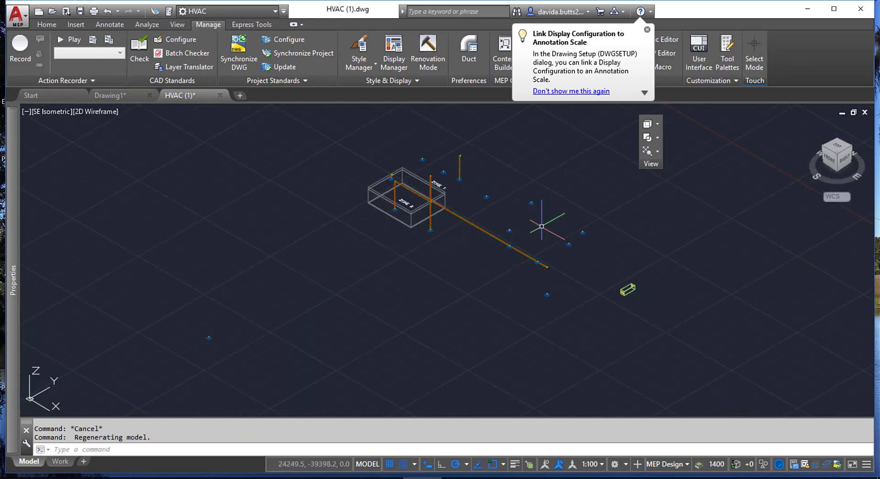
{"action": "left_click", "coordinate": [830, 159]}
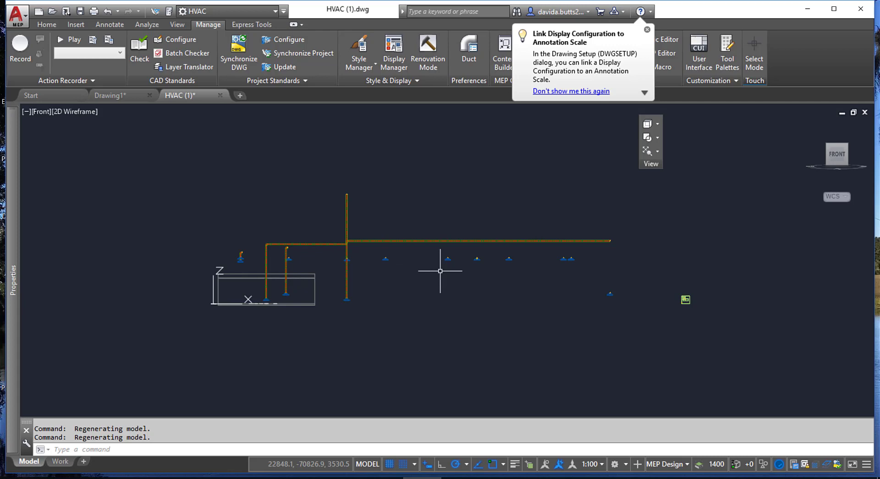
{"action": "left_click", "coordinate": [846, 145]}
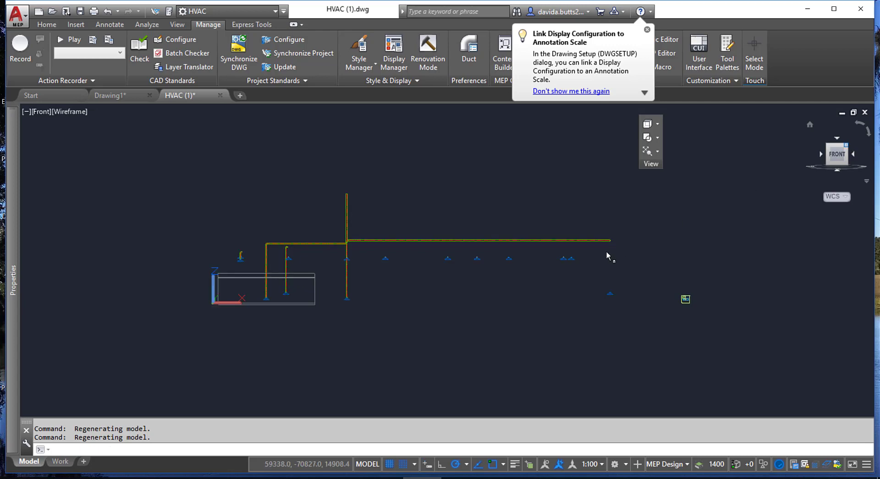
{"action": "scroll", "coordinate": [504, 175], "scroll_direction": "up", "scroll_amount": 5}
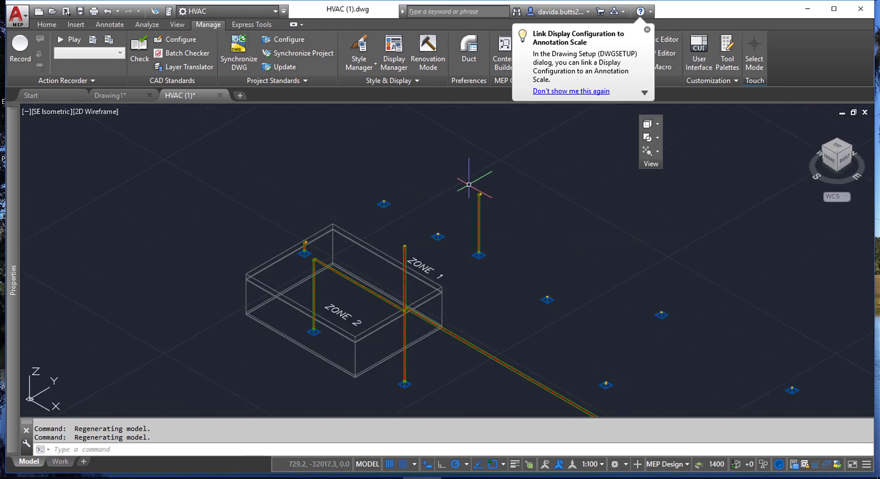
{"action": "left_click", "coordinate": [525, 192]}
{"action": "left_click", "coordinate": [478, 224]}
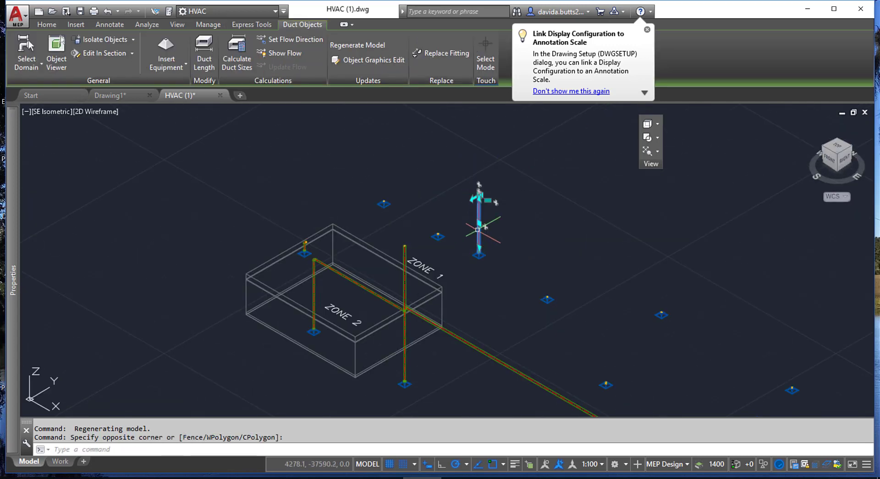
{"action": "key", "text": "Delete"}
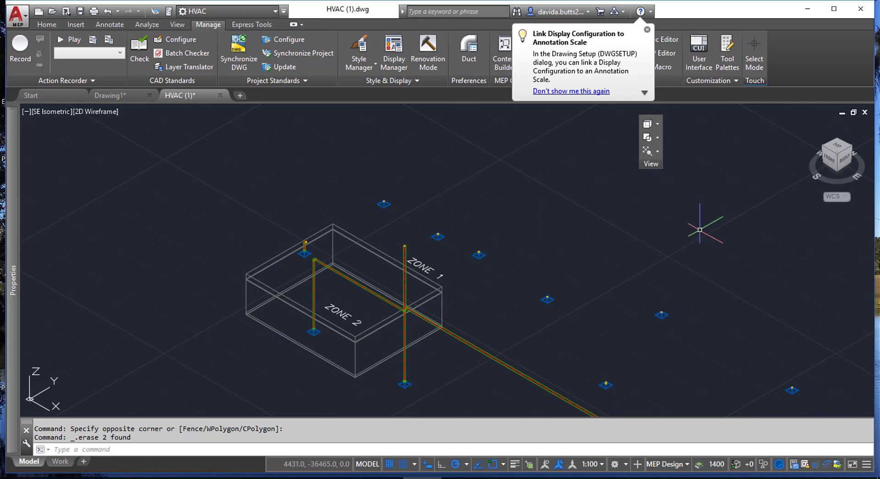
In the Top view, review the properties of the rectangular equipment unit east of all the diffusers.
{"action": "middle_click_drag", "start_coordinate": [751, 255], "coordinate": [550, 144]}
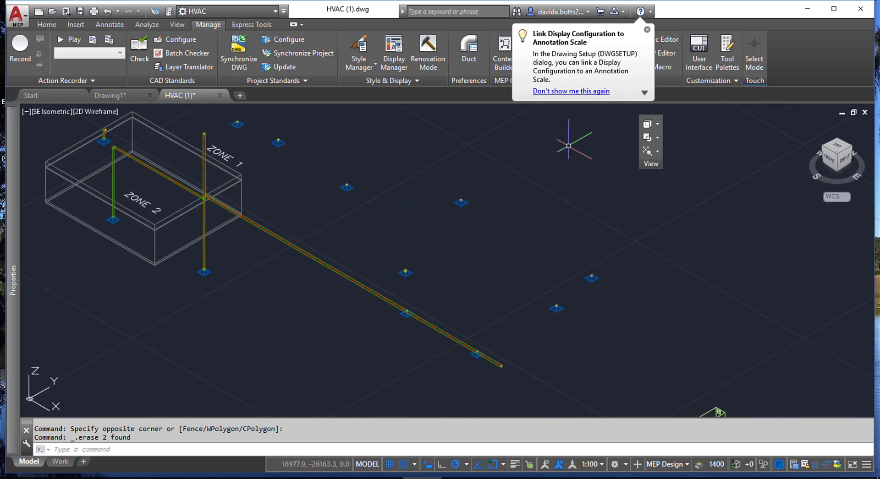
{"action": "left_click", "coordinate": [832, 149]}
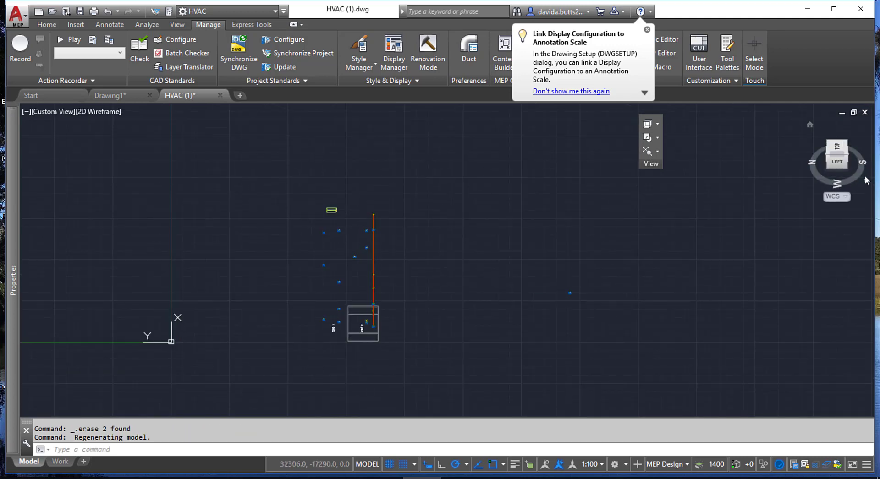
{"action": "left_click", "coordinate": [846, 156]}
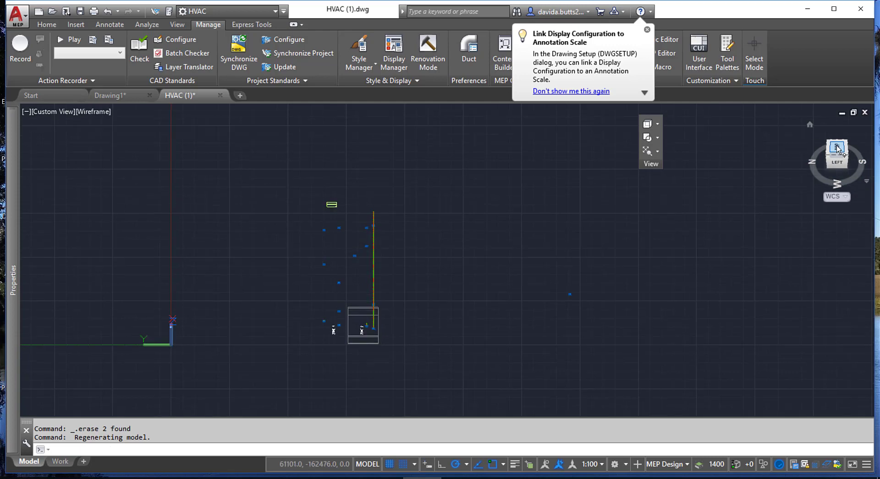
{"action": "left_click", "coordinate": [809, 124]}
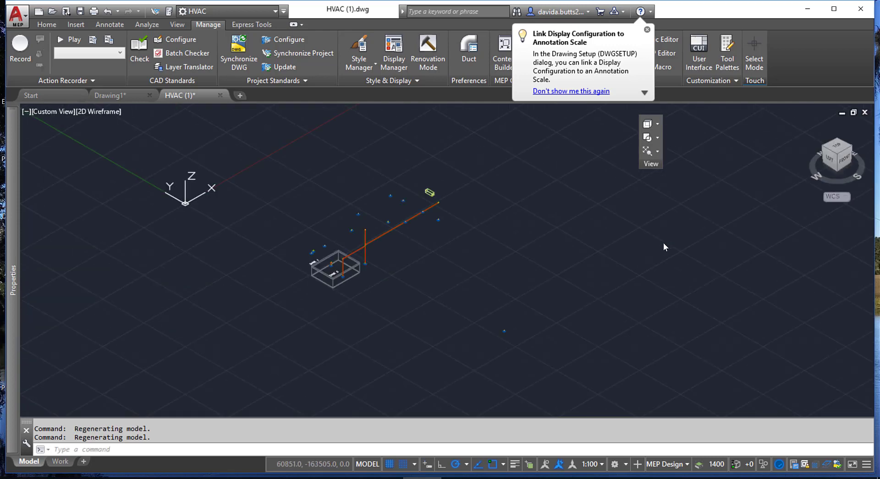
{"action": "left_click", "coordinate": [836, 146]}
{"action": "mouse_move", "coordinate": [545, 164]}
{"action": "middle_mouse_down"}
{"action": "mouse_move", "coordinate": [515, 228]}
{"action": "mouse_move", "coordinate": [514, 316]}
{"action": "middle_mouse_up"}
{"action": "scroll", "coordinate": [389, 296], "scroll_direction": "up", "scroll_amount": 4}
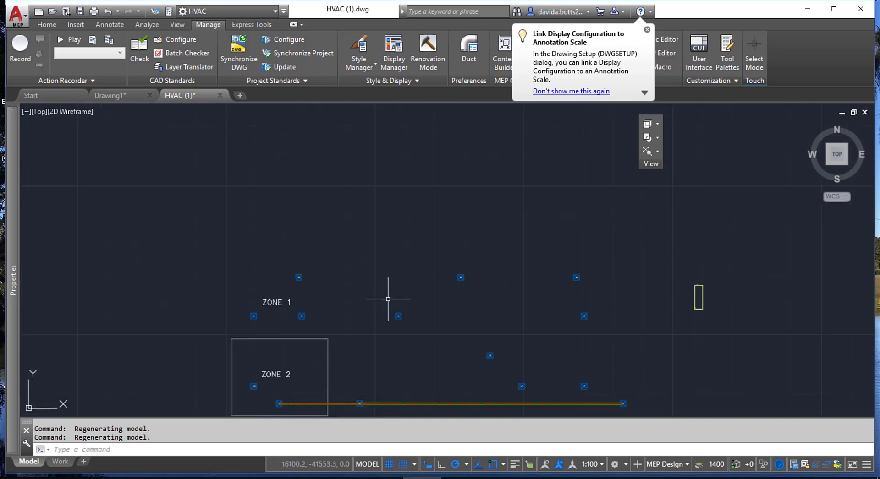
{"action": "left_click", "coordinate": [699, 298]}
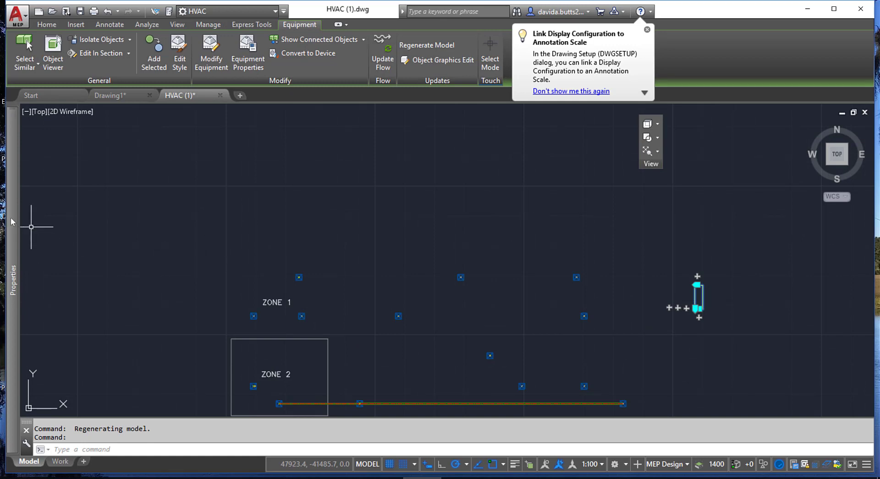
{"action": "mouse_move", "coordinate": [11, 216]}
{"action": "key", "text": "Escape"}
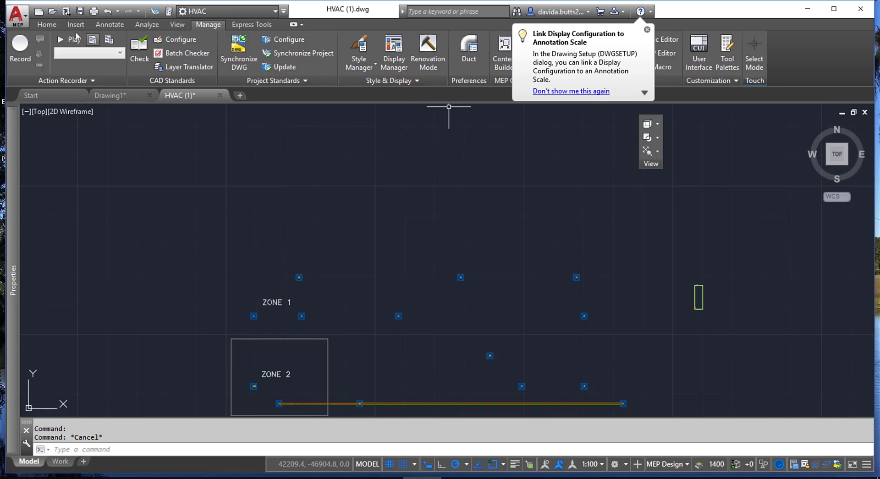
Start adding a duct with the system Supply (SA) and the routing preference Generic Slip Joint.
{"action": "left_click", "coordinate": [47, 25]}
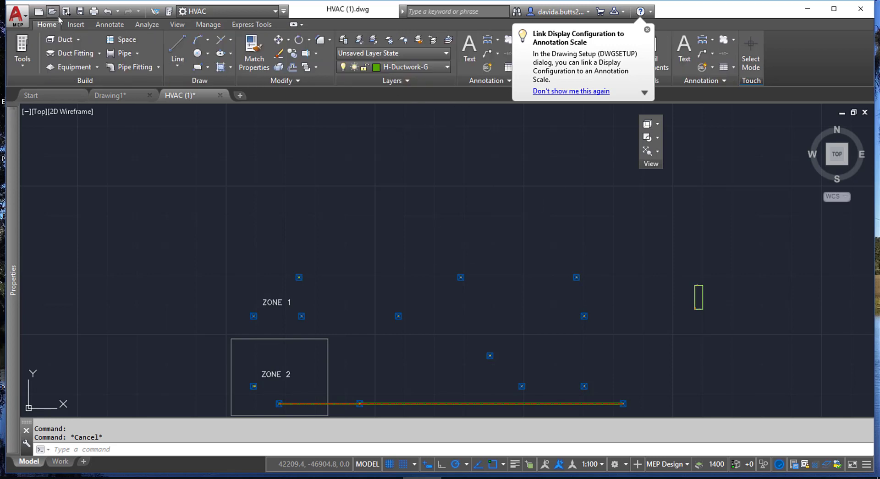
{"action": "left_click", "coordinate": [70, 40]}
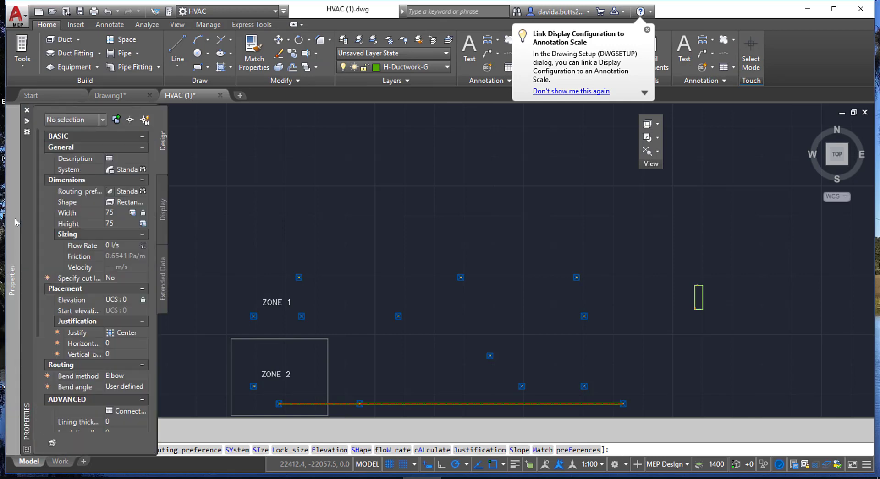
{"action": "left_click", "coordinate": [133, 169]}
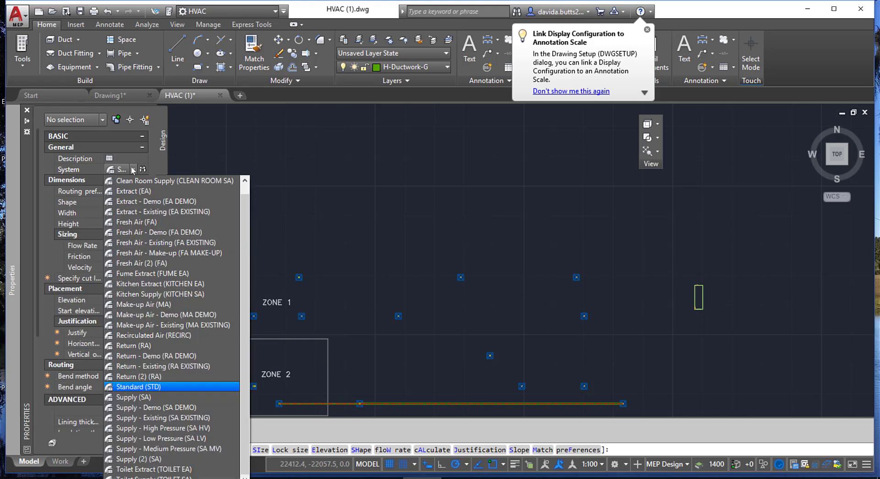
{"action": "left_click", "coordinate": [142, 397]}
{"action": "left_click", "coordinate": [134, 192]}
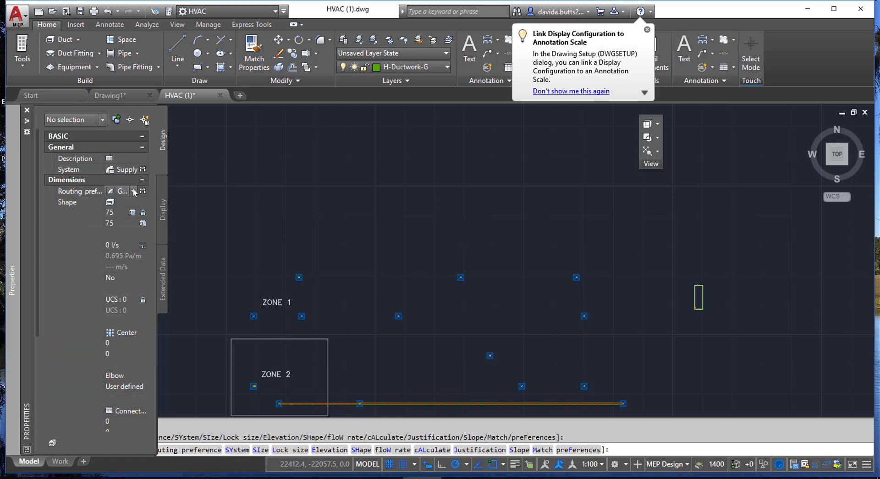
{"action": "left_click", "coordinate": [134, 192]}
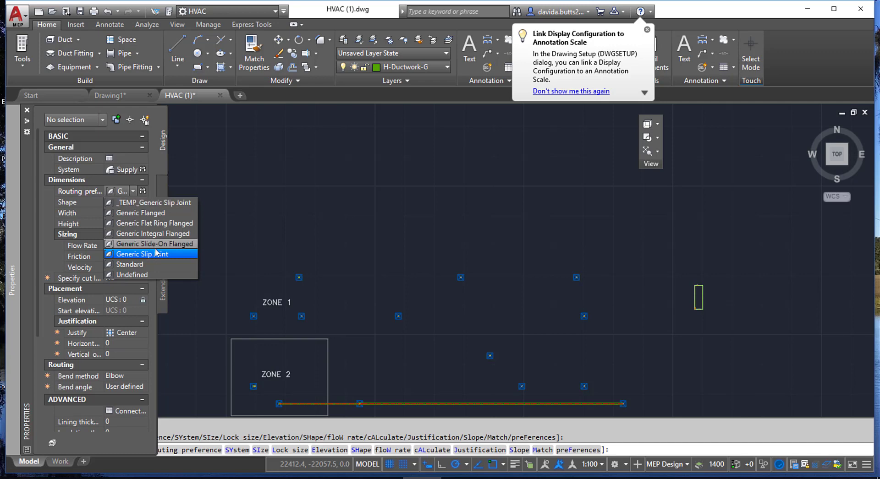
{"action": "left_click", "coordinate": [158, 255]}
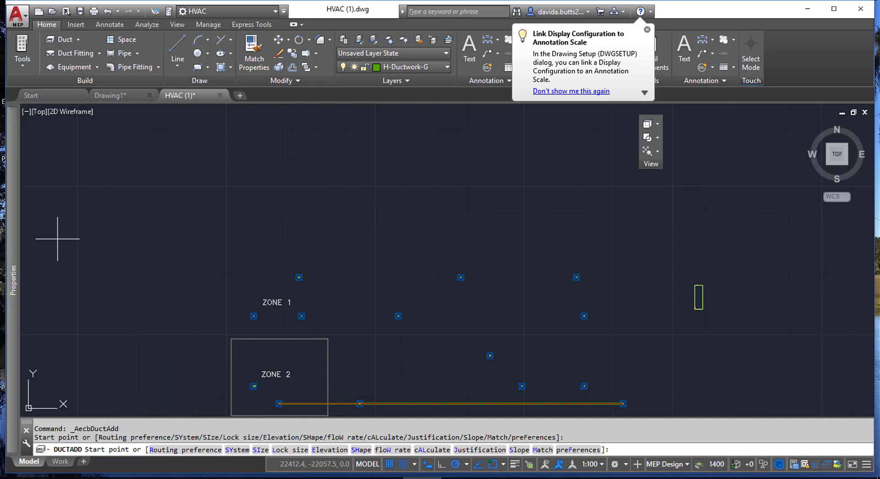
Set the elevation of the new duct to 5800.
{"action": "mouse_move", "coordinate": [16, 258]}
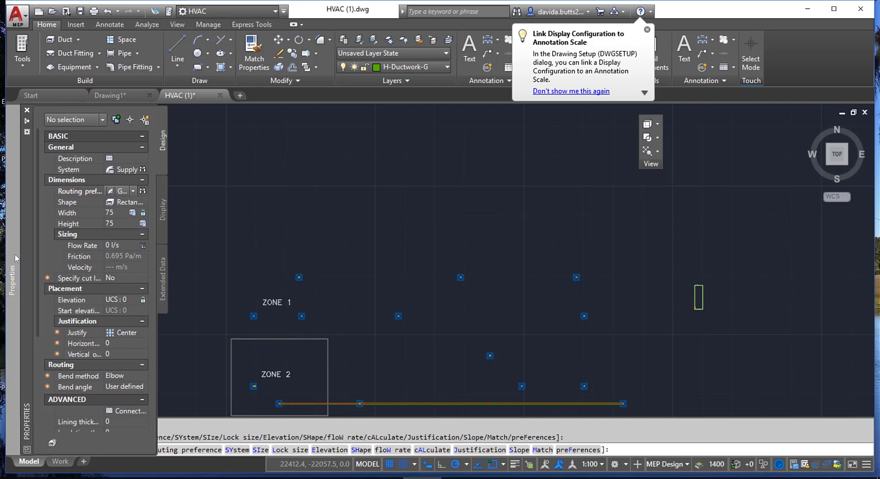
{"action": "left_click", "coordinate": [133, 300]}
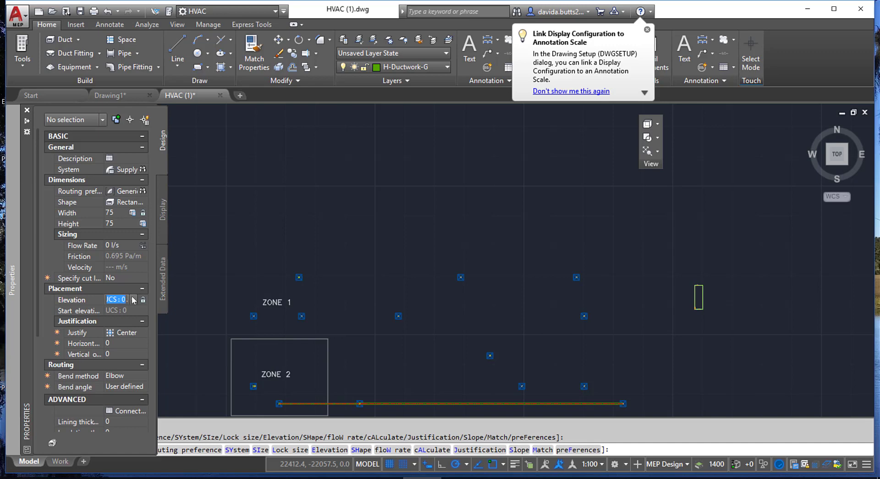
{"action": "type", "text": "5800"}
{"action": "key", "text": "Return"}
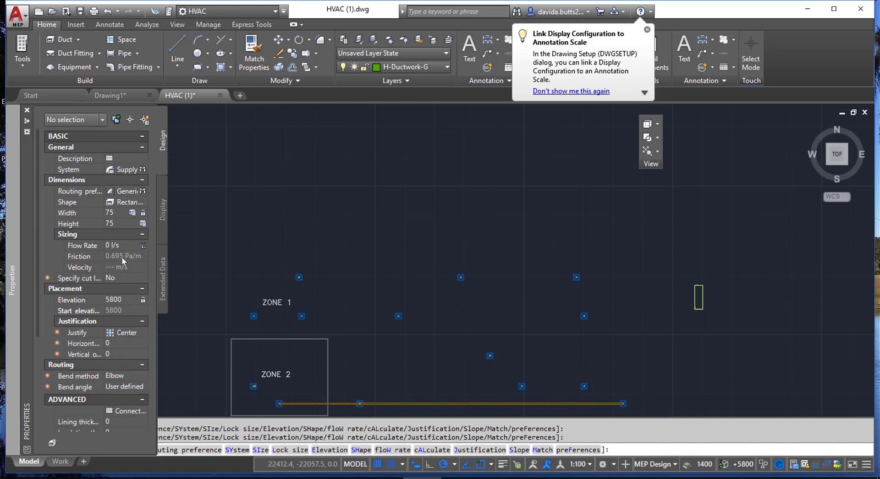
Make the new duct's shape Round with a diameter of 300.
{"action": "left_click", "coordinate": [138, 203]}
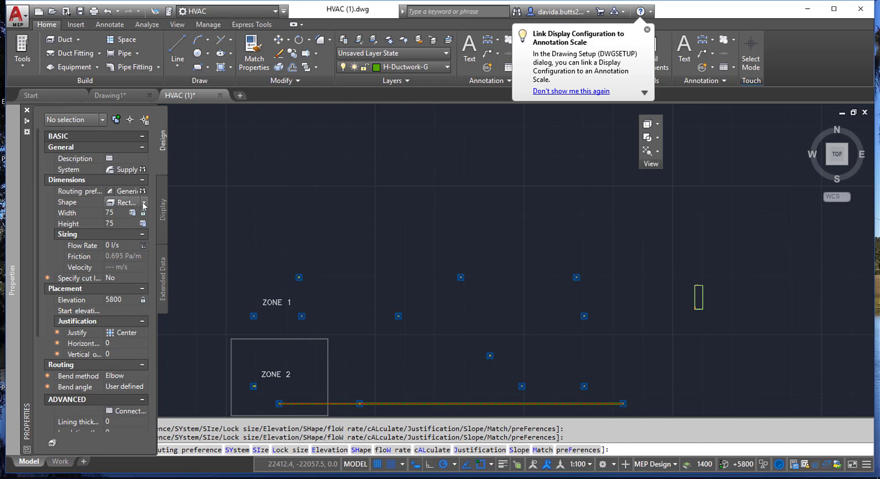
{"action": "left_click", "coordinate": [144, 204]}
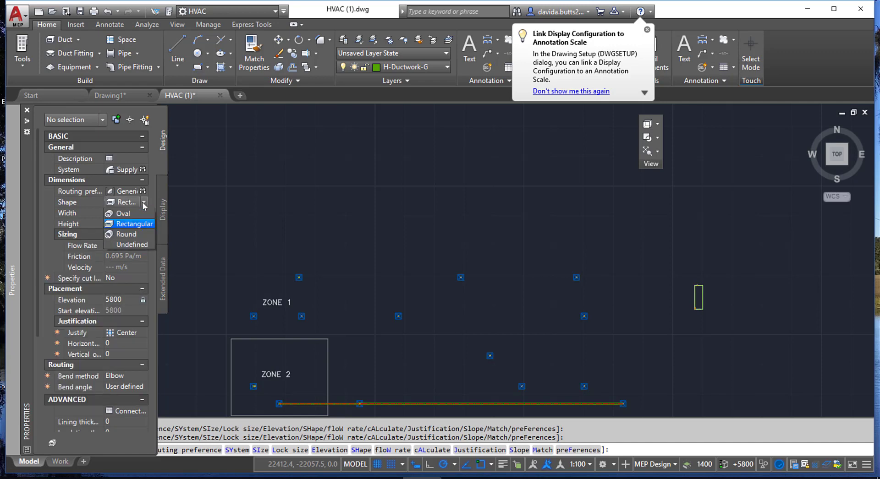
{"action": "left_click", "coordinate": [126, 234]}
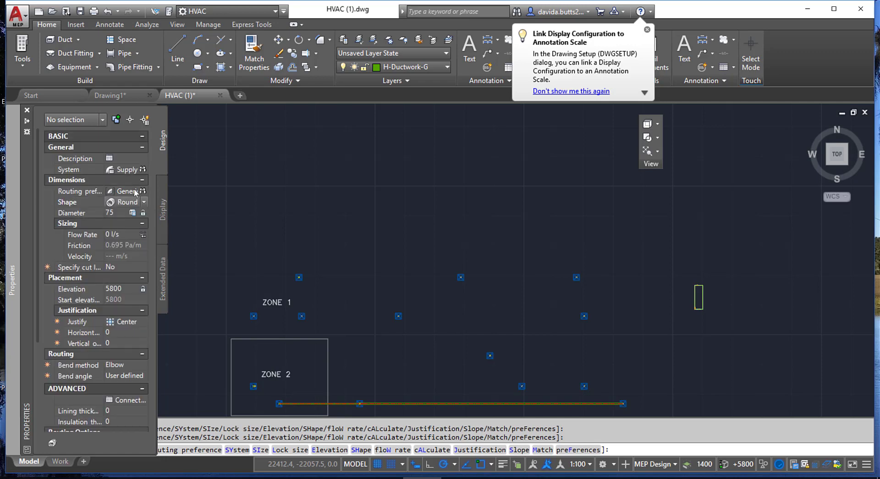
{"action": "left_click", "coordinate": [118, 214]}
{"action": "left_click", "coordinate": [122, 213]}
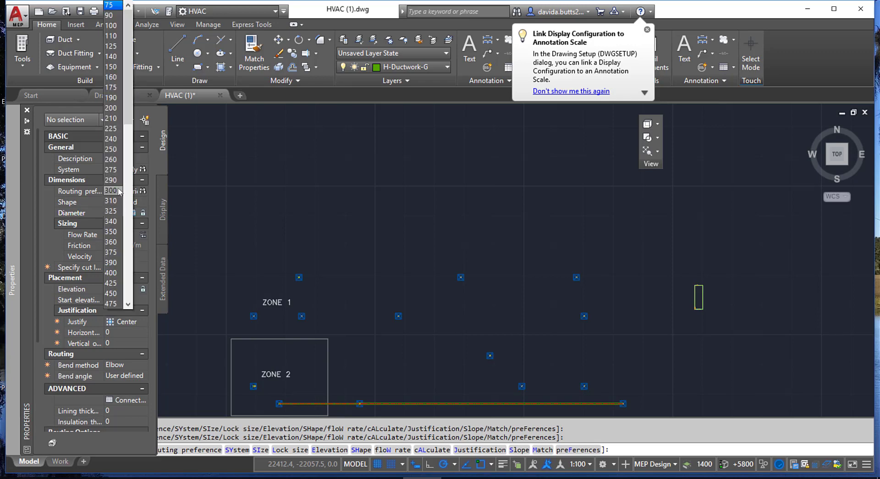
{"action": "left_click", "coordinate": [114, 191]}
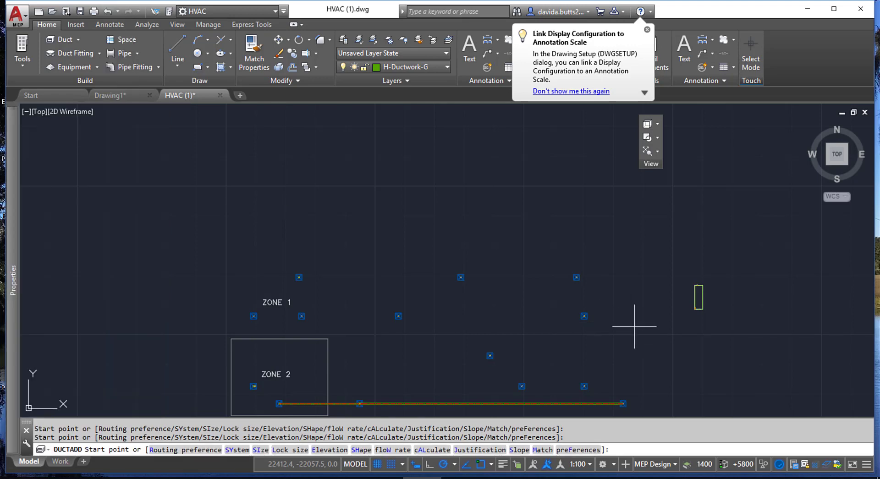
Draw the main duct from just southwest of the equipment unit, about 32000 west between the diffuser rows, then about 5250 north.
{"action": "left_click", "coordinate": [673, 335]}
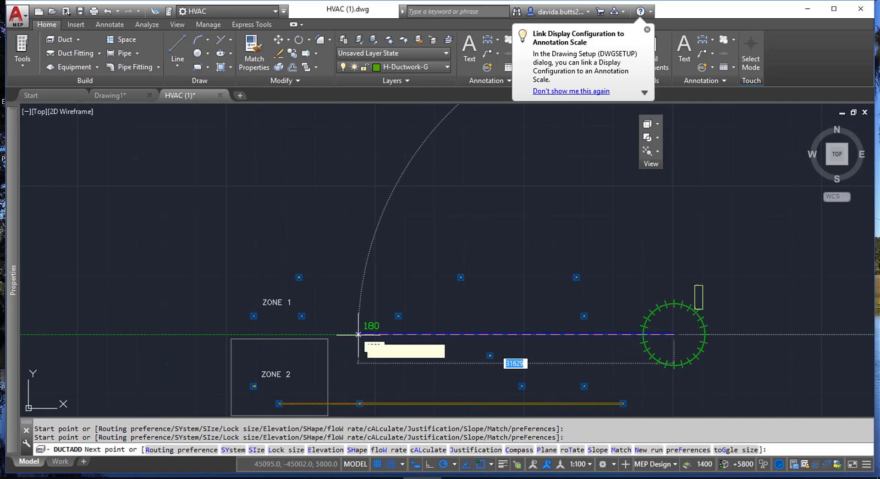
{"action": "left_click", "coordinate": [355, 335]}
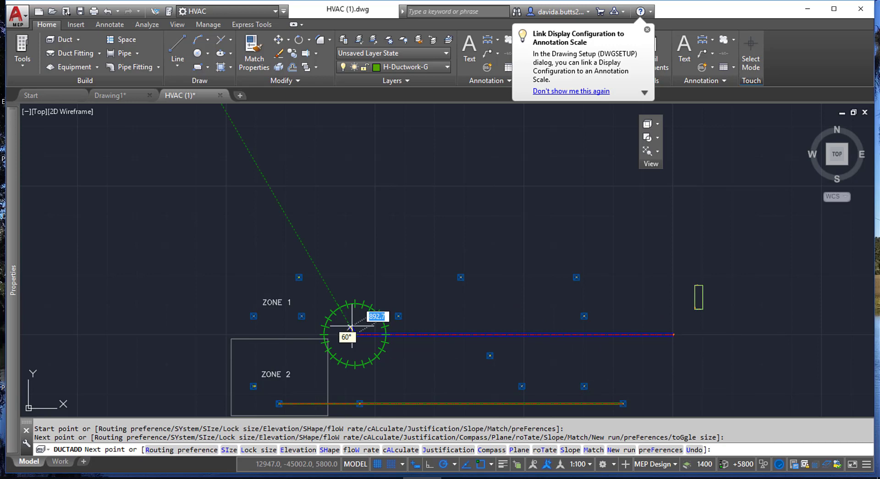
{"action": "left_click", "coordinate": [354, 282]}
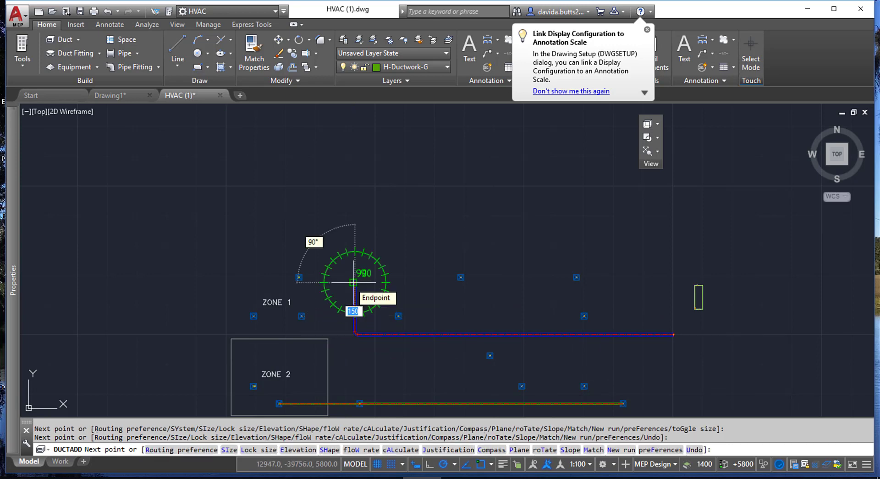
{"action": "key", "text": "Escape"}
{"action": "scroll", "coordinate": [464, 327], "scroll_direction": "up", "scroll_amount": 4}
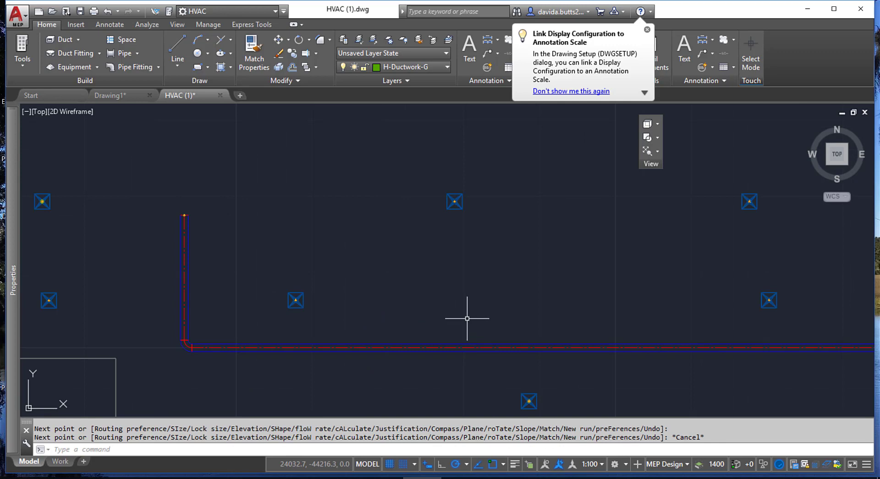
{"action": "scroll", "coordinate": [475, 312], "scroll_direction": "down", "scroll_amount": 2}
{"action": "middle_click_drag", "start_coordinate": [475, 312], "coordinate": [392, 278]}
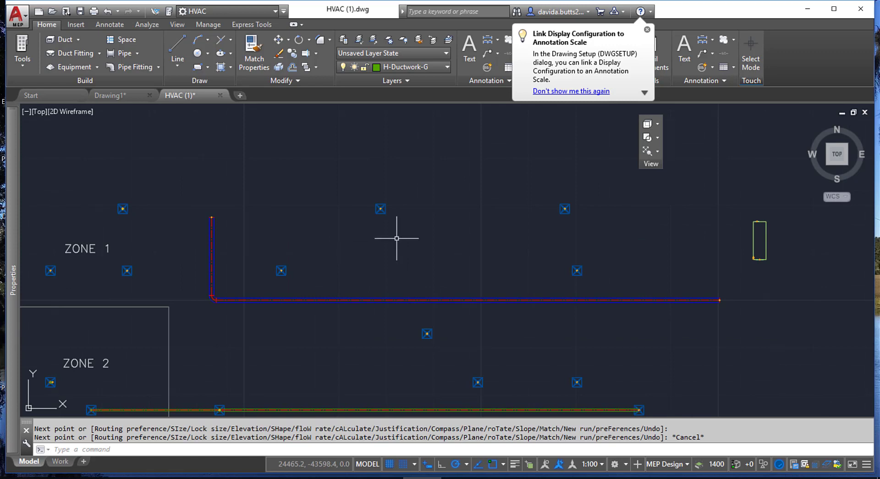
Start a duct from the diffuser just north of the main duct's eastern part and raise it to elevation 5500.
{"action": "left_click", "coordinate": [581, 265]}
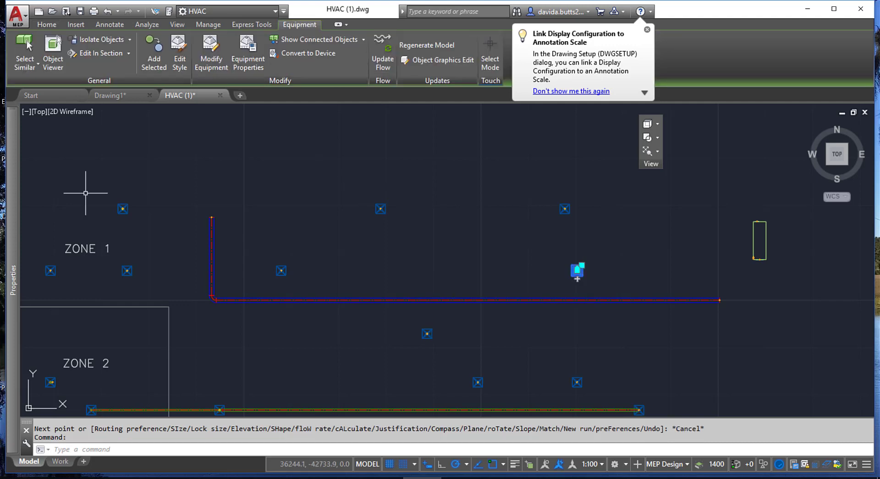
{"action": "mouse_move", "coordinate": [18, 206]}
{"action": "scroll", "coordinate": [583, 284], "scroll_direction": "up", "scroll_amount": 4}
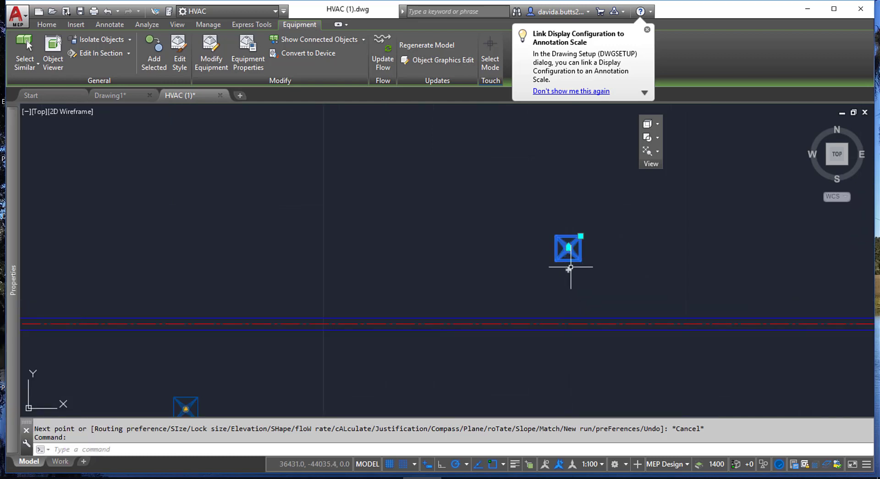
{"action": "mouse_move", "coordinate": [568, 270]}
{"action": "left_click", "coordinate": [568, 270]}
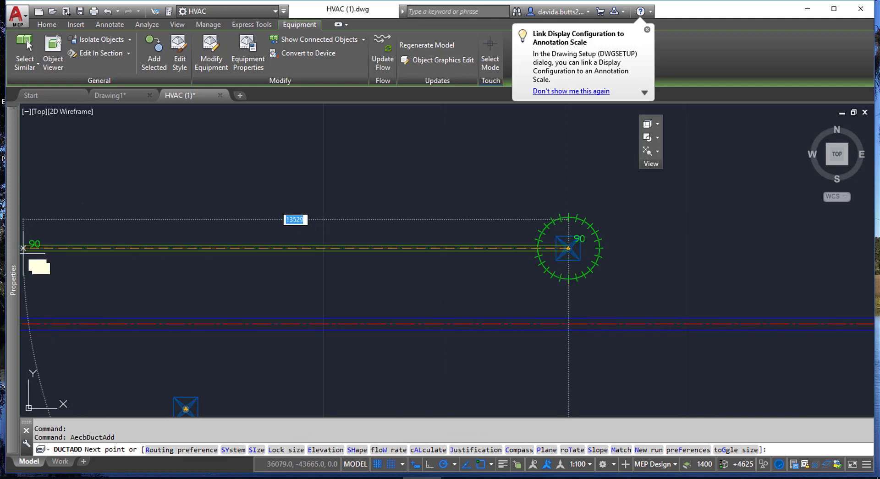
{"action": "mouse_move", "coordinate": [18, 248]}
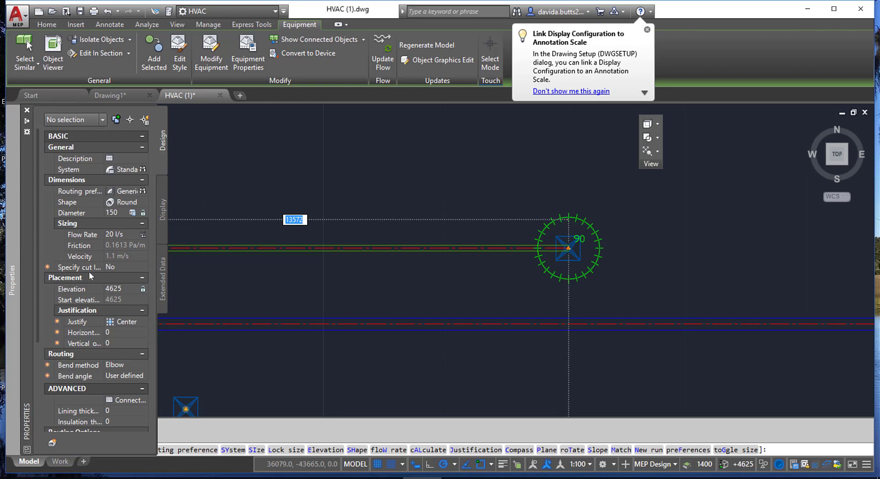
{"action": "left_click", "coordinate": [130, 290]}
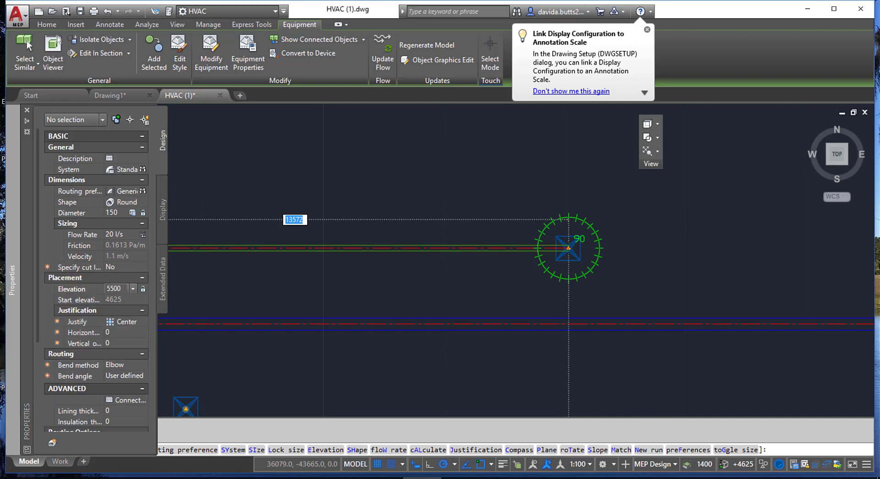
{"action": "type", "text": "5500"}
{"action": "key", "text": "Return"}
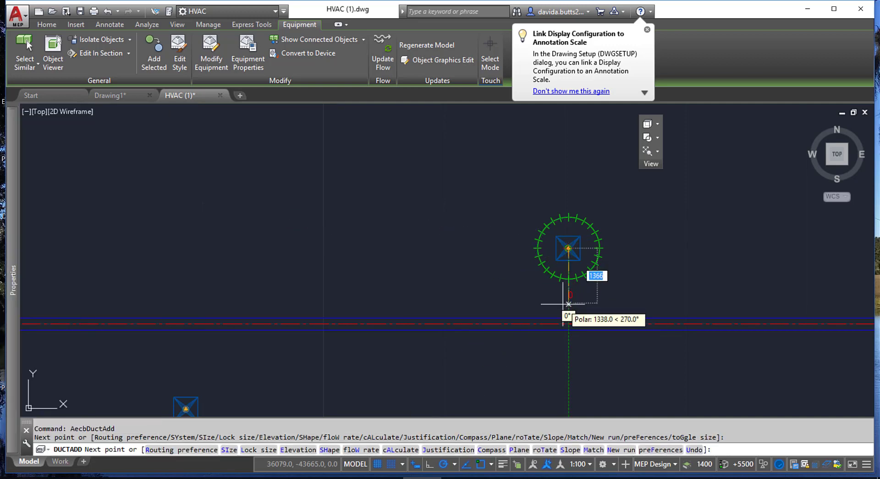
Set the system of the duct being drawn from the diffuser to Supply (SA).
{"action": "mouse_move", "coordinate": [13, 212]}
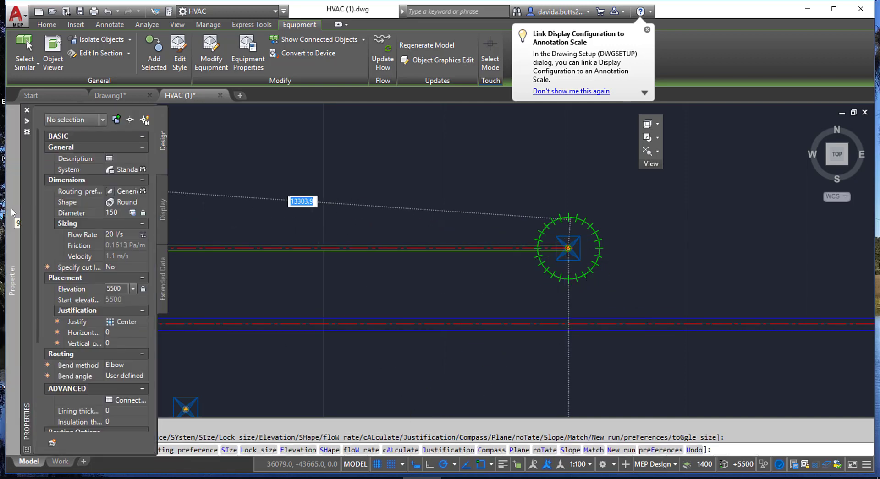
{"action": "left_click", "coordinate": [142, 170]}
{"action": "left_click", "coordinate": [133, 169]}
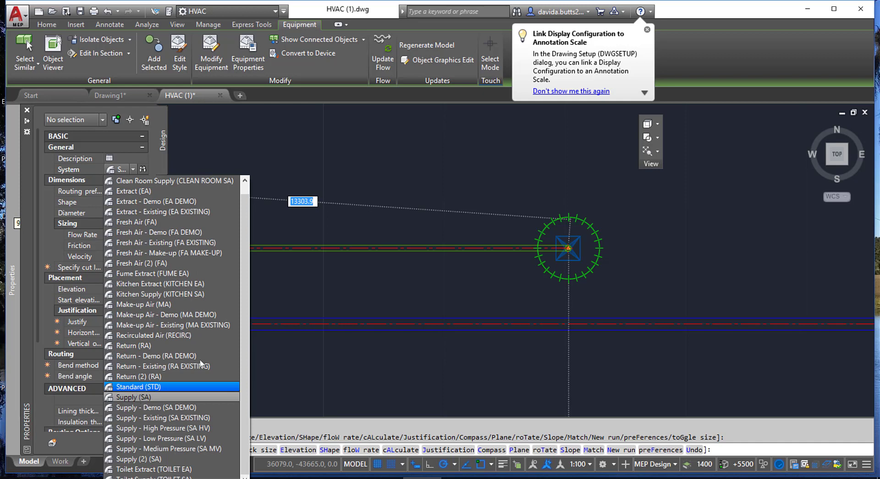
{"action": "left_click", "coordinate": [167, 397]}
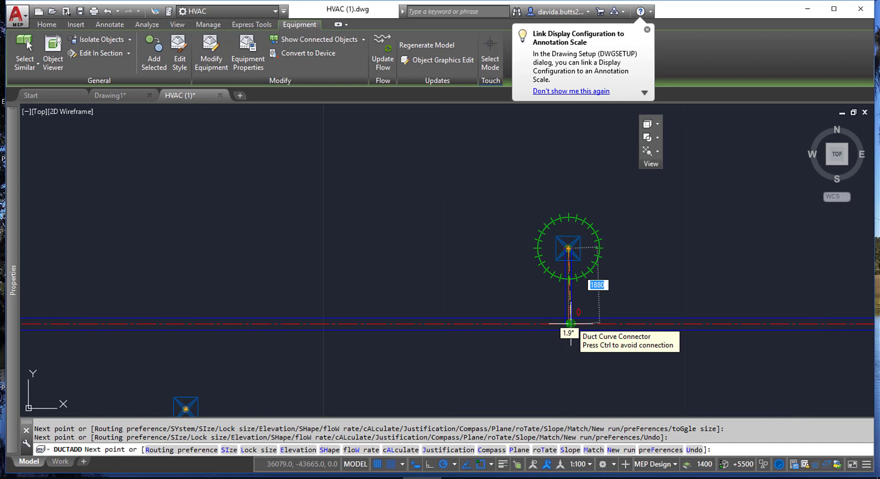
Route the diffuser duct straight south onto the main duct with Ortho on, choosing the 300 x 150 mm 45 Deg Round Angle Concentric Duct Transition.
{"action": "key", "text": "F8"}
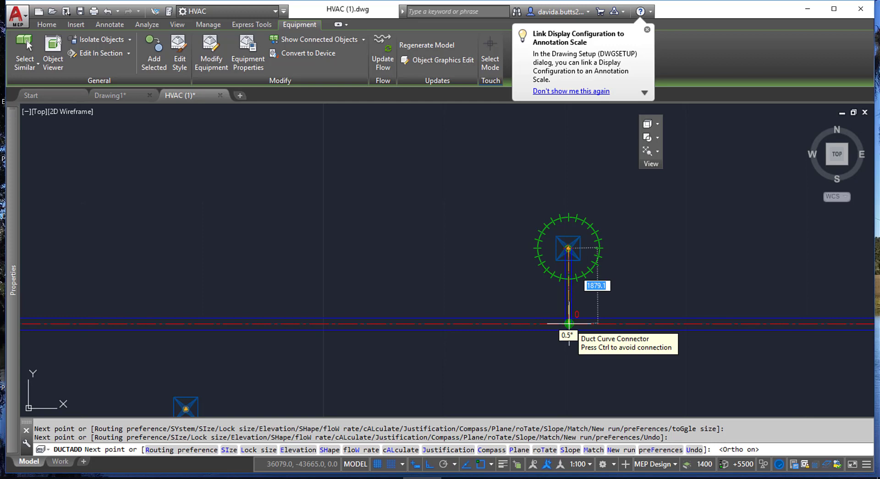
{"action": "left_click", "coordinate": [569, 324]}
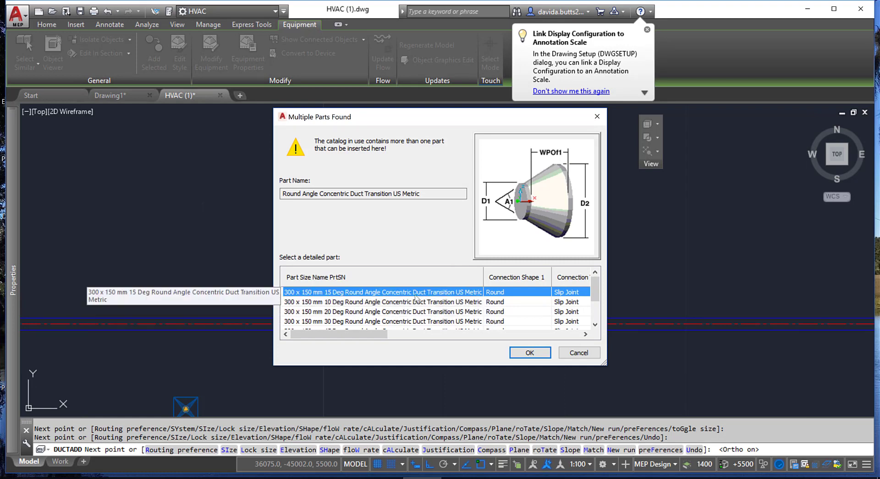
{"action": "left_click_drag", "start_coordinate": [595, 292], "coordinate": [594, 306]}
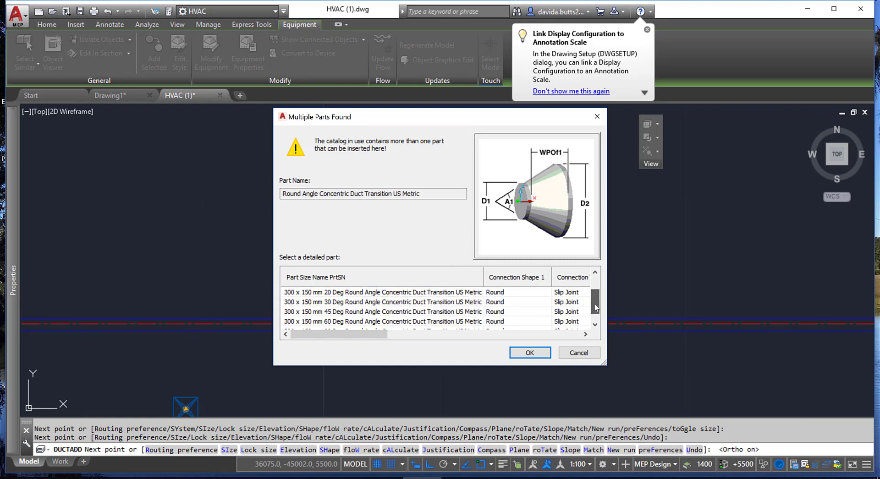
{"action": "left_click", "coordinate": [373, 313]}
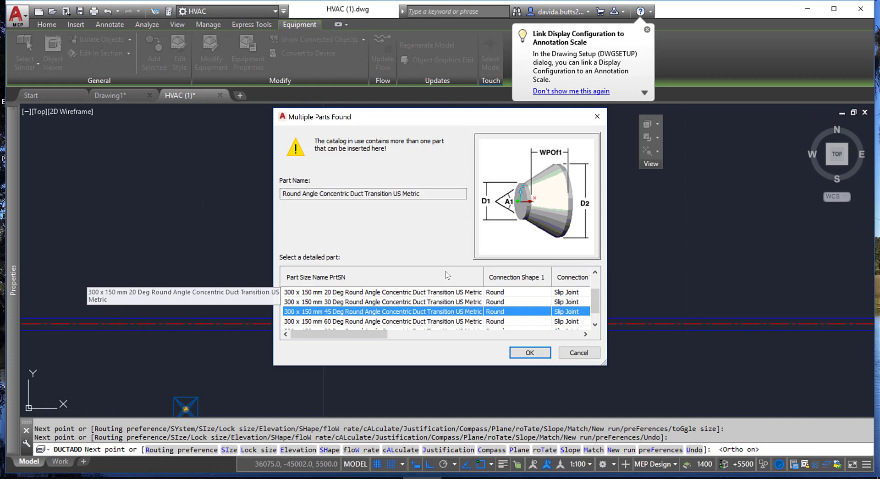
{"action": "left_click", "coordinate": [530, 354]}
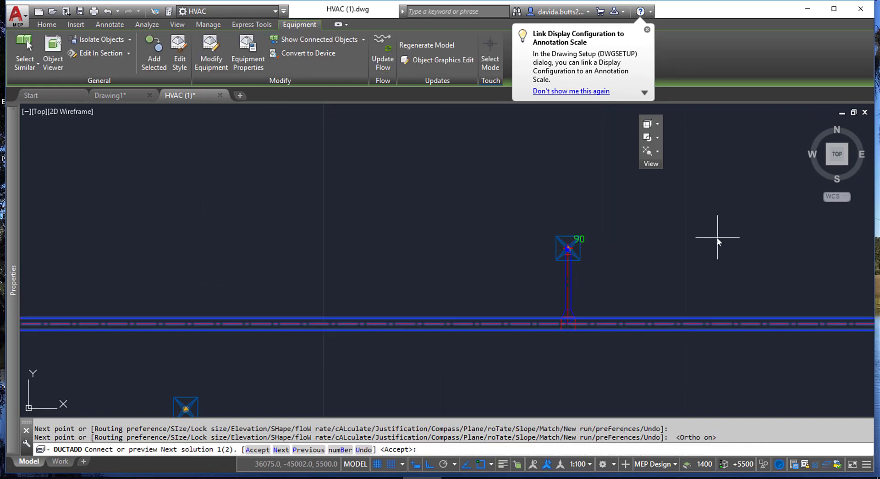
Inspect the proposed diffuser connection up close and in SE Isometric, return to the Top view and cancel the duct command.
{"action": "scroll", "coordinate": [588, 302], "scroll_direction": "up", "scroll_amount": 4}
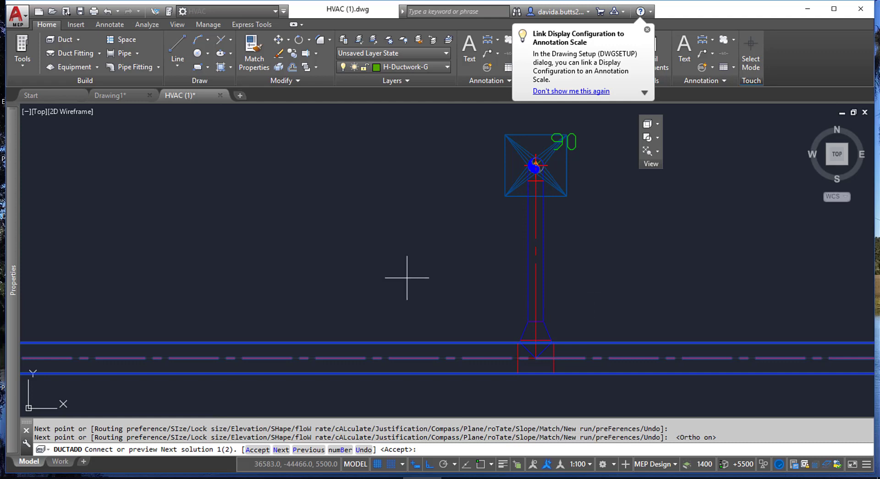
{"action": "scroll", "coordinate": [407, 278], "scroll_direction": "down", "scroll_amount": 8}
{"action": "middle_click_drag", "start_coordinate": [349, 246], "coordinate": [553, 235]}
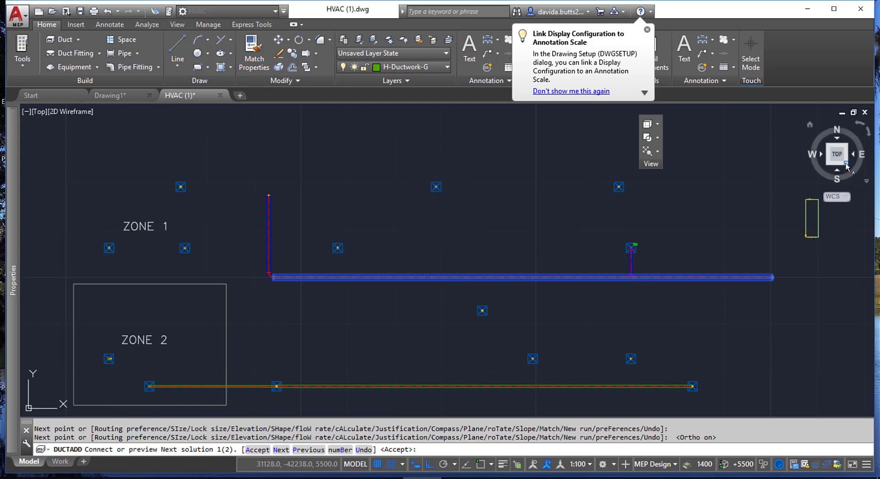
{"action": "left_click", "coordinate": [845, 164]}
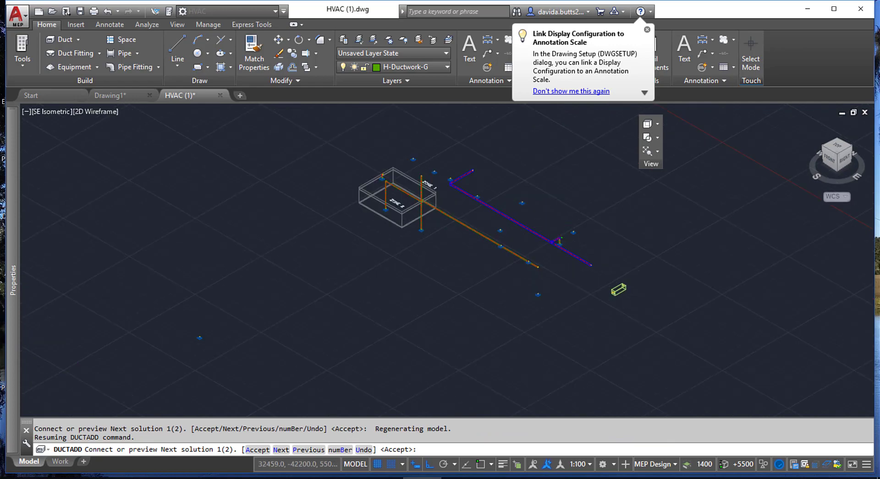
{"action": "scroll", "coordinate": [558, 242], "scroll_direction": "up", "scroll_amount": 8}
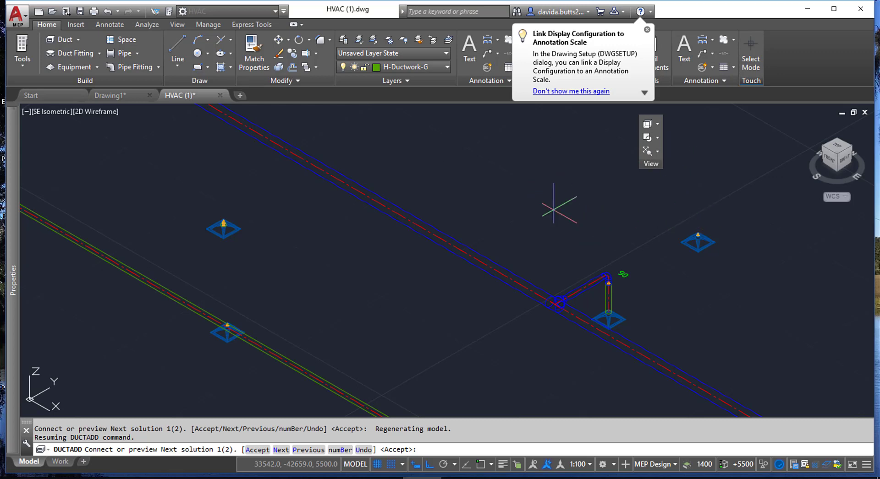
{"action": "left_click", "coordinate": [834, 148]}
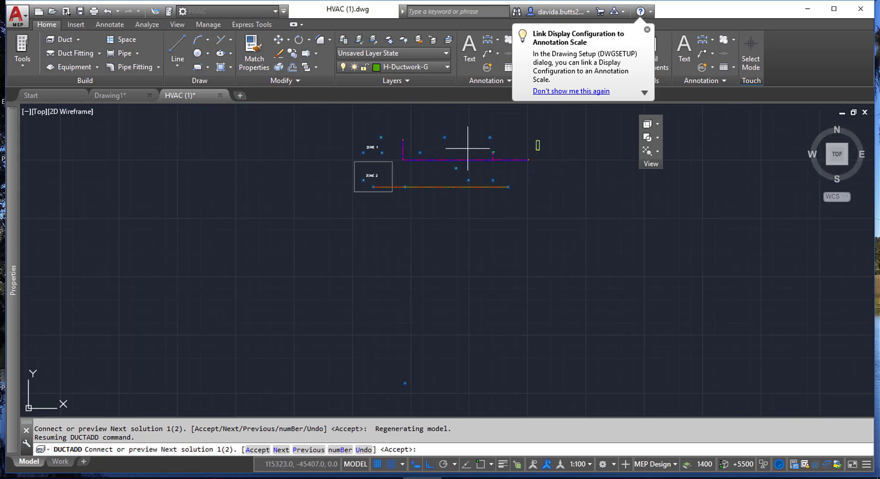
{"action": "scroll", "coordinate": [478, 148], "scroll_direction": "up", "scroll_amount": 4}
{"action": "middle_click_drag", "start_coordinate": [477, 143], "coordinate": [454, 217]}
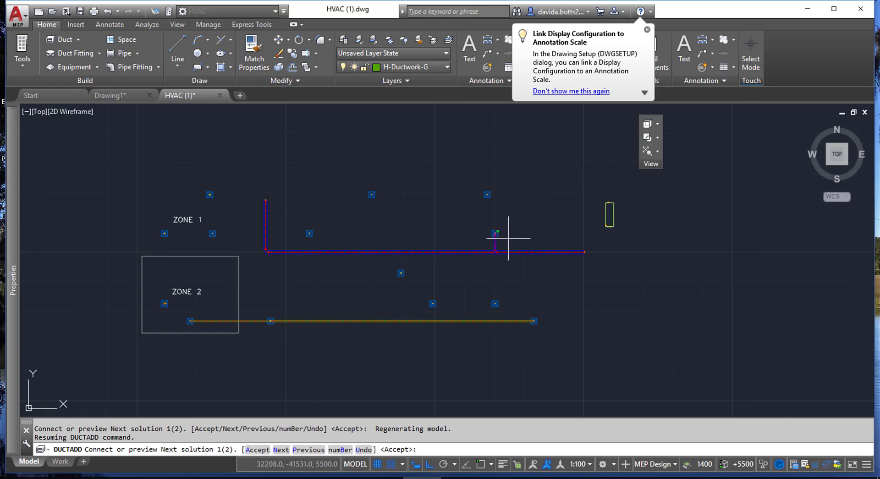
{"action": "key", "text": "Escape"}
{"action": "key", "text": "Escape"}
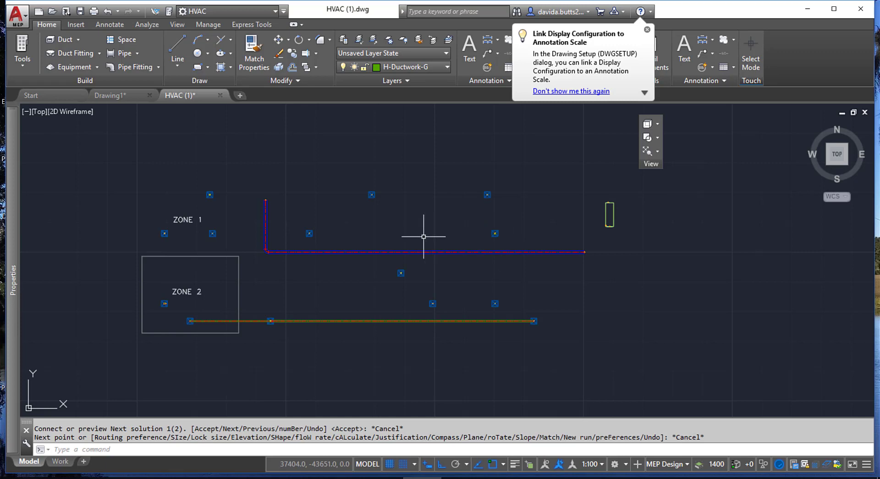
Add a duct based on the main duct with diameter 150, branching about 4640 north from it, just west of the eastern diffusers.
{"action": "left_click", "coordinate": [431, 253]}
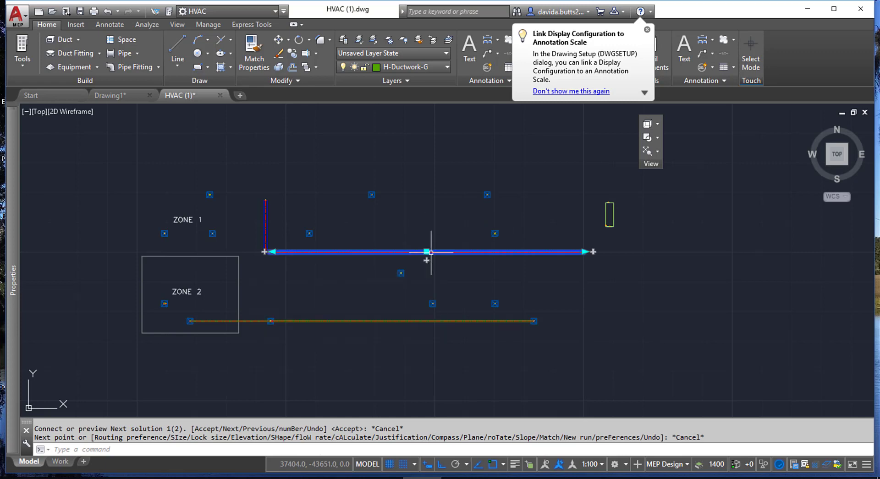
{"action": "right_click", "coordinate": [435, 148]}
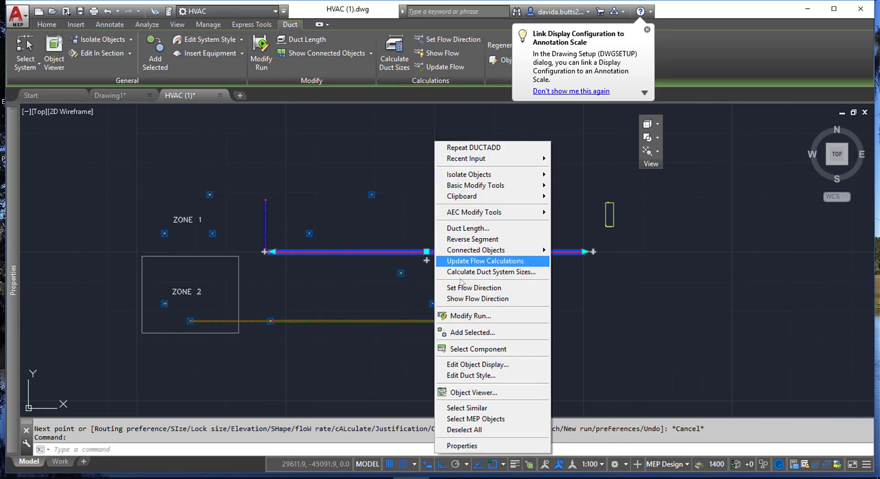
{"action": "left_click", "coordinate": [472, 333]}
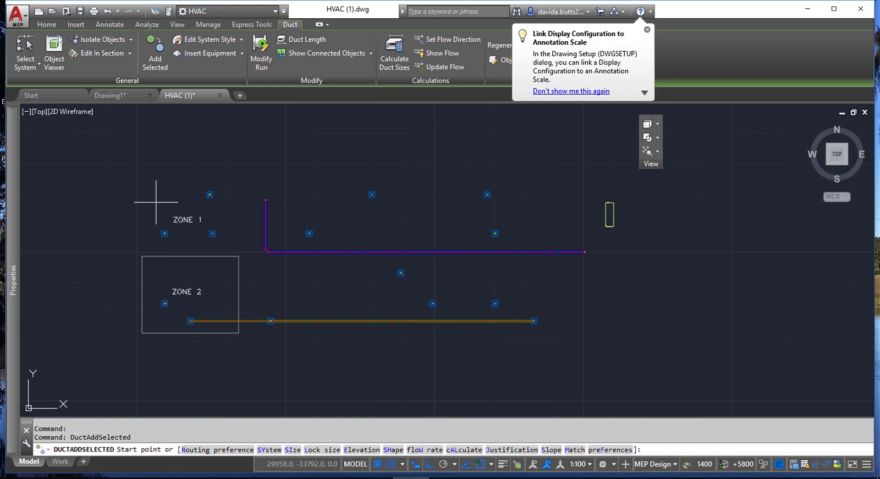
{"action": "mouse_move", "coordinate": [20, 202]}
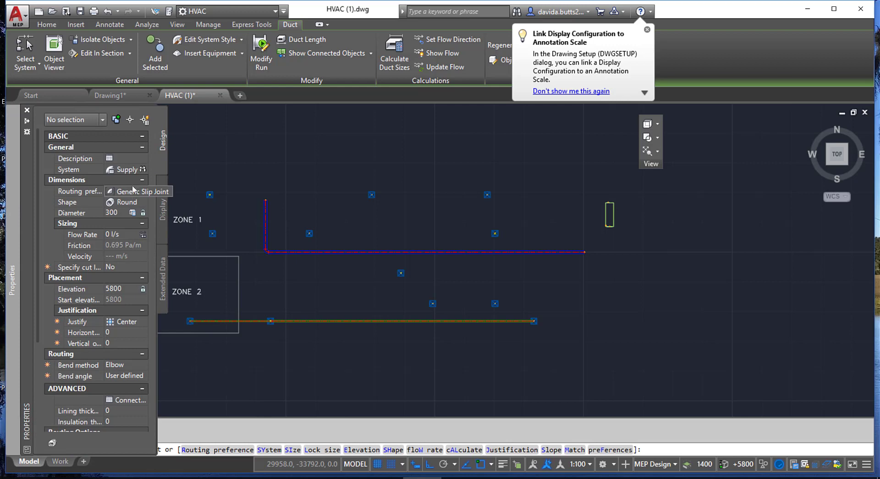
{"action": "left_click", "coordinate": [120, 212]}
{"action": "type", "text": "150"}
{"action": "key", "text": "Return"}
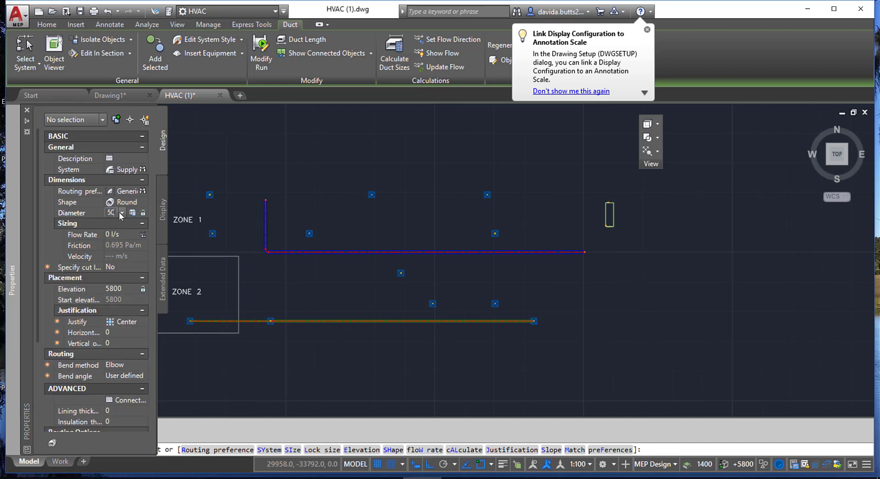
{"action": "left_click", "coordinate": [465, 252]}
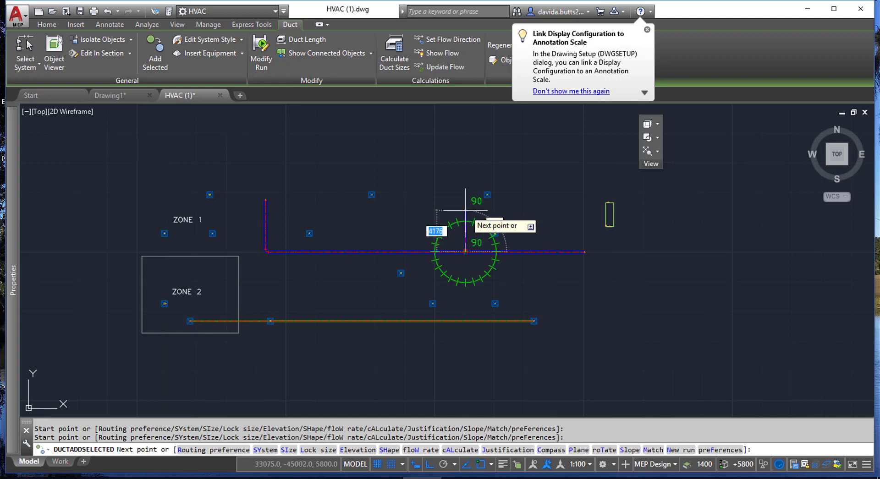
{"action": "left_click", "coordinate": [465, 205]}
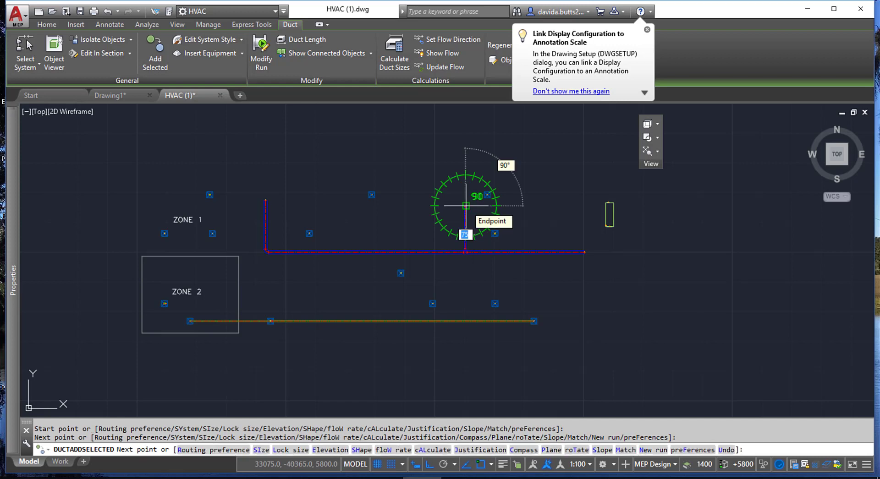
{"action": "scroll", "coordinate": [463, 205], "scroll_direction": "up", "scroll_amount": 6}
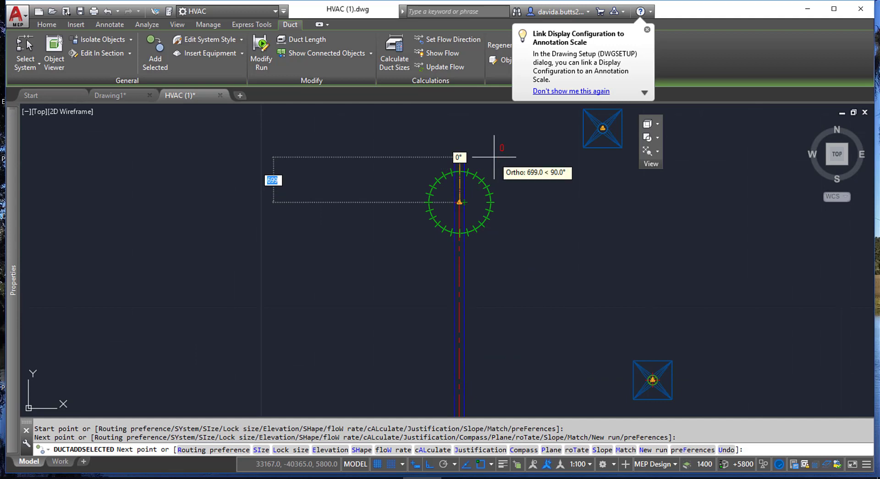
{"action": "key", "text": "Escape"}
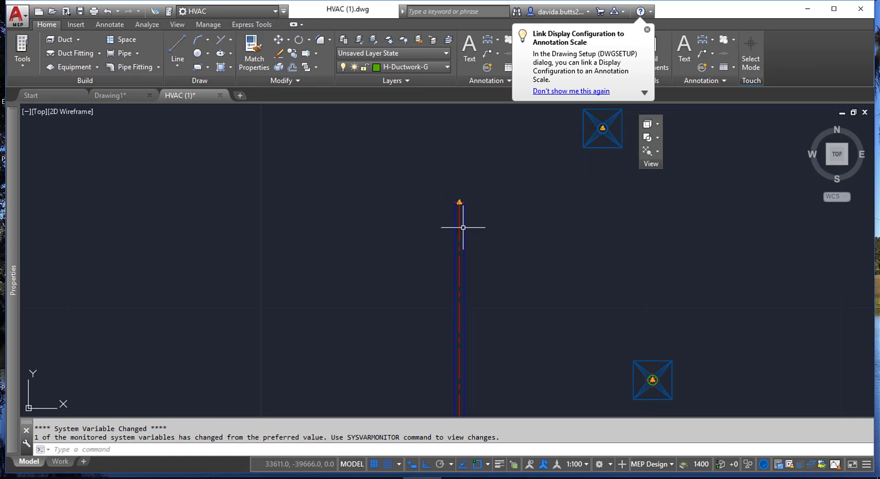
{"action": "left_click", "coordinate": [463, 228]}
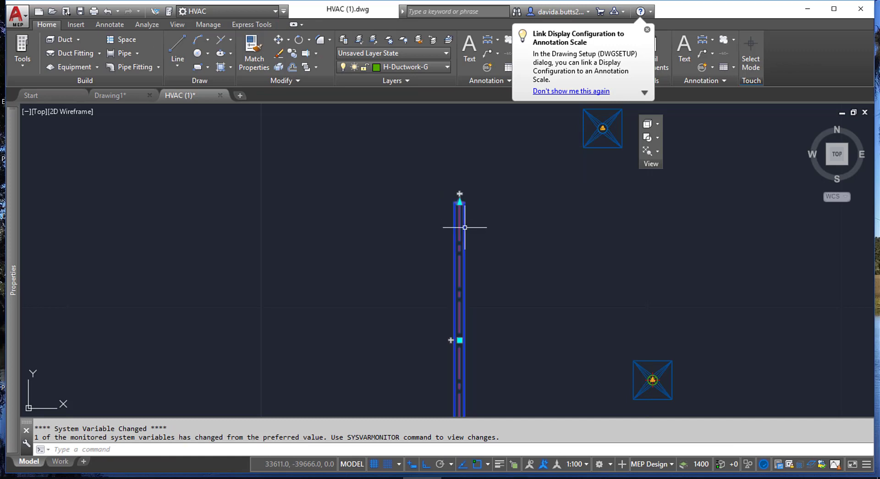
{"action": "right_click", "coordinate": [459, 194]}
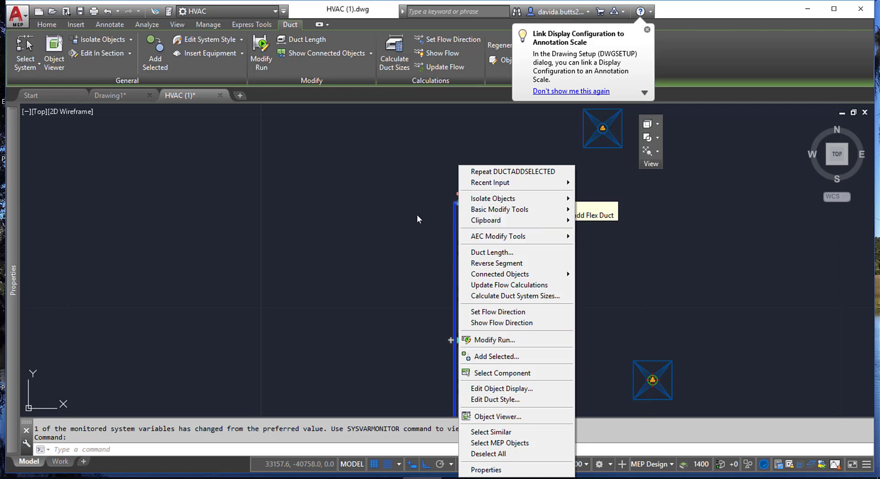
{"action": "left_click", "coordinate": [617, 223]}
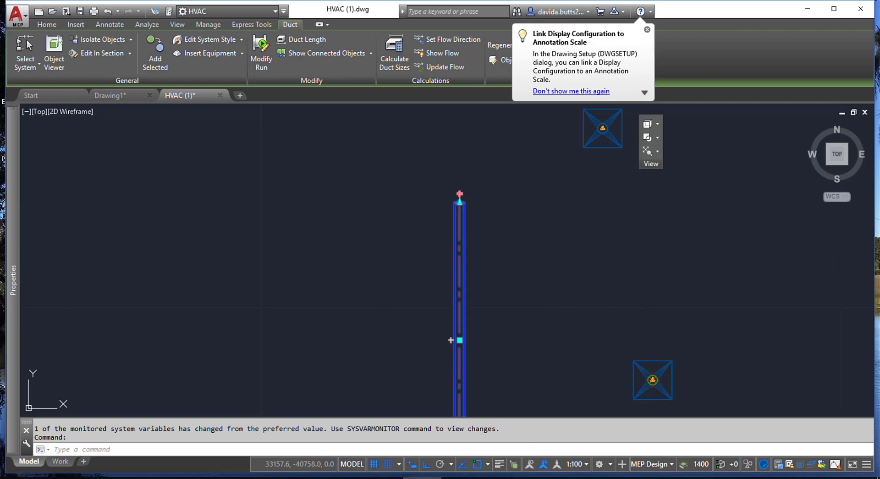
{"action": "left_click", "coordinate": [624, 232]}
{"action": "key", "text": "Escape"}
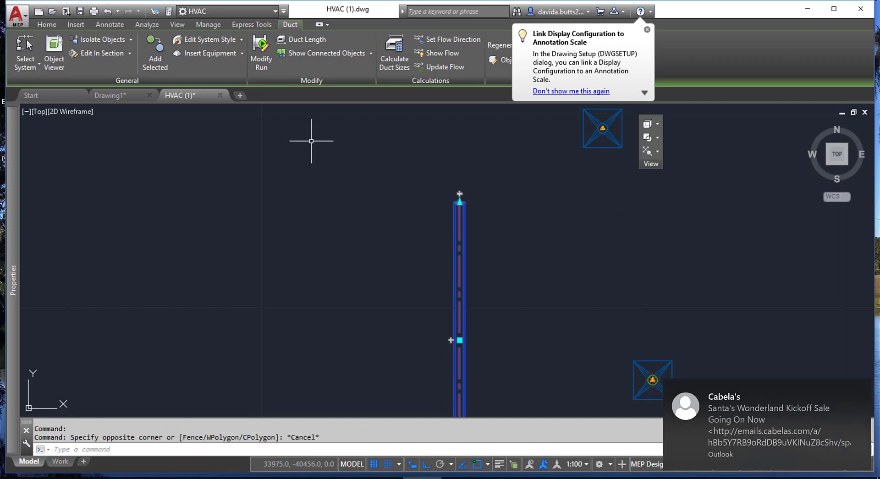
Draw a flex duct from the branch's north end to the diffuser northeast of it, bending once with Ortho off, and check it in SE Isometric.
{"action": "left_click", "coordinate": [48, 25]}
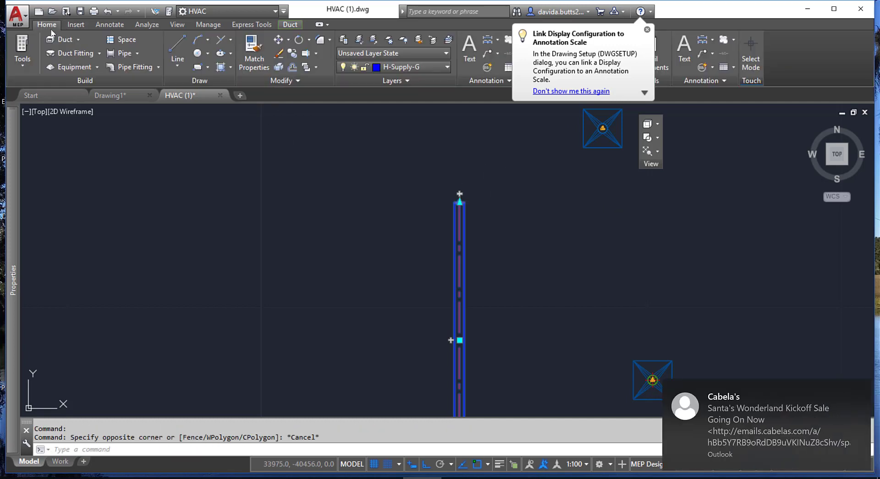
{"action": "left_click", "coordinate": [79, 40]}
{"action": "left_click", "coordinate": [54, 81]}
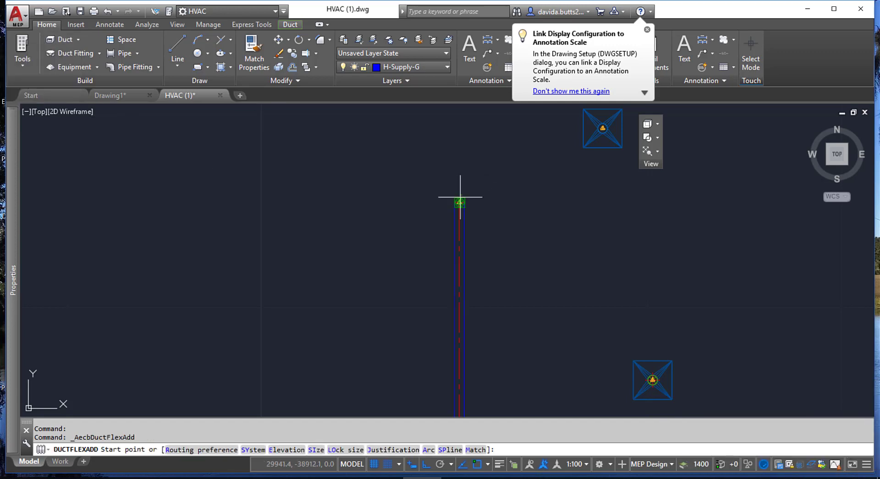
{"action": "left_click", "coordinate": [460, 197]}
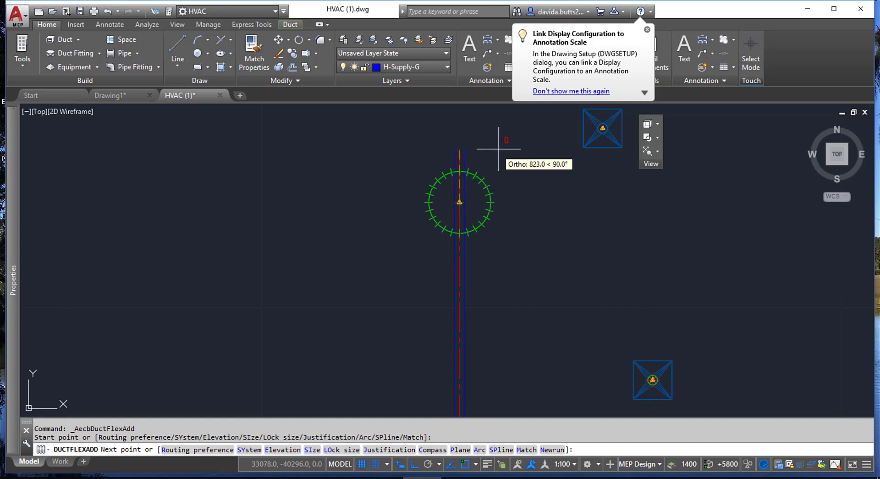
{"action": "key", "text": "F8"}
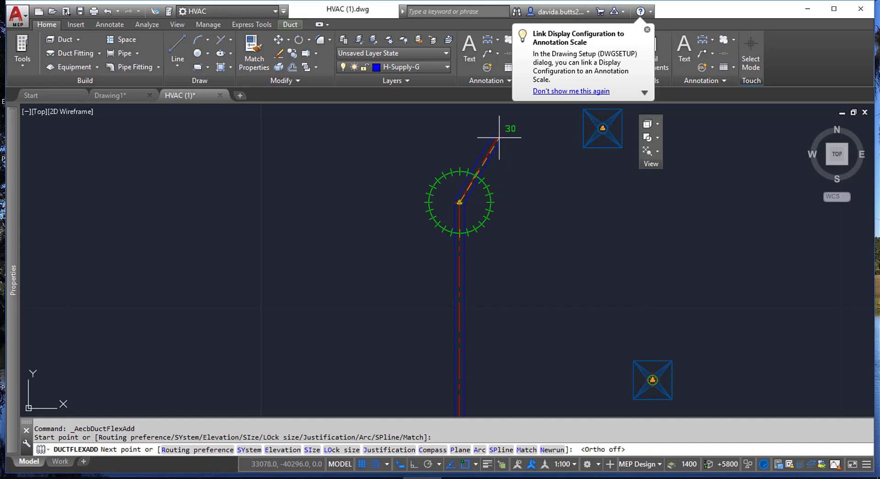
{"action": "left_click", "coordinate": [502, 135]}
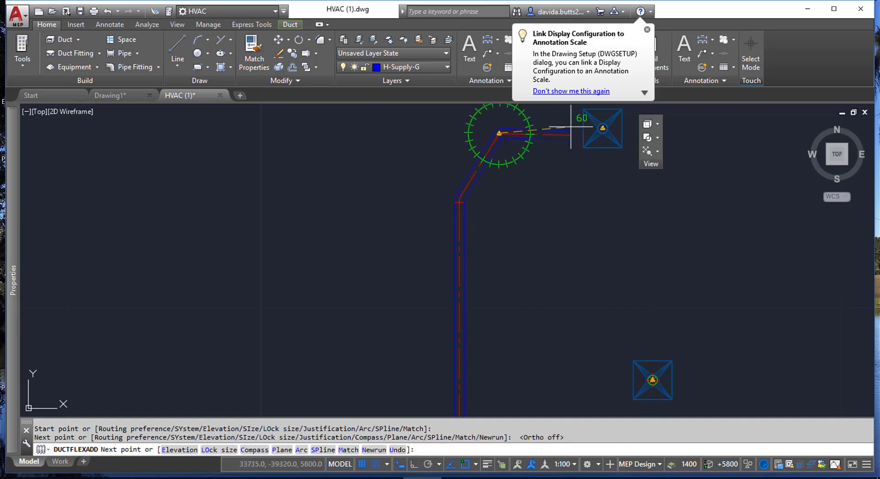
{"action": "left_click", "coordinate": [603, 129]}
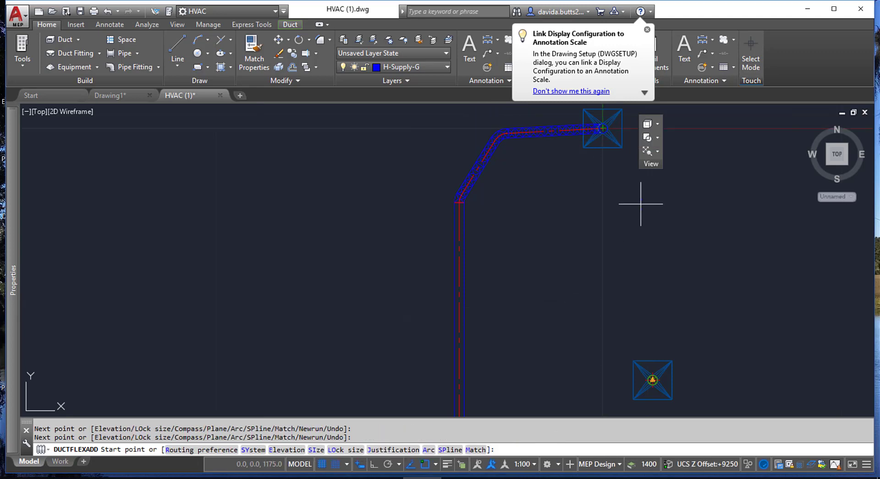
{"action": "key", "text": "Escape"}
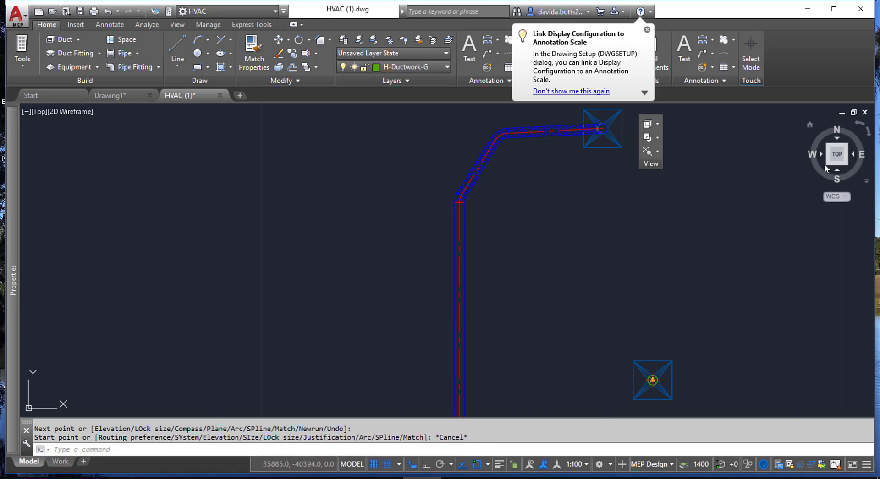
{"action": "left_click", "coordinate": [846, 163]}
{"action": "scroll", "coordinate": [550, 226], "scroll_direction": "up", "scroll_amount": 8}
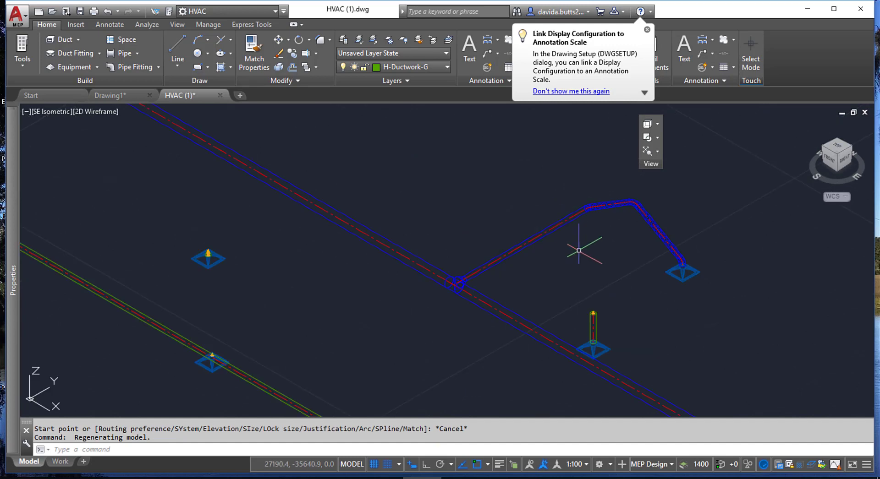
Try erasing the flex duct together with the short vertical duct on the neighbouring diffuser, and undo the erasure.
{"action": "left_click", "coordinate": [638, 208]}
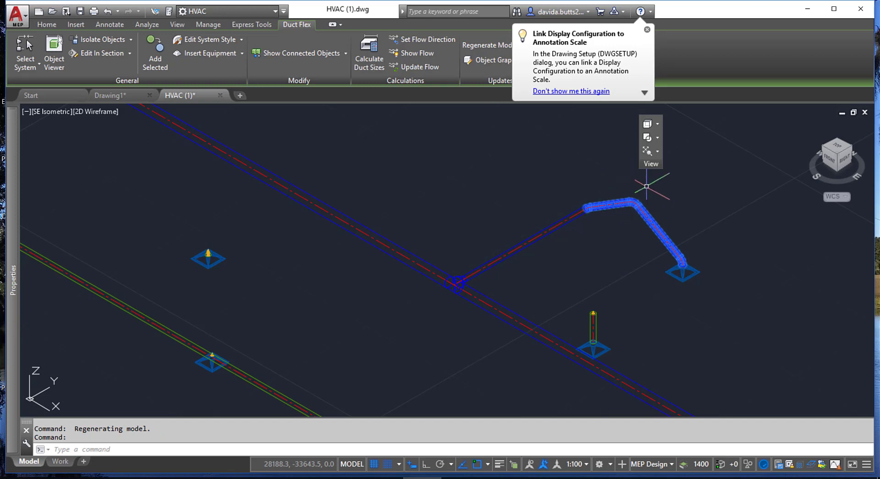
{"action": "left_click", "coordinate": [609, 295]}
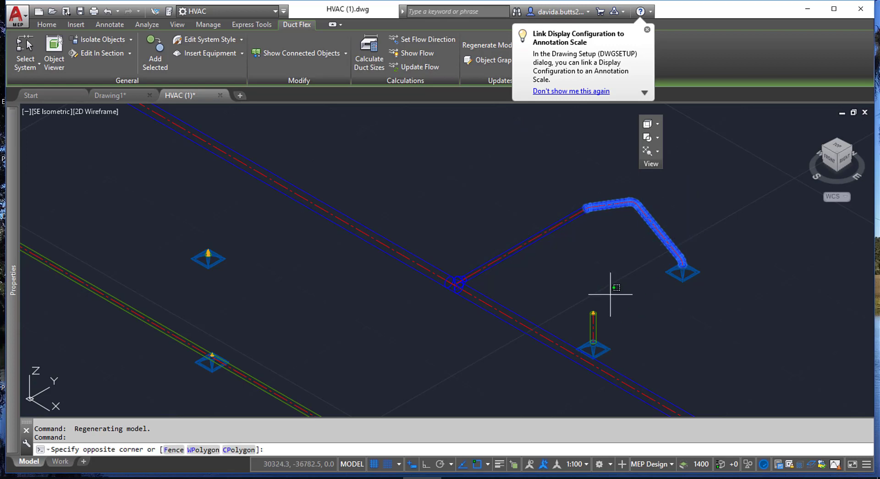
{"action": "left_click", "coordinate": [589, 326]}
{"action": "key", "text": "Delete"}
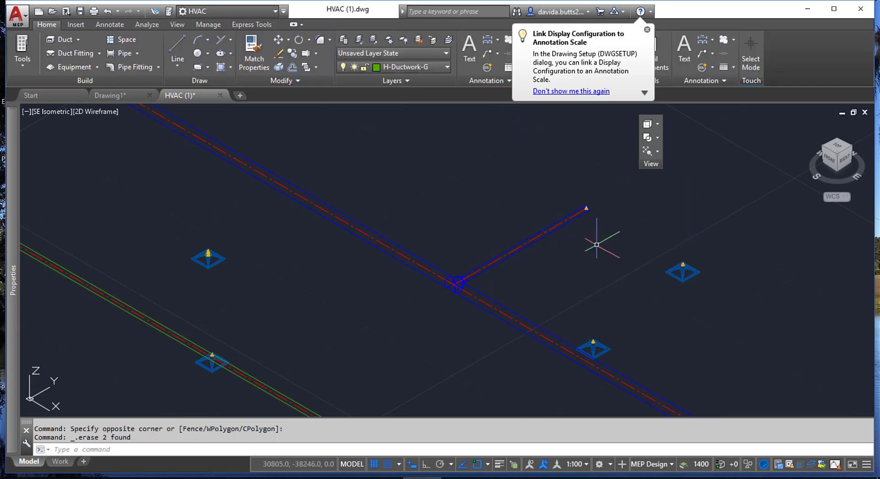
{"action": "key", "text": "ctrl+z"}
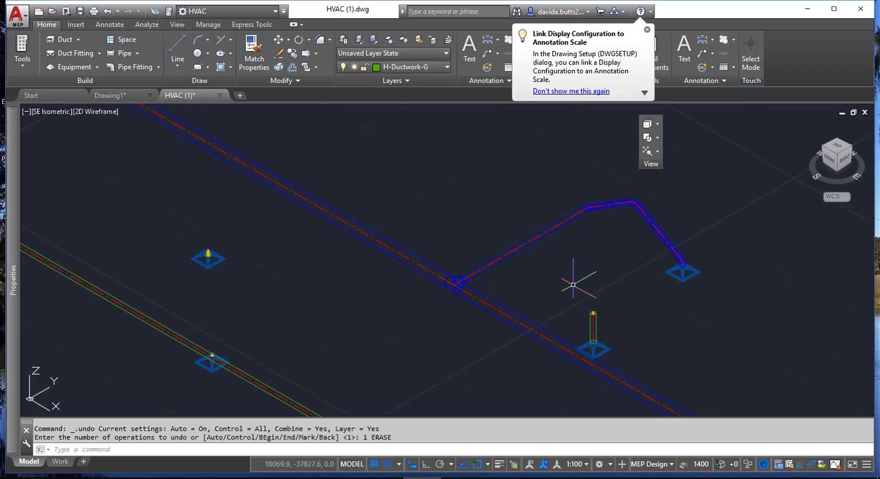
Erase only the short vertical duct standing on the diffuser between the branch and the main duct's east end.
{"action": "mouse_move", "coordinate": [587, 324]}
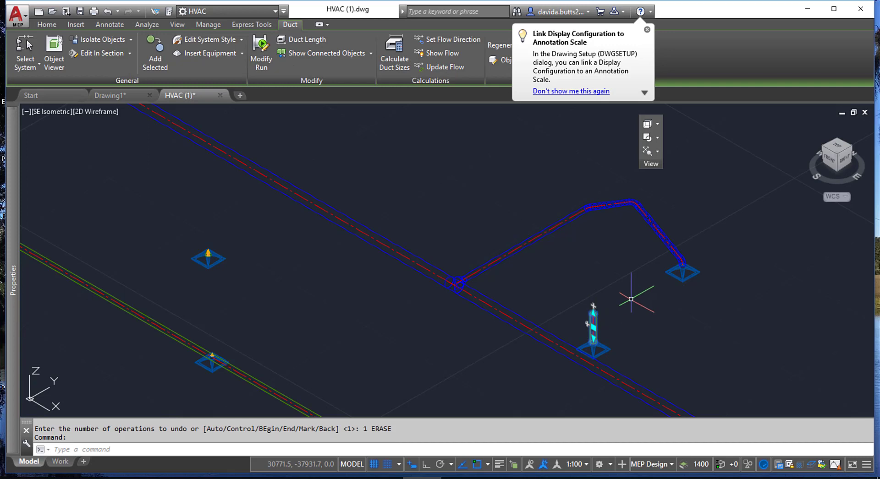
{"action": "key", "text": "Delete"}
{"action": "scroll", "coordinate": [412, 158], "scroll_direction": "down", "scroll_amount": 3}
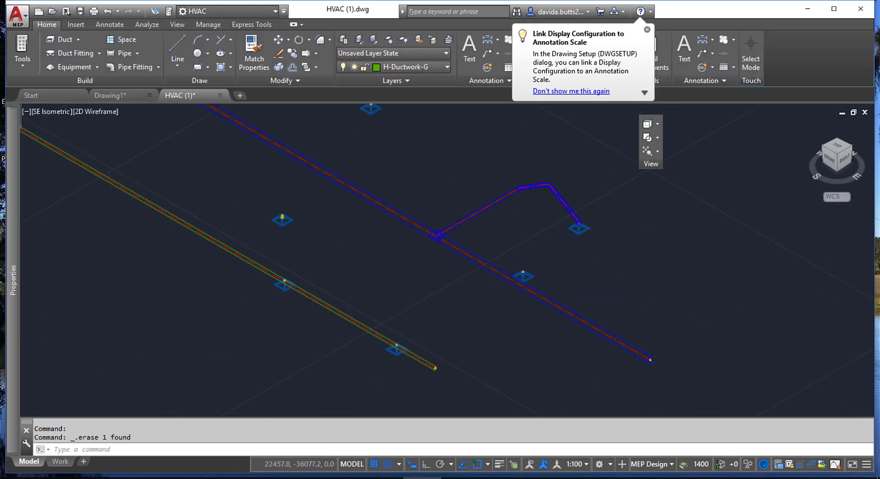
{"action": "middle_click_drag", "start_coordinate": [412, 158], "coordinate": [515, 310]}
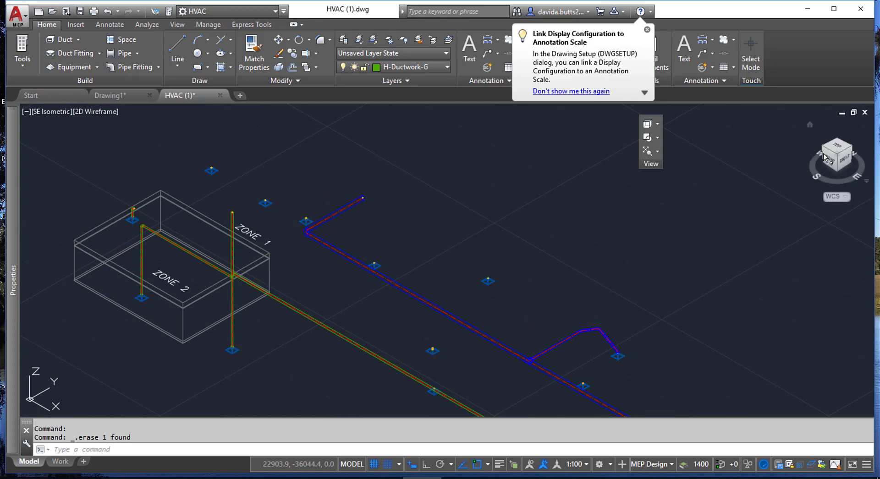
Start a new duct in the Top view, set its system to Supply (SA) and widen the Properties palette.
{"action": "left_click", "coordinate": [838, 147]}
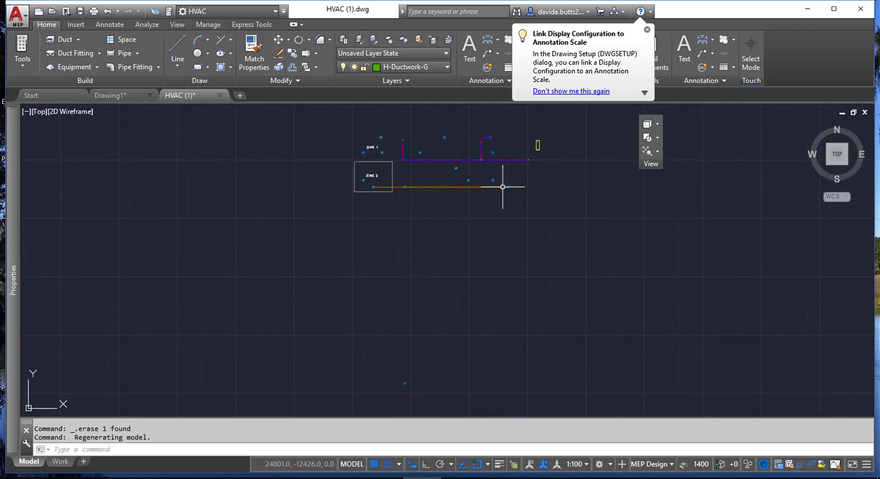
{"action": "mouse_move", "coordinate": [481, 152]}
{"action": "middle_mouse_down"}
{"action": "mouse_move", "coordinate": [457, 142]}
{"action": "mouse_move", "coordinate": [477, 304]}
{"action": "middle_mouse_up"}
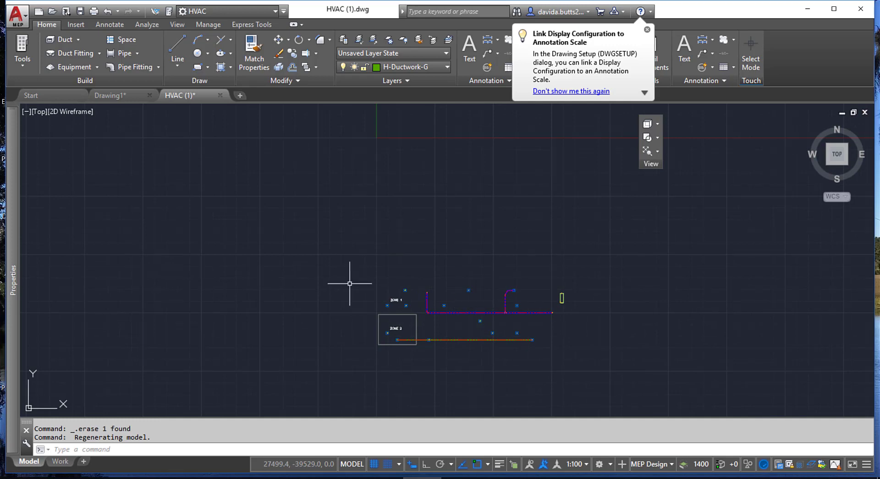
{"action": "mouse_move", "coordinate": [12, 197]}
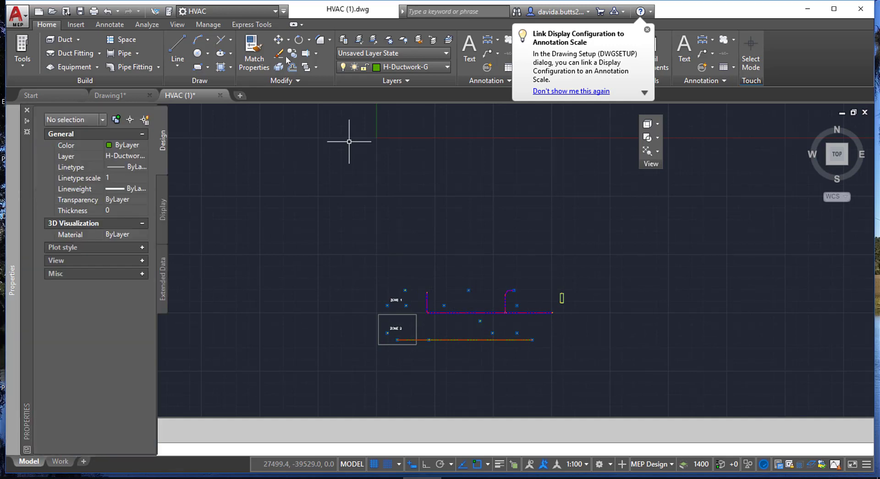
{"action": "left_click", "coordinate": [62, 39]}
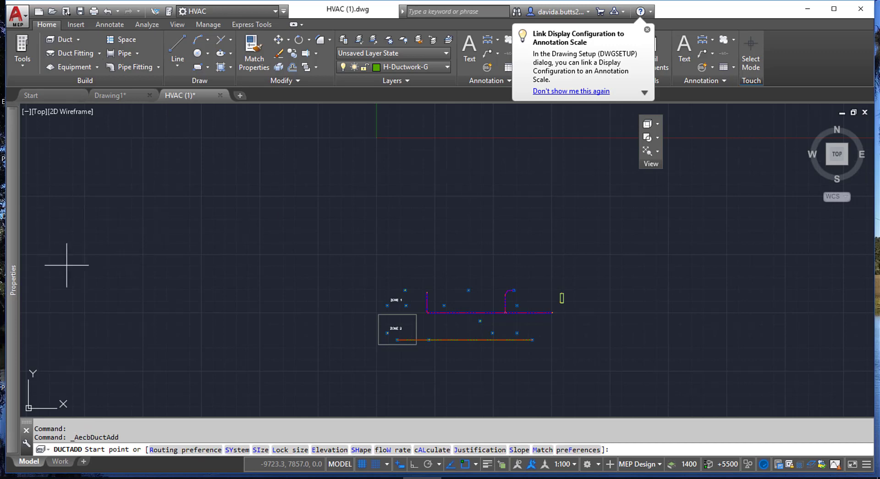
{"action": "mouse_move", "coordinate": [14, 237]}
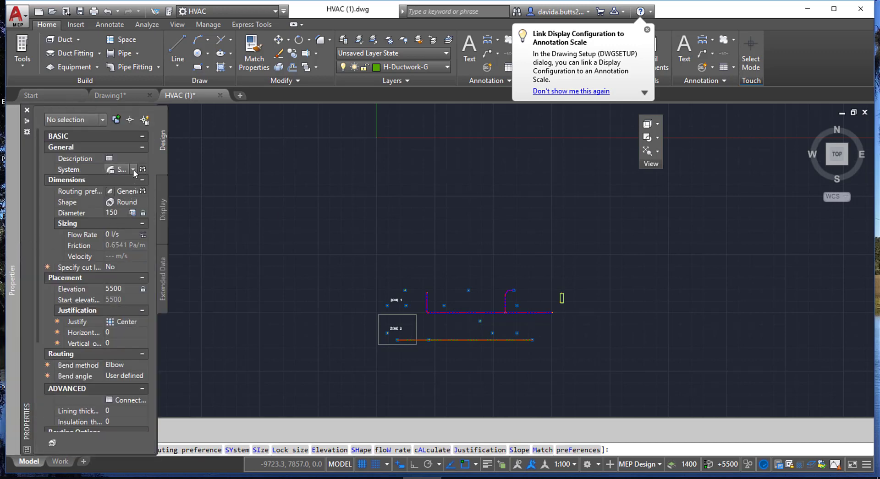
{"action": "left_click", "coordinate": [132, 169]}
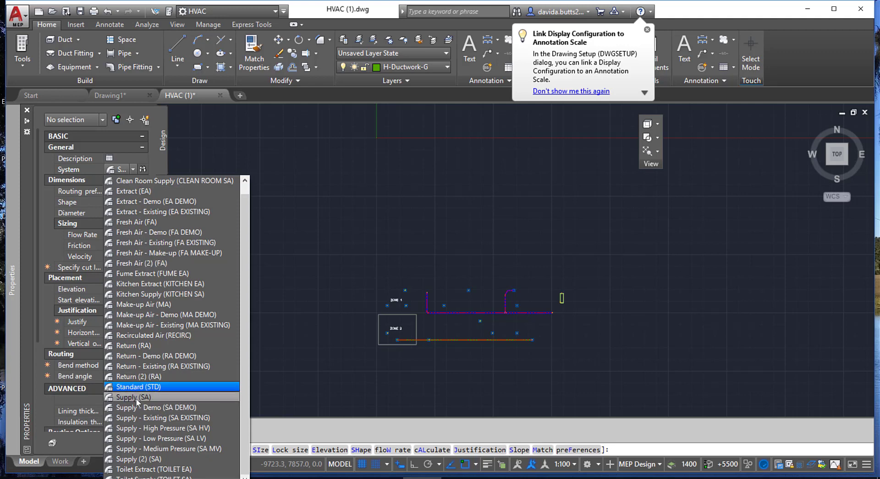
{"action": "left_click", "coordinate": [133, 406]}
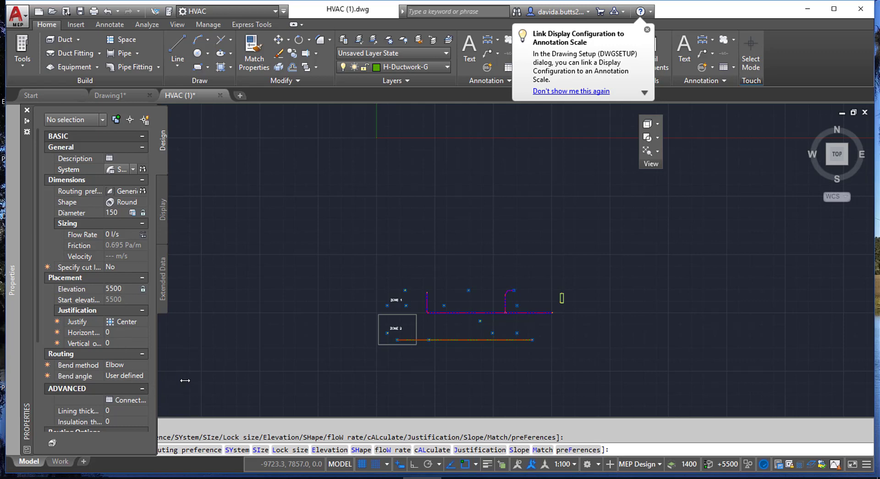
{"action": "left_click_drag", "start_coordinate": [185, 381], "coordinate": [291, 388]}
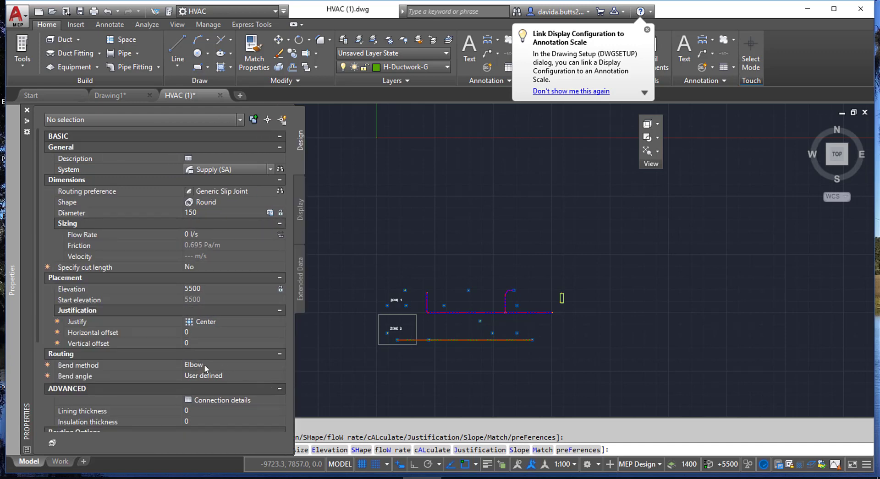
Examine the new duct's bend method, routing options and branch fitting choices, keeping Elbow and Tee.
{"action": "left_click", "coordinate": [281, 365]}
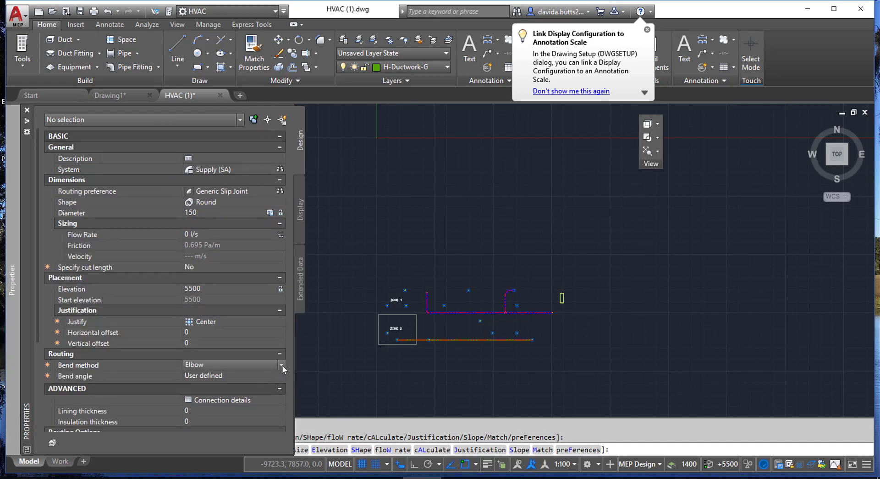
{"action": "left_click", "coordinate": [254, 364]}
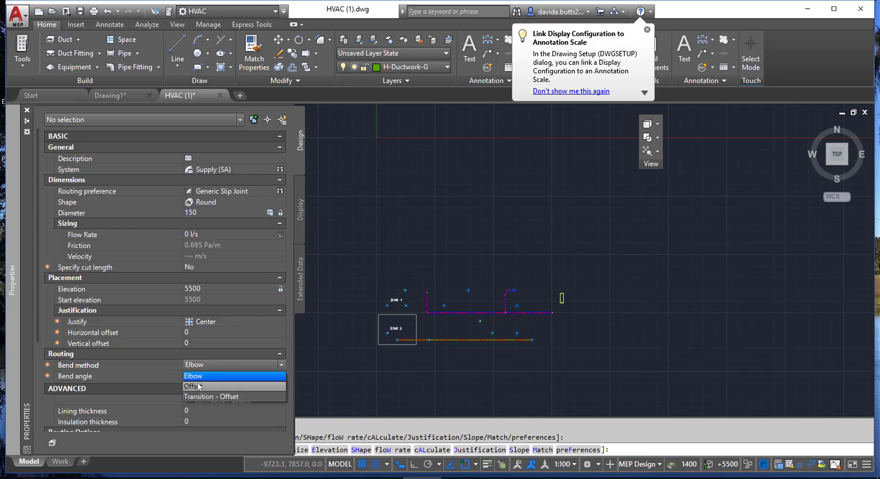
{"action": "left_click", "coordinate": [256, 375]}
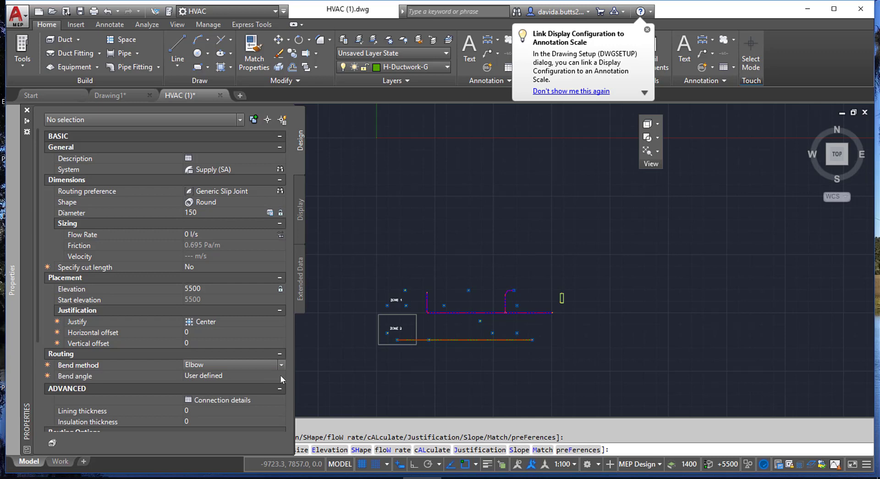
{"action": "scroll", "coordinate": [238, 373], "scroll_direction": "down", "scroll_amount": 3}
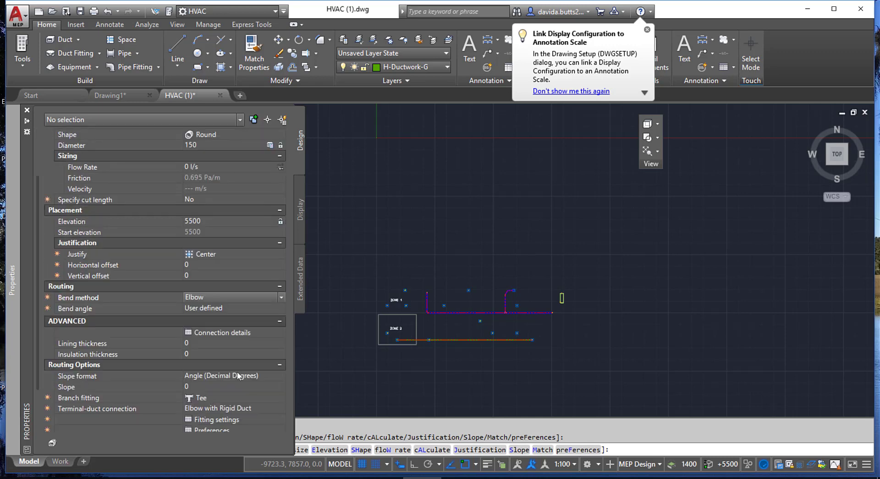
{"action": "scroll", "coordinate": [236, 381], "scroll_direction": "down", "scroll_amount": 3}
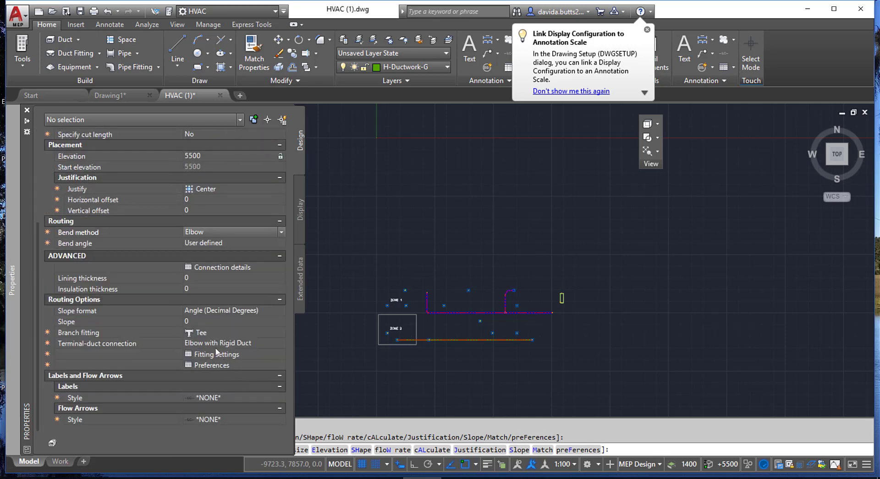
{"action": "left_click", "coordinate": [279, 332]}
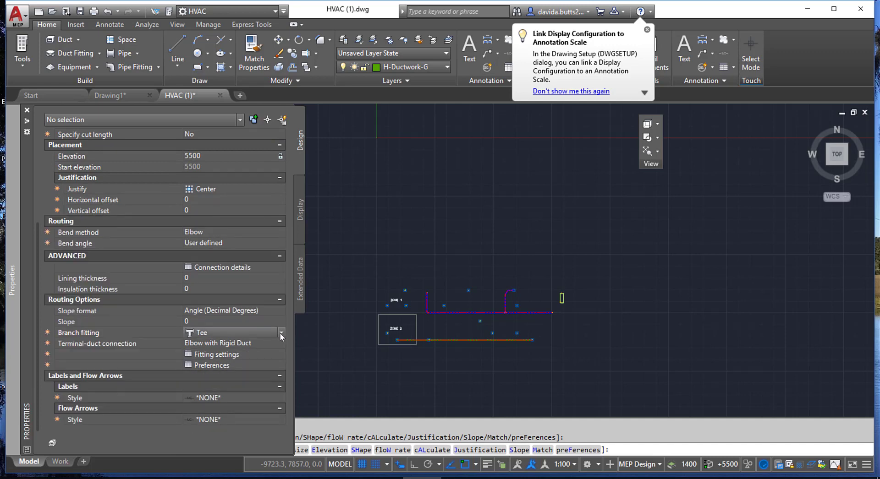
{"action": "left_click", "coordinate": [280, 333]}
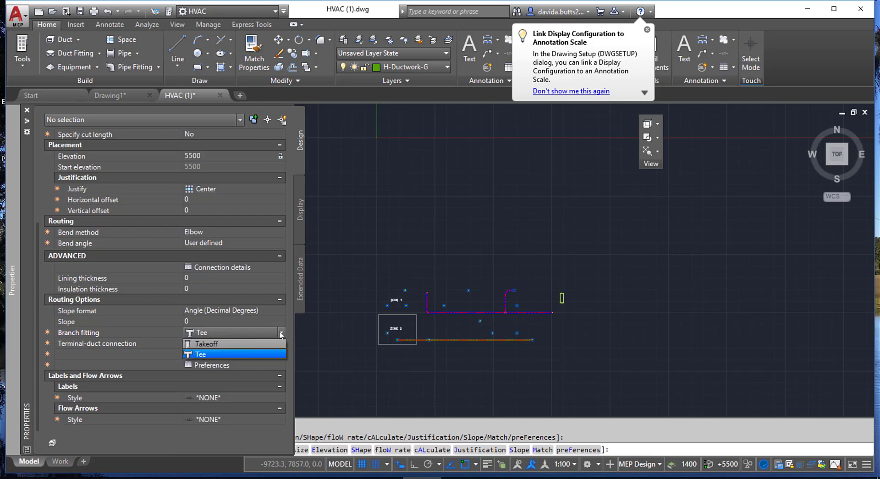
{"action": "left_click", "coordinate": [264, 334]}
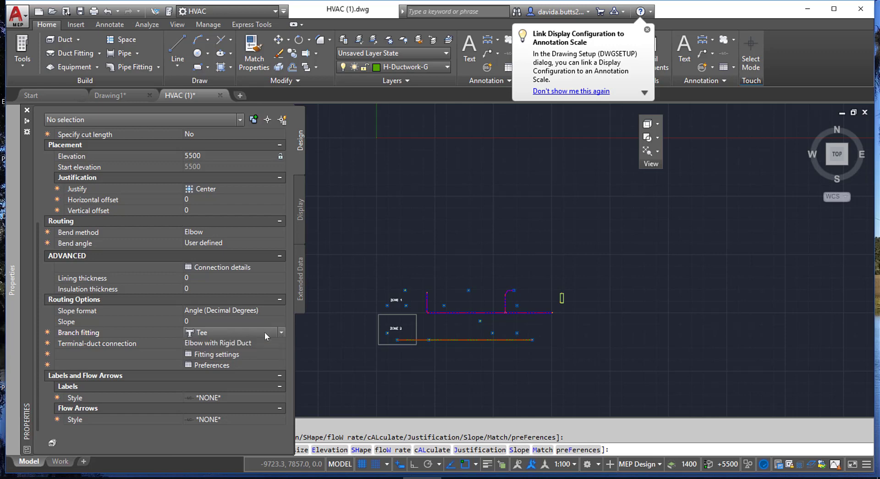
Set the new duct's terminal-duct connection to Flexible in its routing options.
{"action": "left_click", "coordinate": [254, 342]}
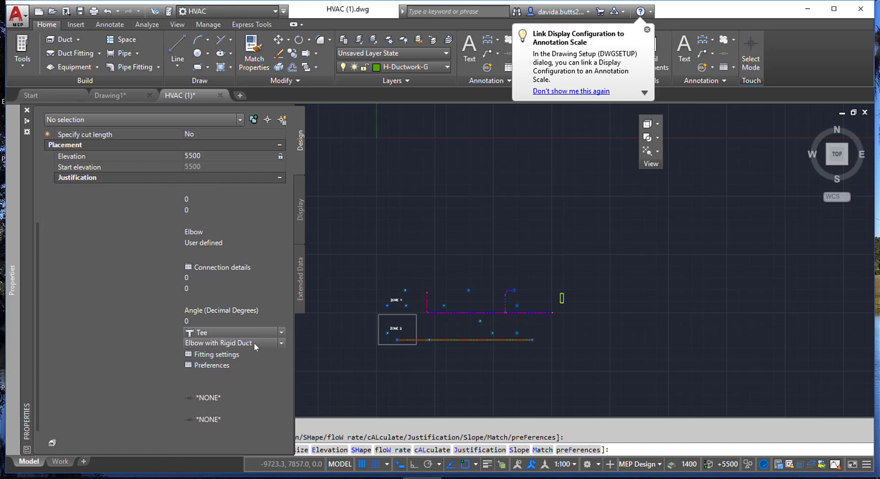
{"action": "left_click", "coordinate": [281, 343]}
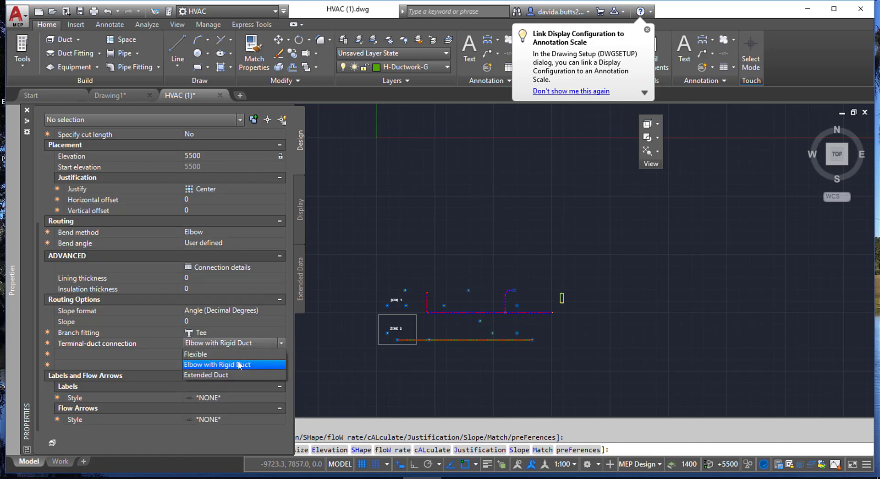
{"action": "left_click", "coordinate": [212, 355]}
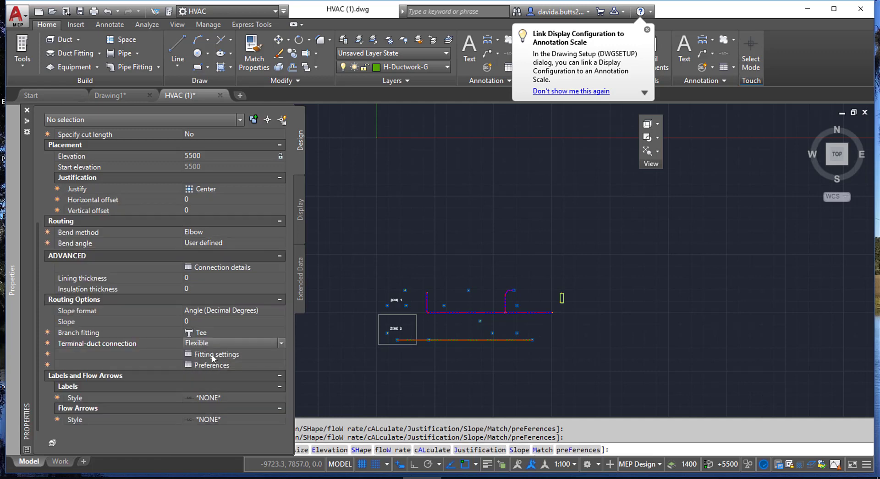
Review the round parts in the duct's fitting settings and the duct layout preferences, accepting both as they are.
{"action": "left_click", "coordinate": [210, 354]}
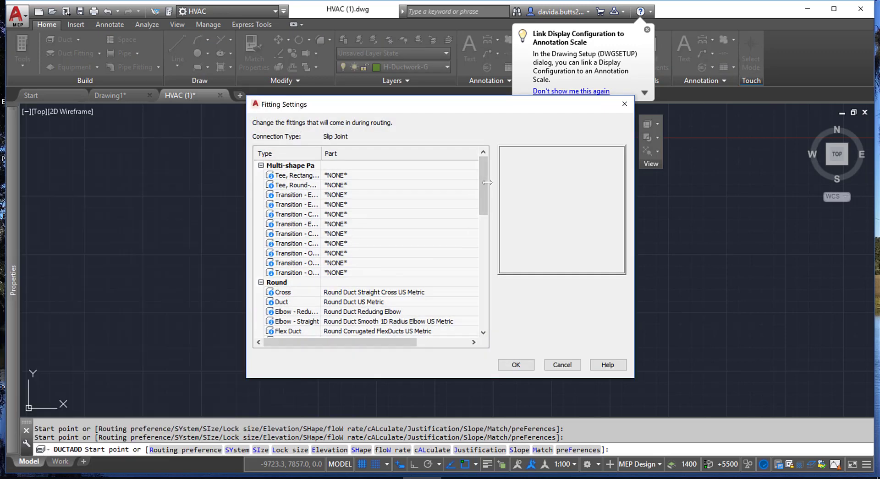
{"action": "left_click_drag", "start_coordinate": [485, 184], "coordinate": [492, 223]}
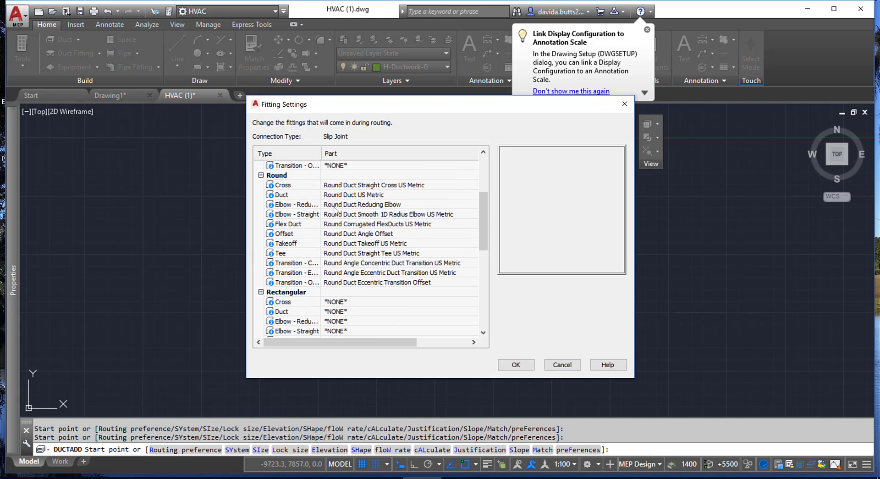
{"action": "left_click", "coordinate": [516, 365]}
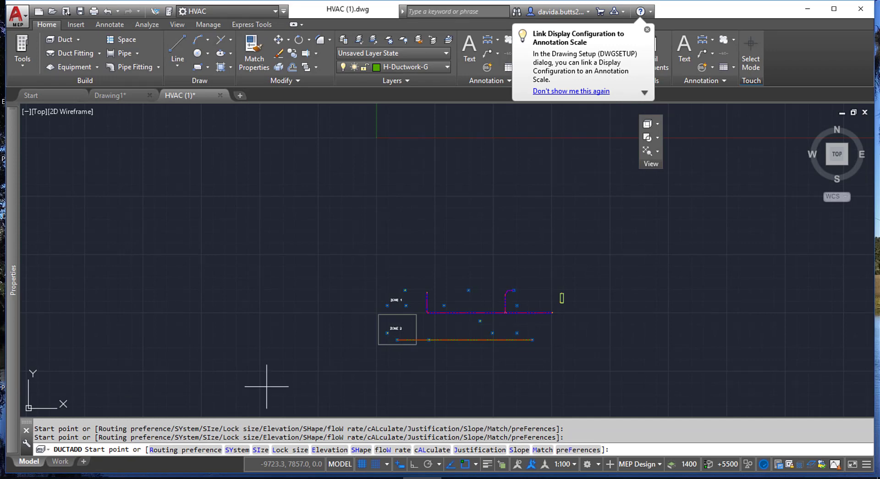
{"action": "mouse_move", "coordinate": [14, 297]}
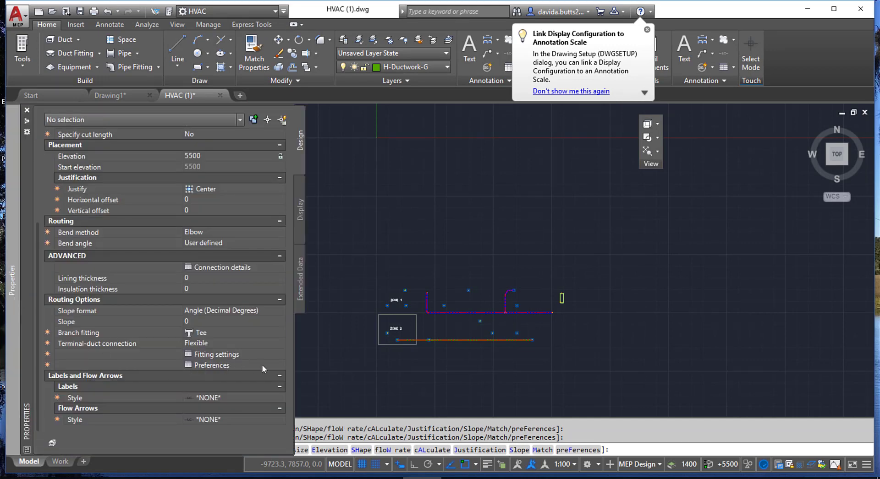
{"action": "left_click", "coordinate": [280, 365]}
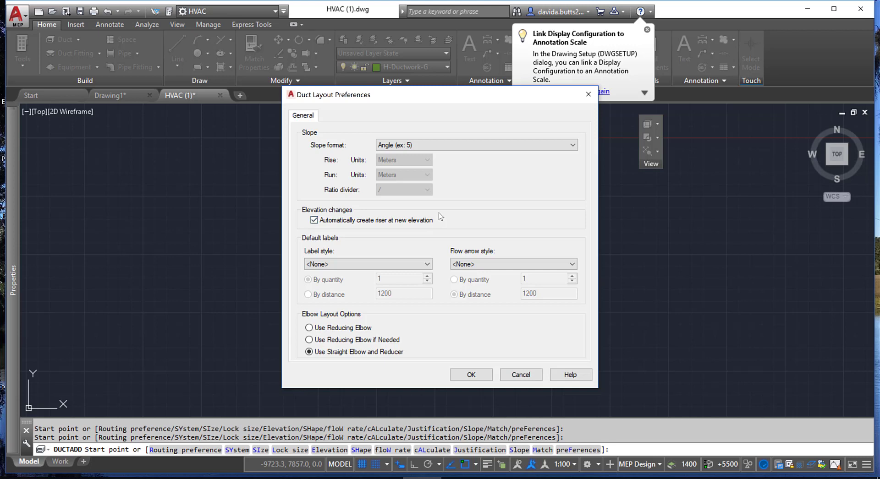
{"action": "left_click", "coordinate": [471, 375]}
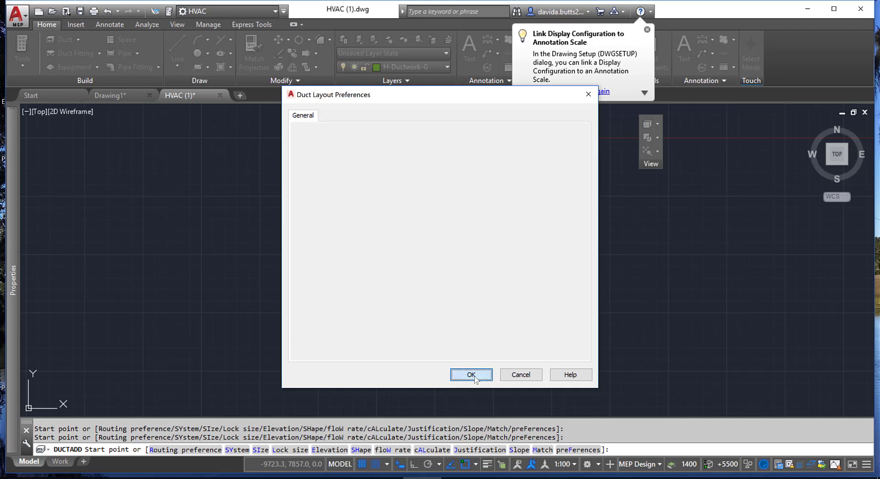
Draw a branch duct at elevation 5800 from the middle of the main duct straight north, about 5260 long.
{"action": "scroll", "coordinate": [477, 307], "scroll_direction": "up", "scroll_amount": 4}
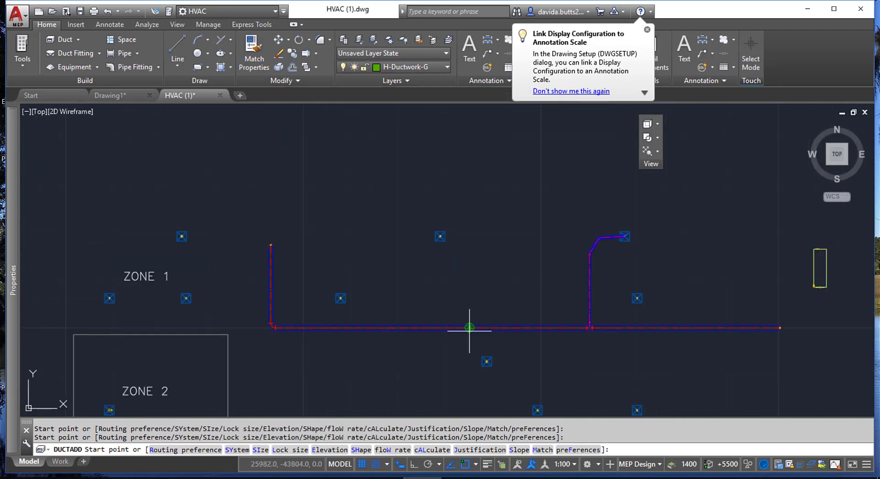
{"action": "left_click", "coordinate": [469, 328]}
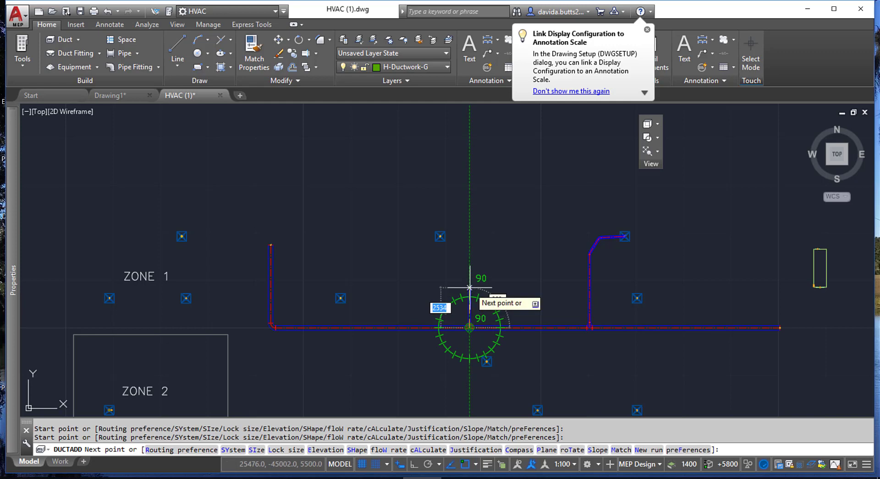
{"action": "mouse_move", "coordinate": [16, 197]}
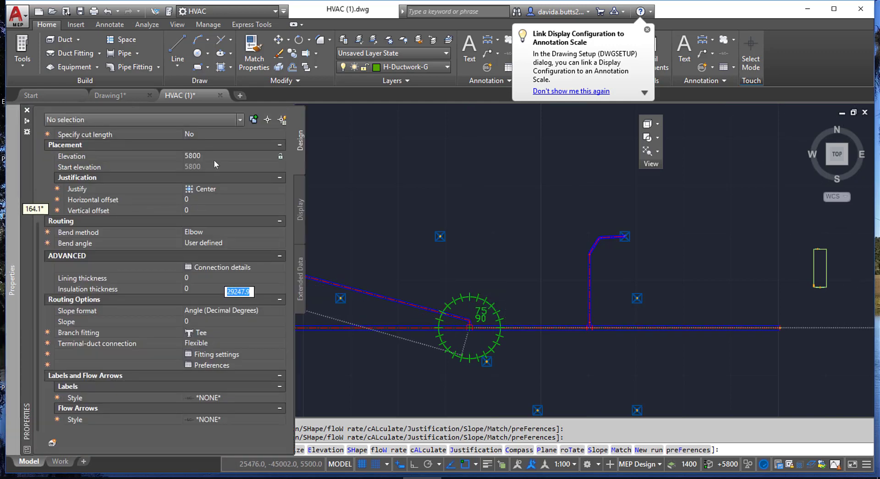
{"action": "scroll", "coordinate": [215, 161], "scroll_direction": "up", "scroll_amount": 4}
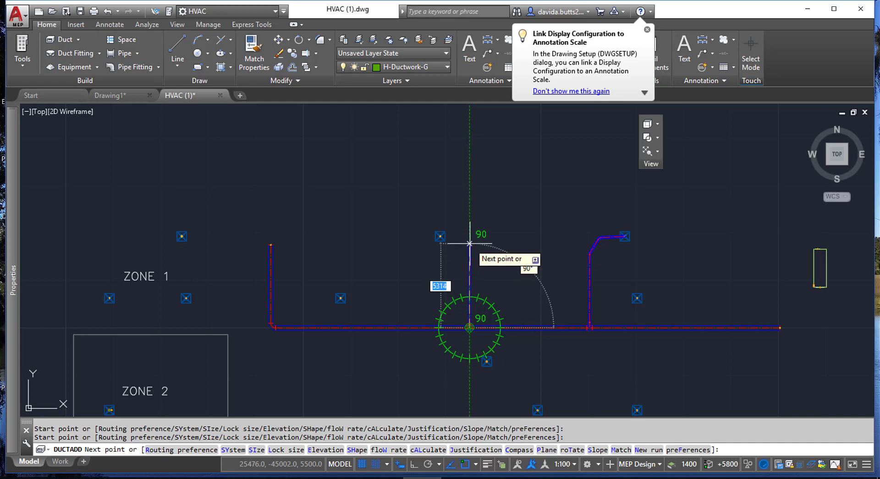
{"action": "scroll", "coordinate": [469, 244], "scroll_direction": "up", "scroll_amount": 4}
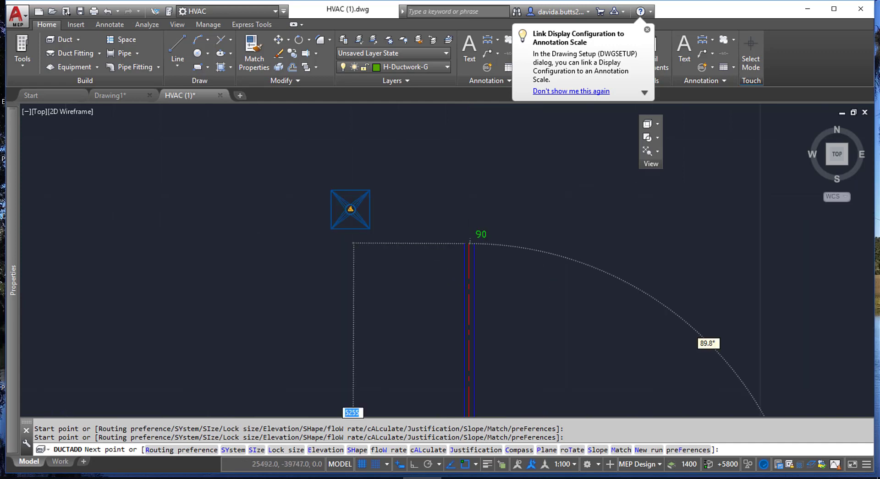
{"action": "left_click", "coordinate": [469, 242]}
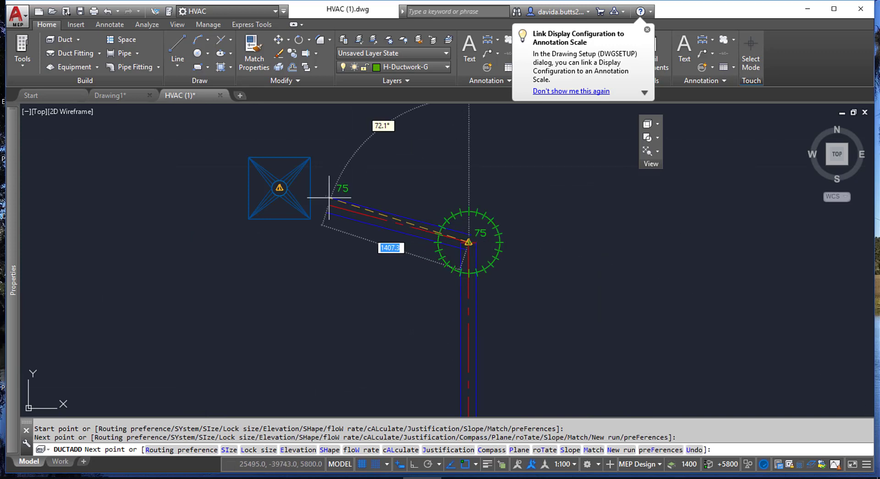
Connect the branch's north end to the neighbouring diffuser on its west with flex duct, accept the connection and finish the run.
{"action": "left_click", "coordinate": [279, 188]}
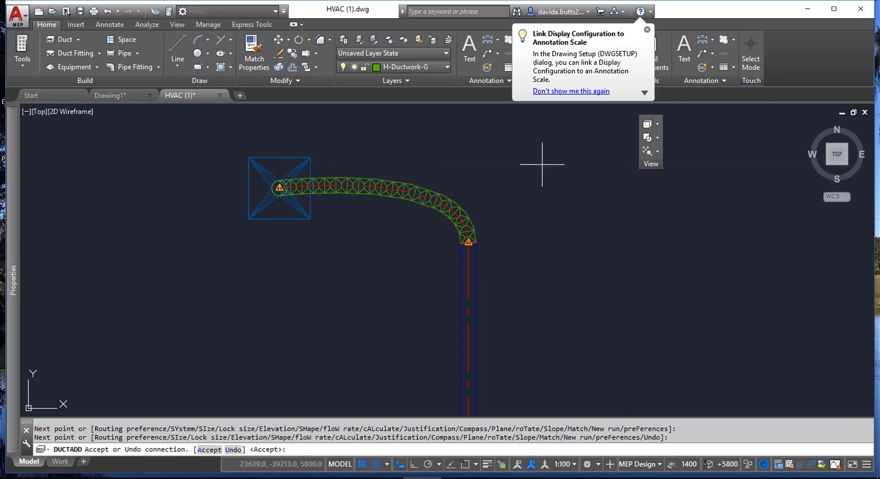
{"action": "key", "text": "Return"}
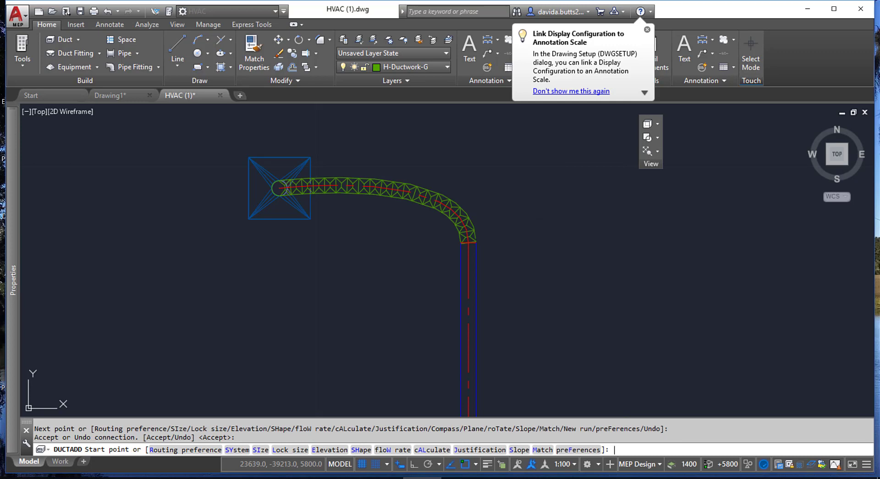
{"action": "key", "text": "Return"}
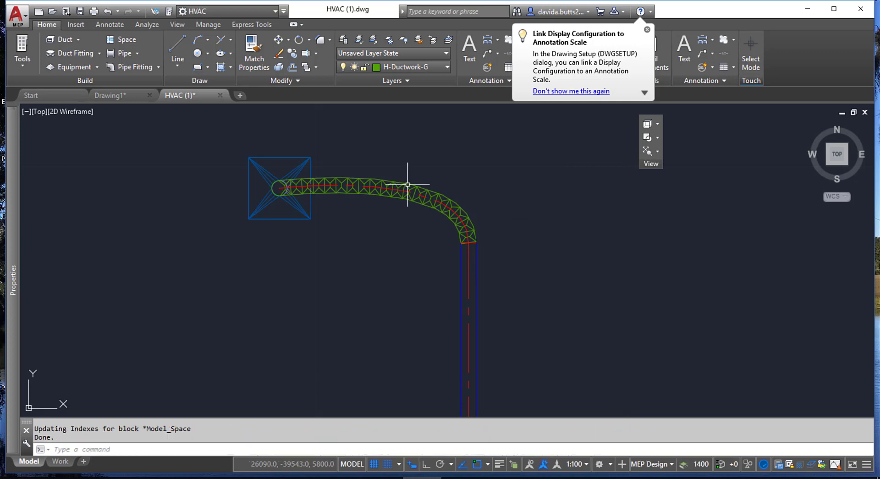
Change the system of the flex duct on the middle branch to Supply and clear the selection.
{"action": "left_click", "coordinate": [407, 187]}
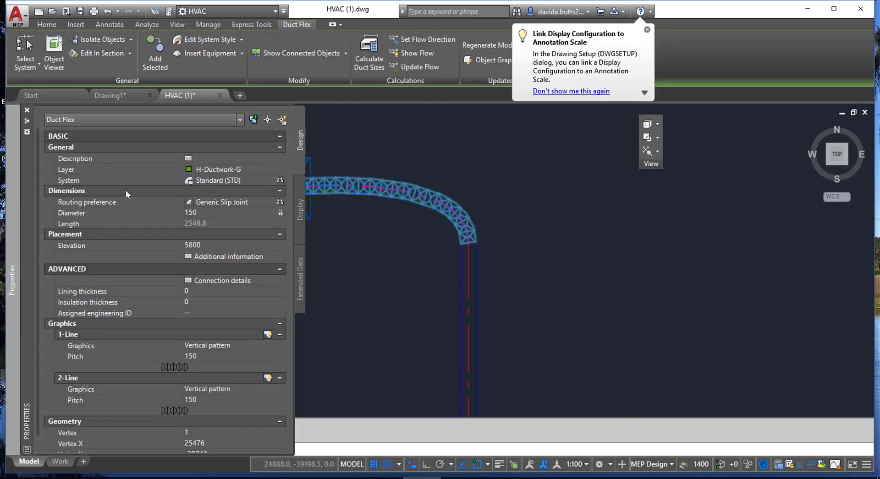
{"action": "left_click", "coordinate": [270, 178]}
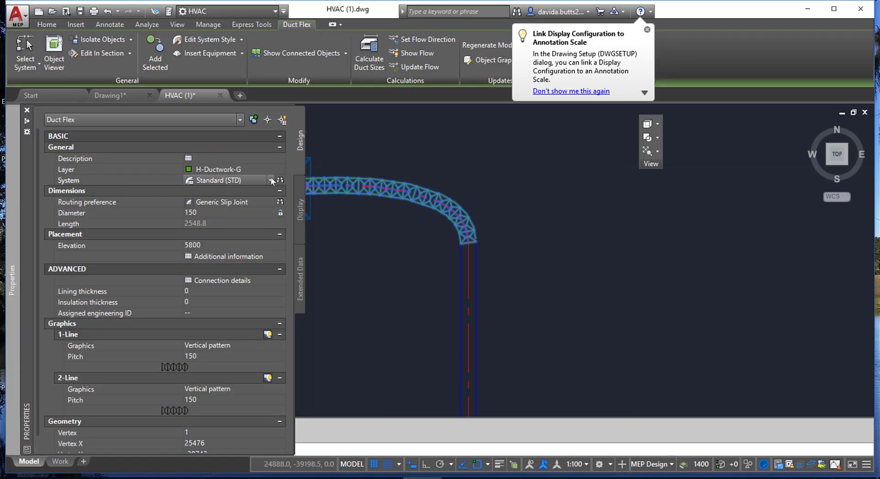
{"action": "left_click", "coordinate": [271, 177]}
{"action": "left_click", "coordinate": [205, 408]}
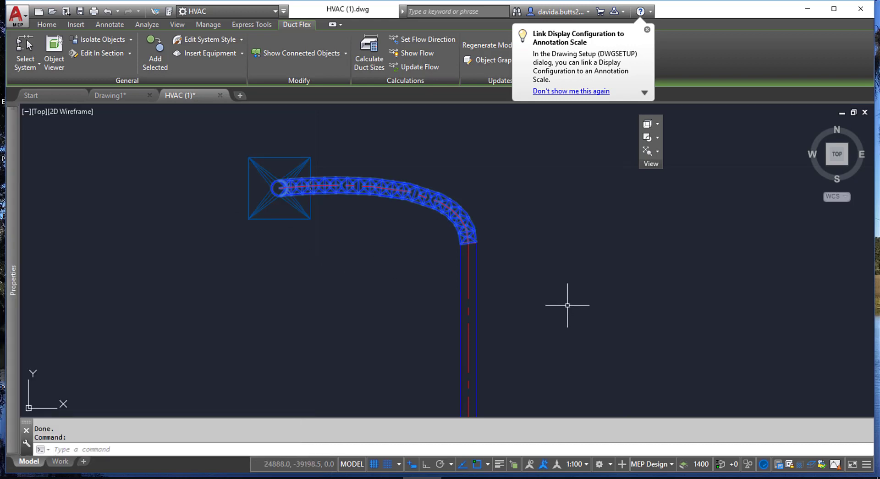
{"action": "scroll", "coordinate": [566, 304], "scroll_direction": "down", "scroll_amount": 2}
{"action": "scroll", "coordinate": [566, 304], "scroll_direction": "down", "scroll_amount": 1}
{"action": "mouse_move", "coordinate": [424, 306]}
{"action": "middle_mouse_down"}
{"action": "mouse_move", "coordinate": [426, 289]}
{"action": "mouse_move", "coordinate": [273, 160]}
{"action": "middle_mouse_up"}
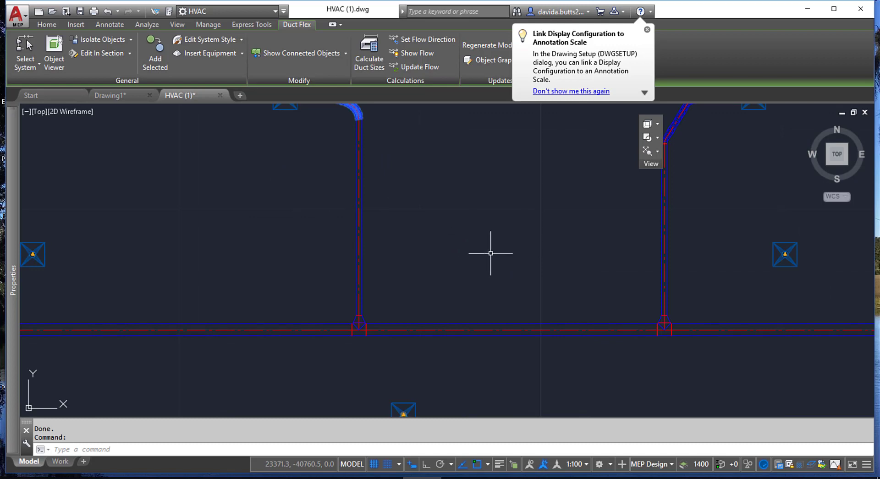
{"action": "scroll", "coordinate": [490, 252], "scroll_direction": "down", "scroll_amount": 4}
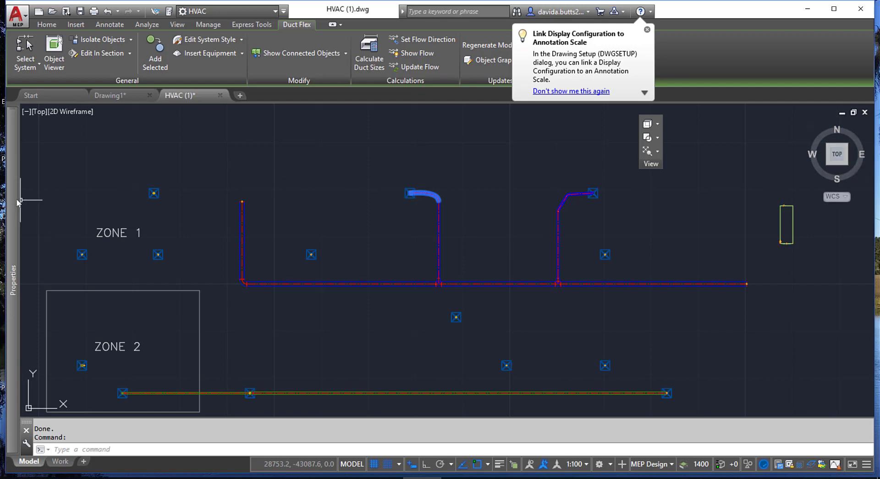
{"action": "mouse_move", "coordinate": [17, 202]}
{"action": "key", "text": "Escape"}
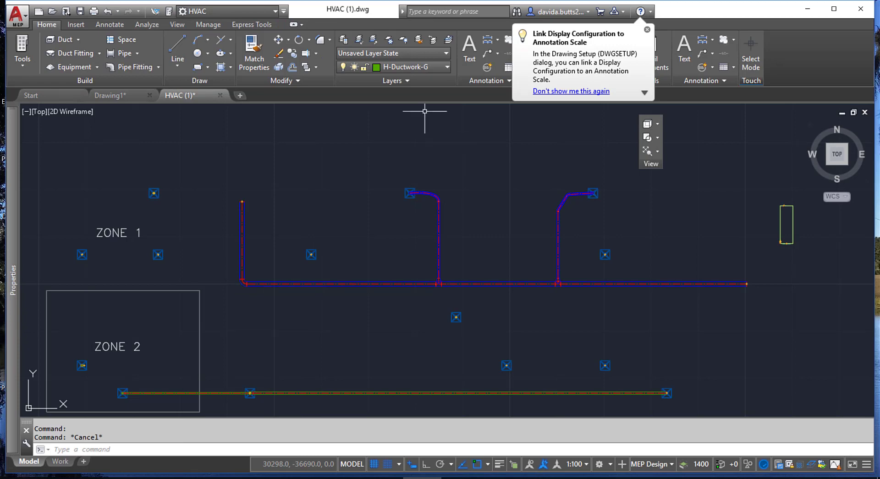
Examine the routing preferences of the Supply and Return duct system definitions in the Style Manager, then close it without changes.
{"action": "left_click", "coordinate": [209, 25]}
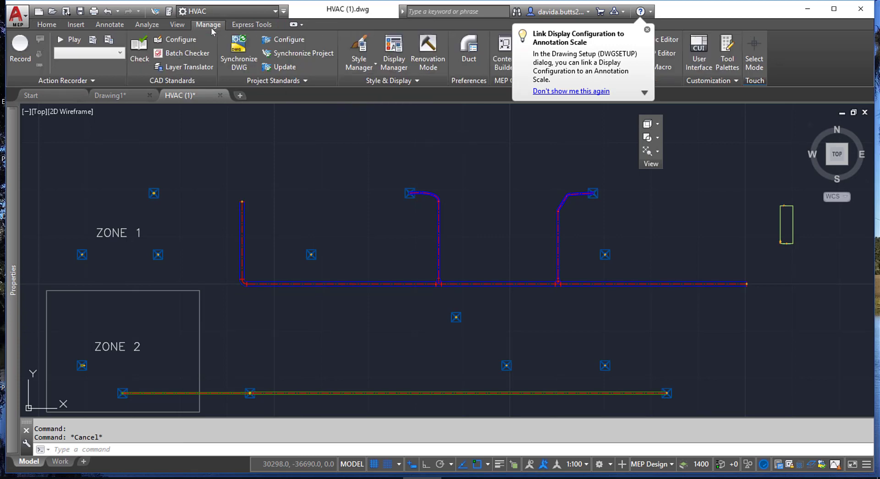
{"action": "left_click", "coordinate": [367, 49]}
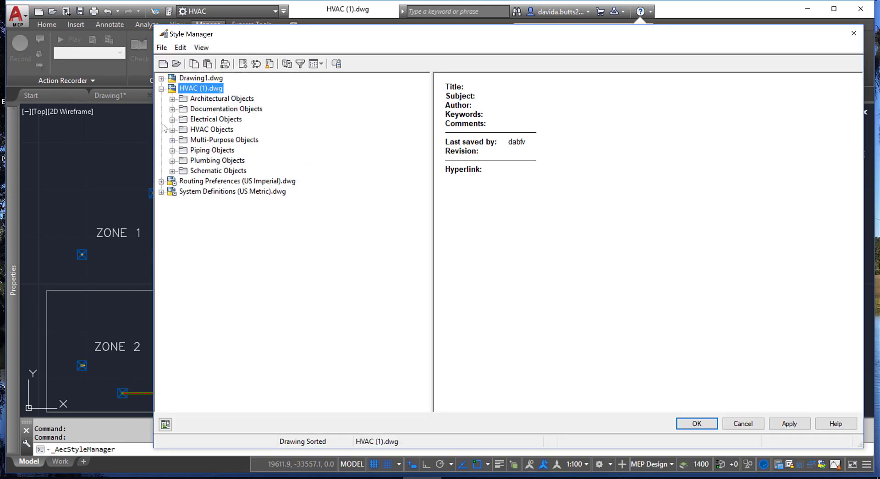
{"action": "left_click", "coordinate": [172, 130]}
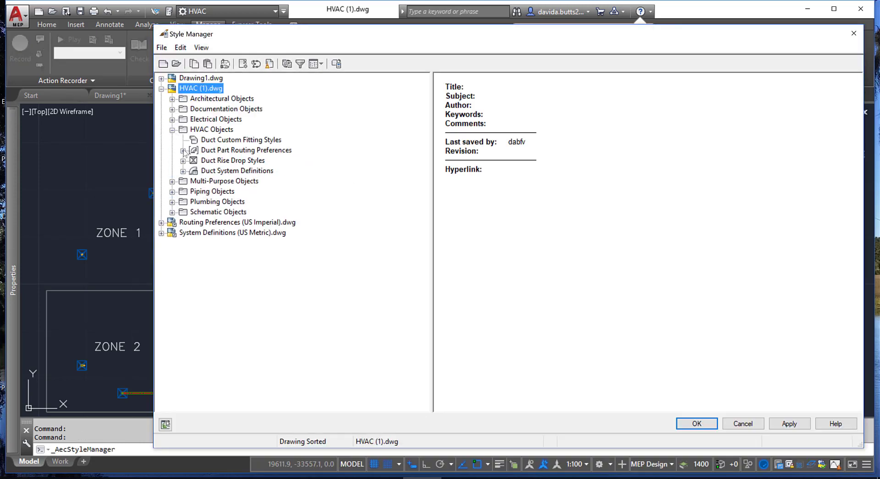
{"action": "left_click", "coordinate": [183, 171]}
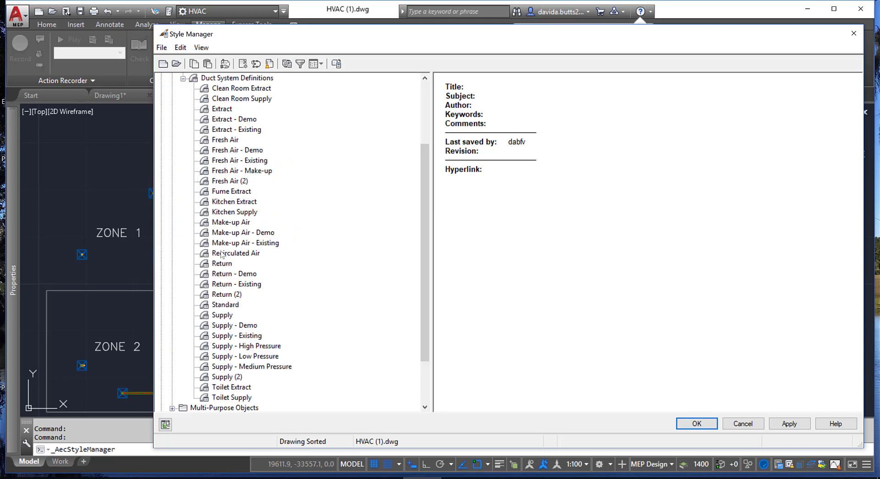
{"action": "left_click", "coordinate": [222, 315]}
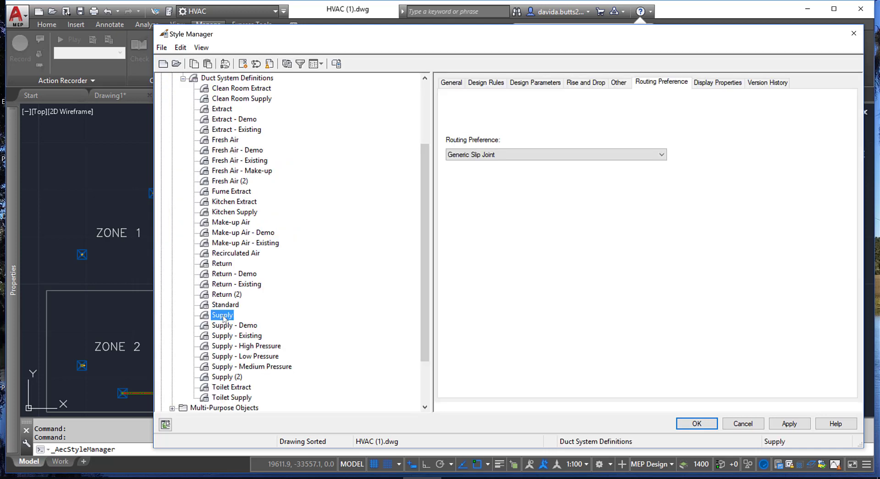
{"action": "left_click", "coordinate": [222, 265]}
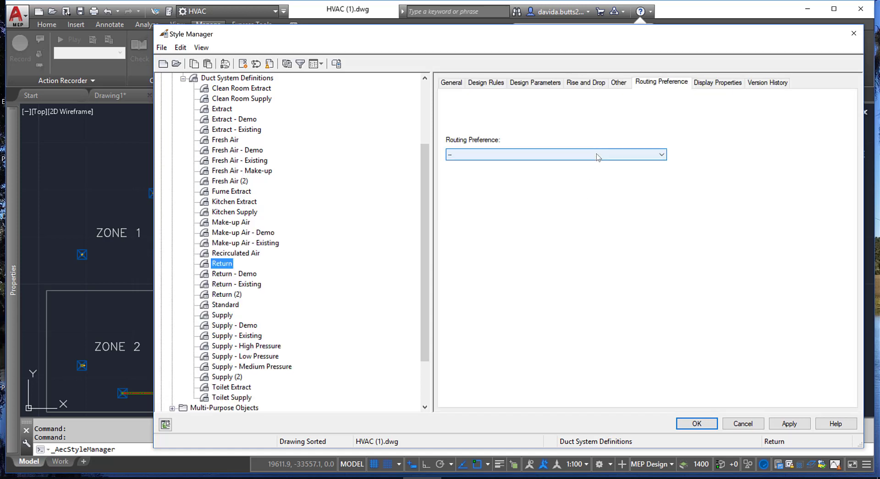
{"action": "left_click", "coordinate": [739, 424]}
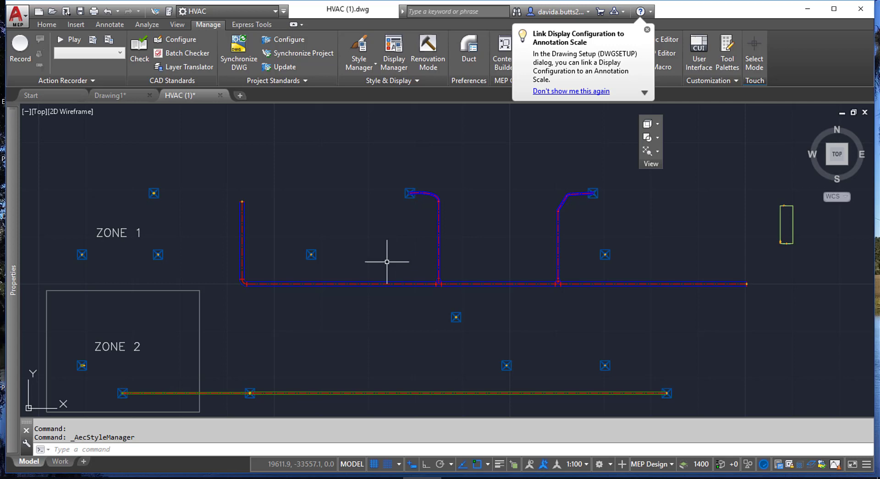
Run a duct from the diffuser just north of the main's west part straight south into the main, accept the connection and finish the run.
{"action": "left_click", "coordinate": [310, 250]}
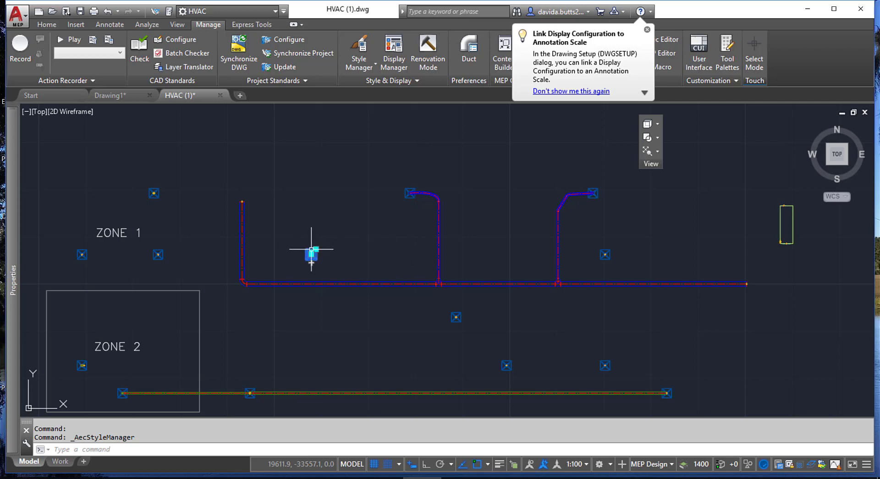
{"action": "left_click", "coordinate": [315, 249]}
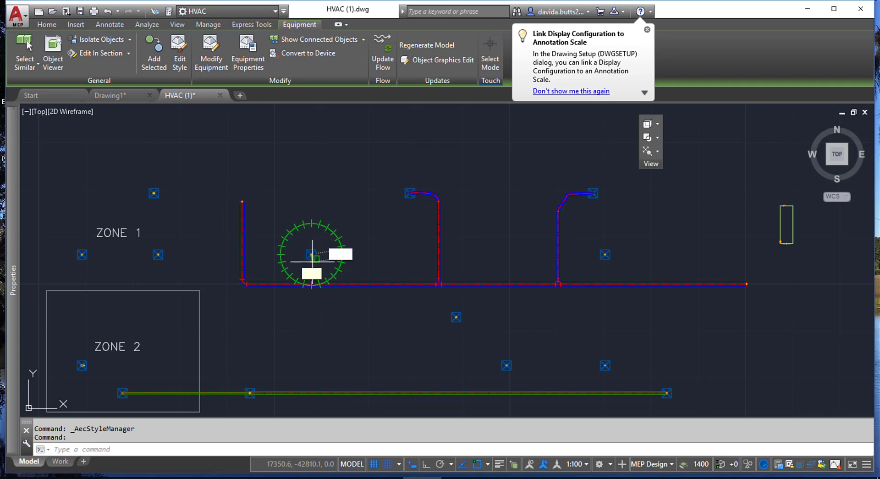
{"action": "scroll", "coordinate": [302, 276], "scroll_direction": "up", "scroll_amount": 6}
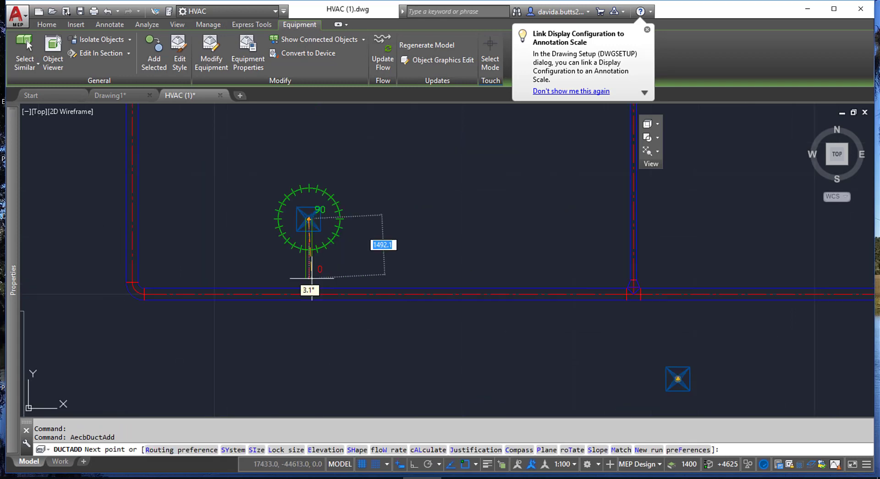
{"action": "left_click", "coordinate": [306, 304]}
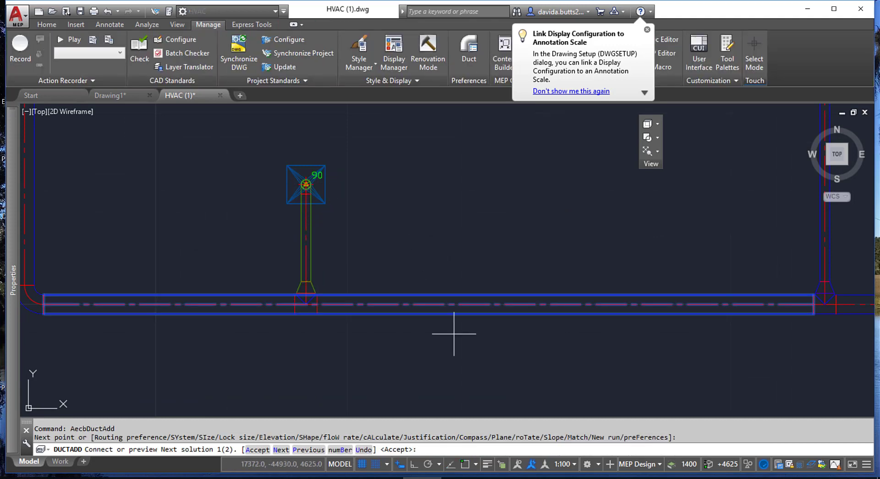
{"action": "left_click", "coordinate": [256, 450]}
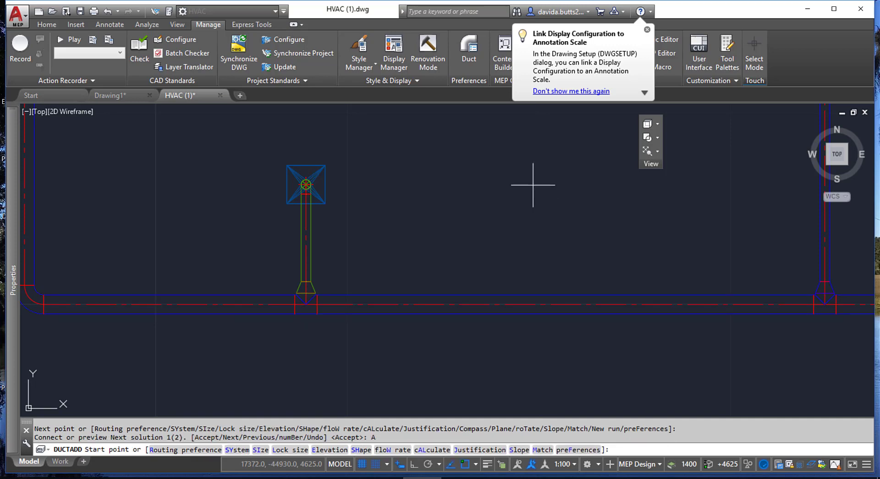
{"action": "key", "text": "Return"}
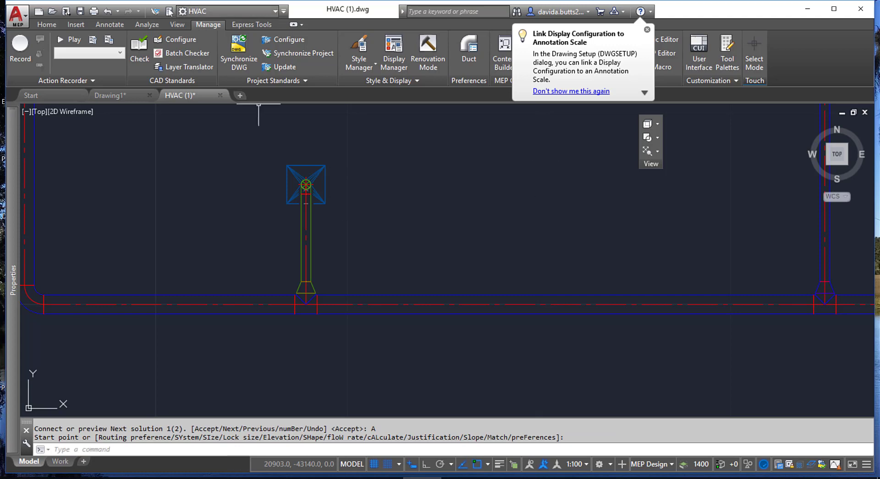
Change the system of the new branch's duct and fittings between the diffuser and the main to Supply (SA).
{"action": "left_click", "coordinate": [251, 134]}
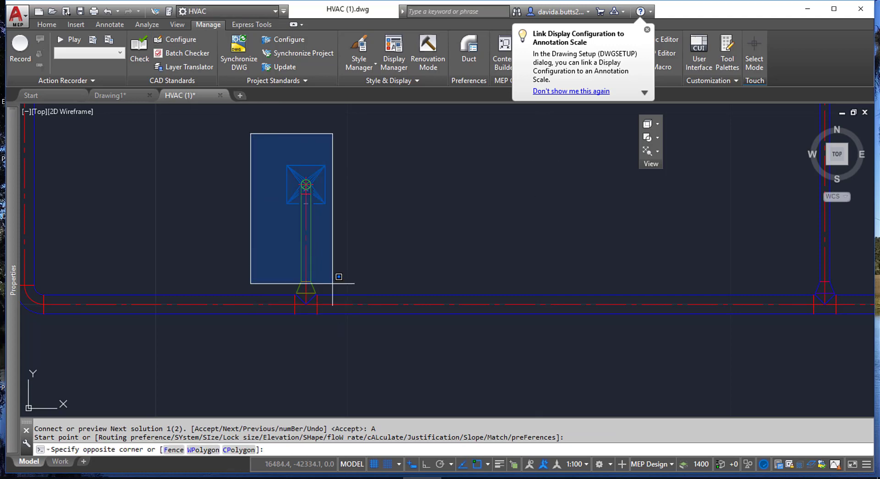
{"action": "left_click", "coordinate": [318, 308]}
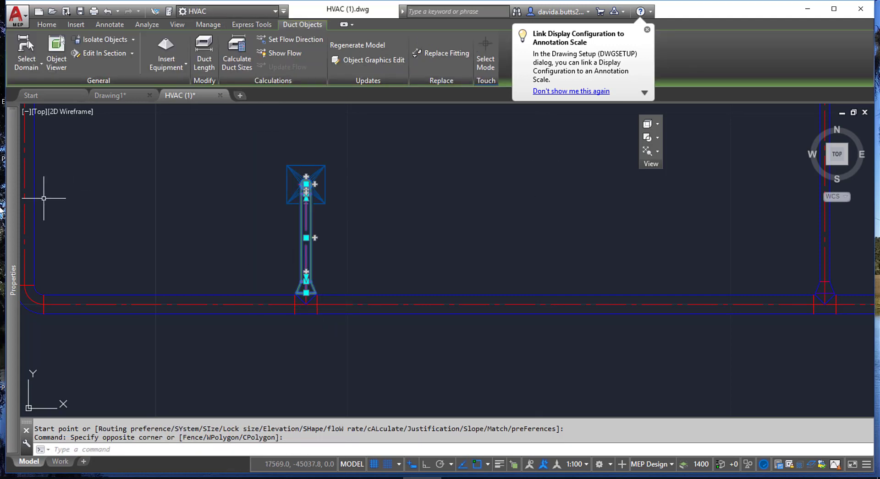
{"action": "mouse_move", "coordinate": [15, 214]}
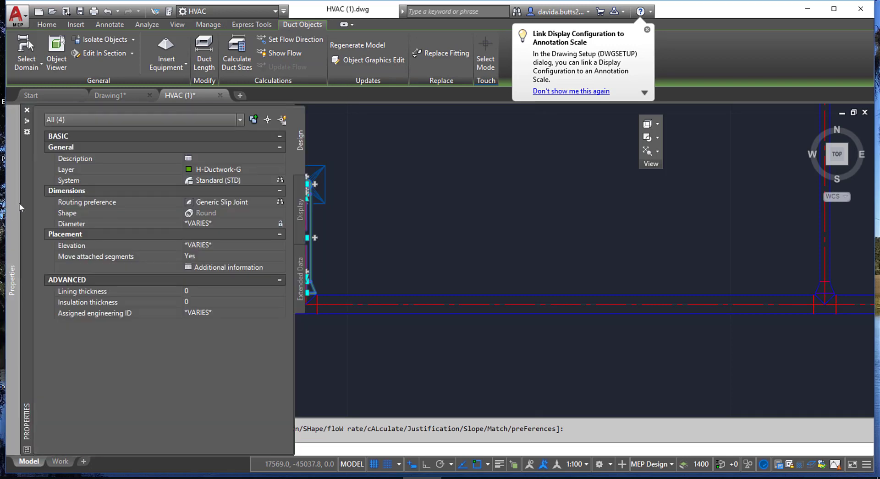
{"action": "left_click", "coordinate": [269, 182]}
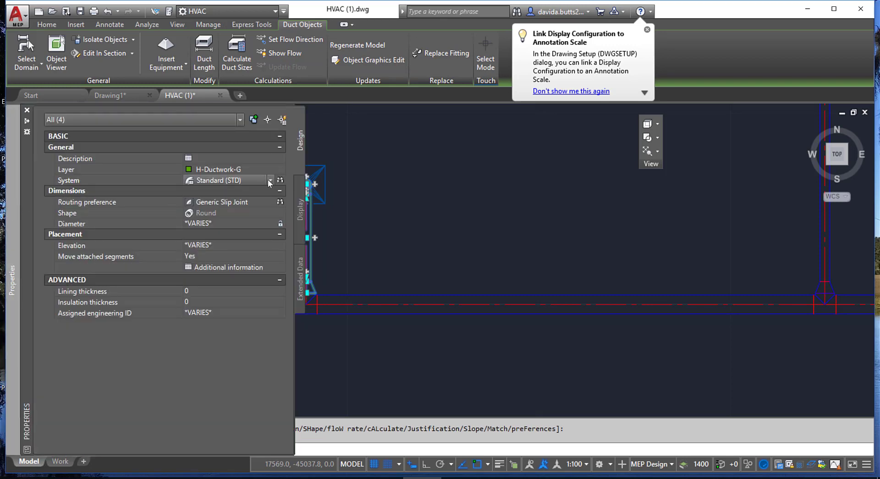
{"action": "left_click", "coordinate": [270, 181]}
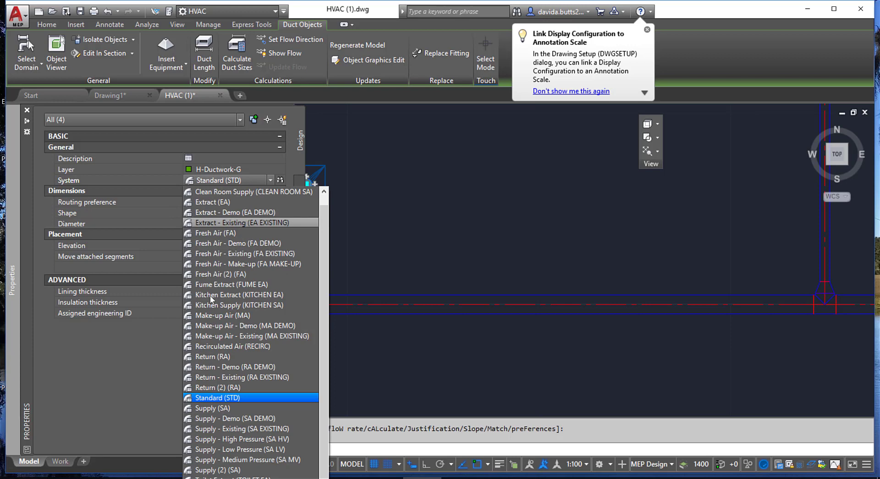
{"action": "left_click", "coordinate": [224, 407]}
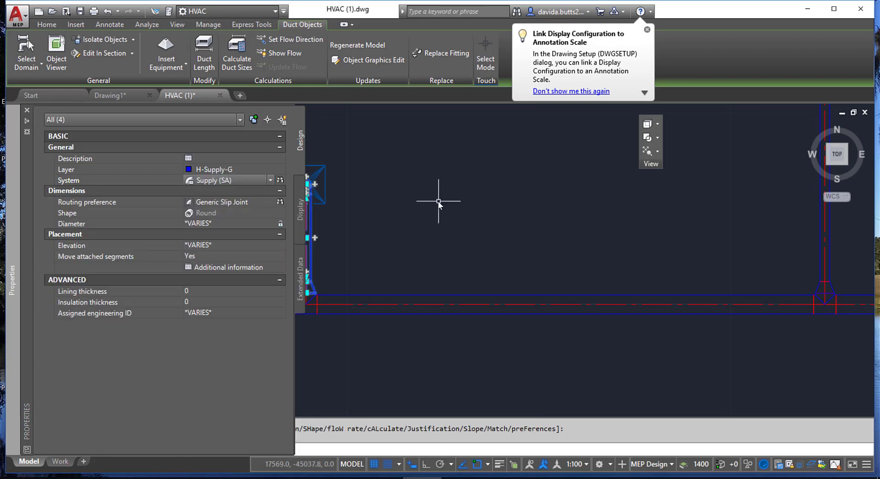